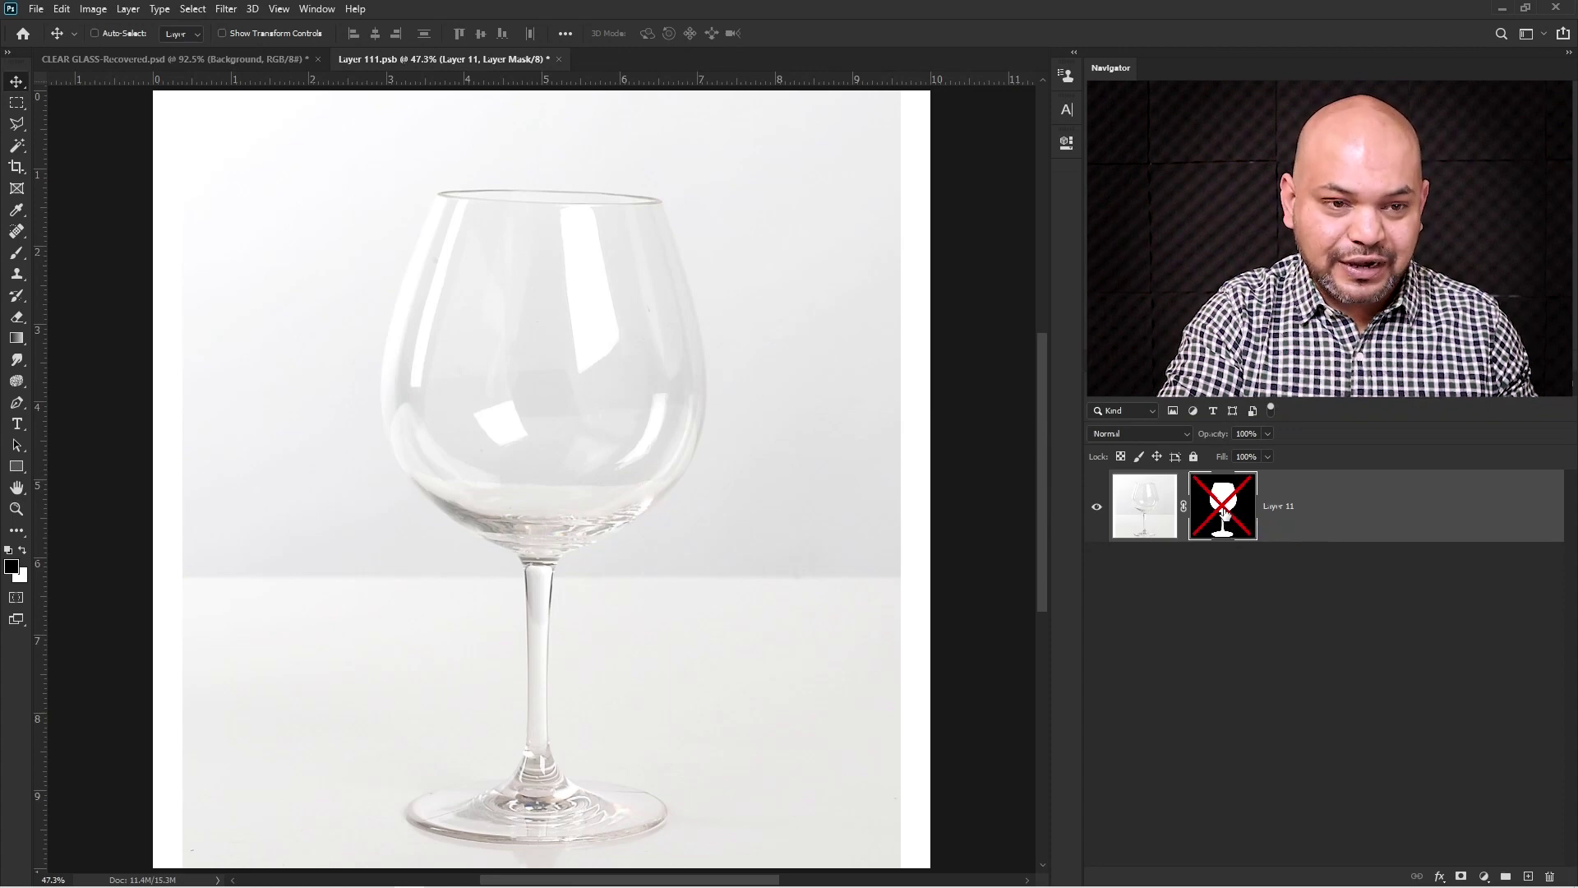
Step: Re-enable the wine glass layer's mask and bring the masked glass into the CLEAR GLASS-Recovered.psd document
{"action": "left_click", "coordinate": [1224, 511], "text": "shift"}
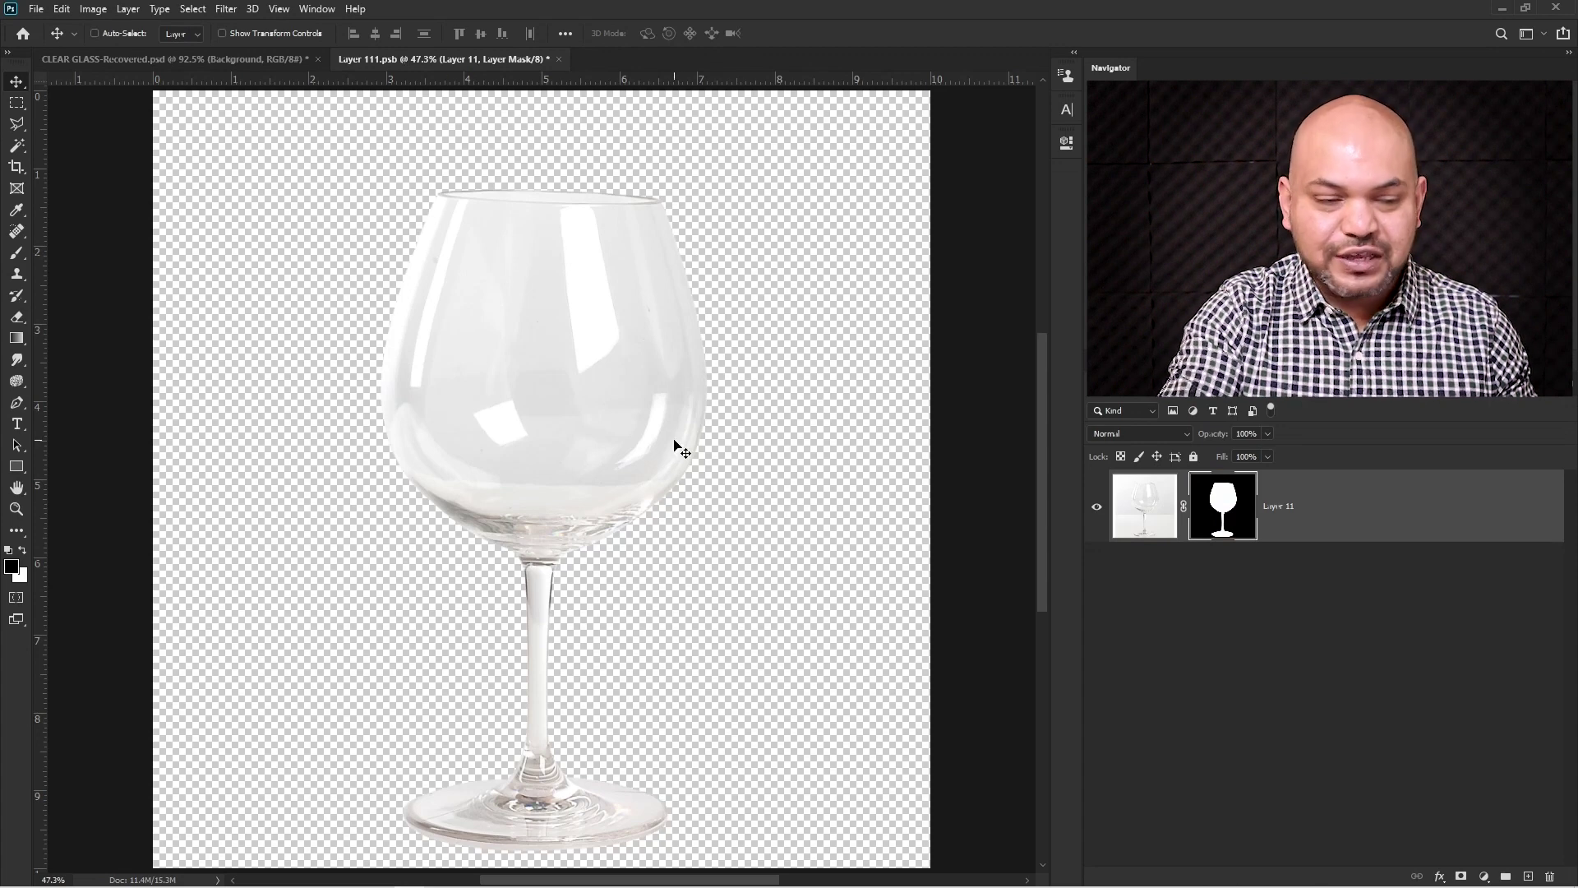
{"action": "left_click_drag", "start_coordinate": [559, 352], "coordinate": [553, 454]}
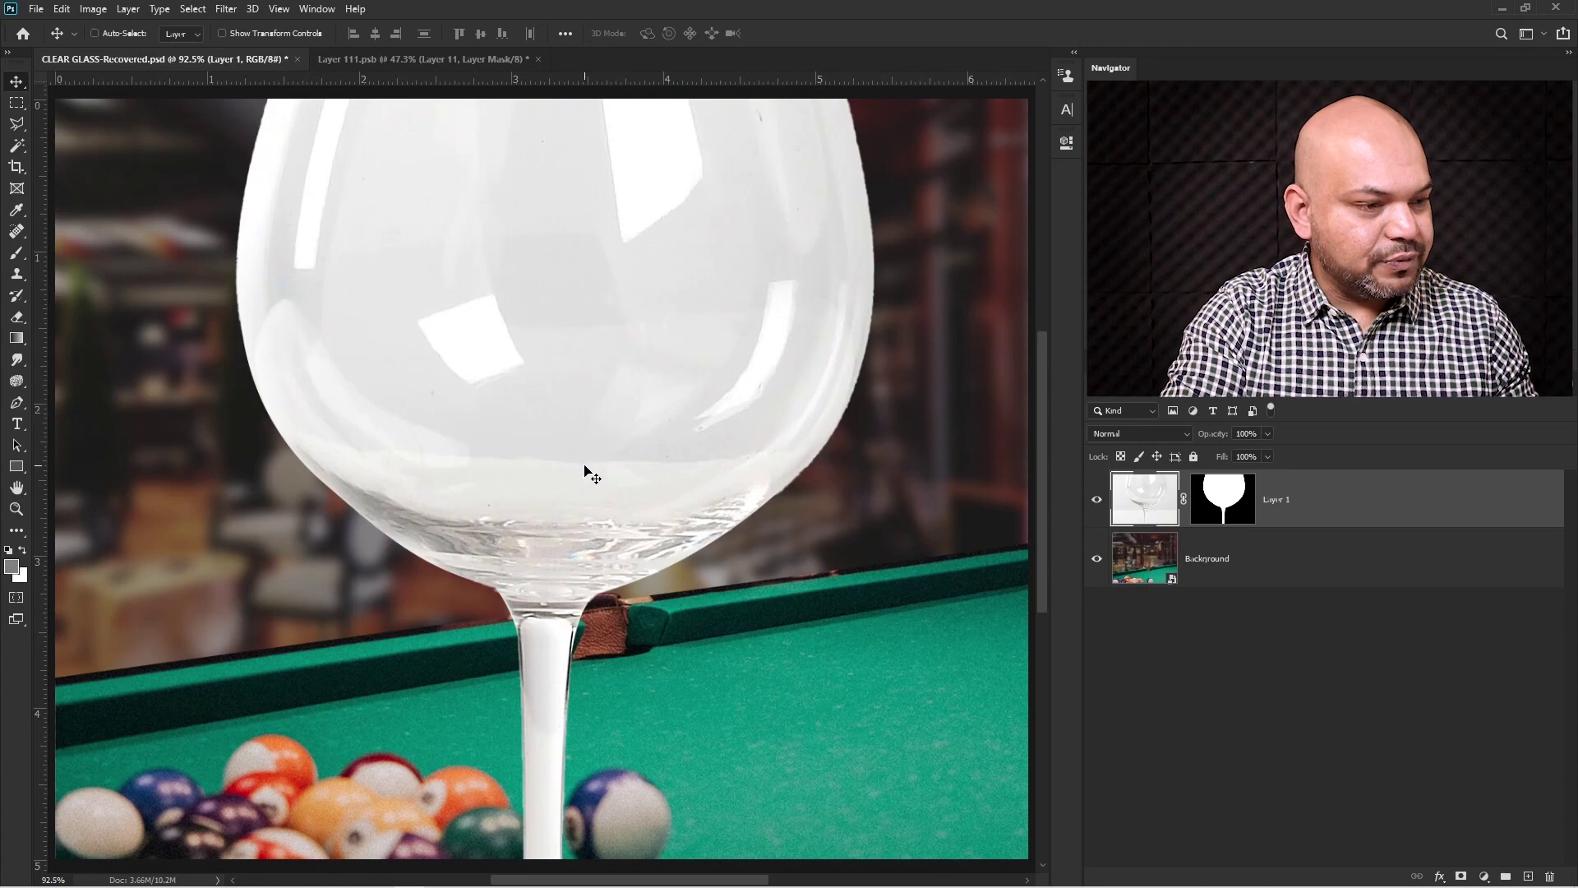
Step: Scale the glass down proportionally with Free Transform so it stands on the pool table's rear rail
{"action": "key", "text": "ctrl+minus"}
{"action": "key", "text": "ctrl+minus"}
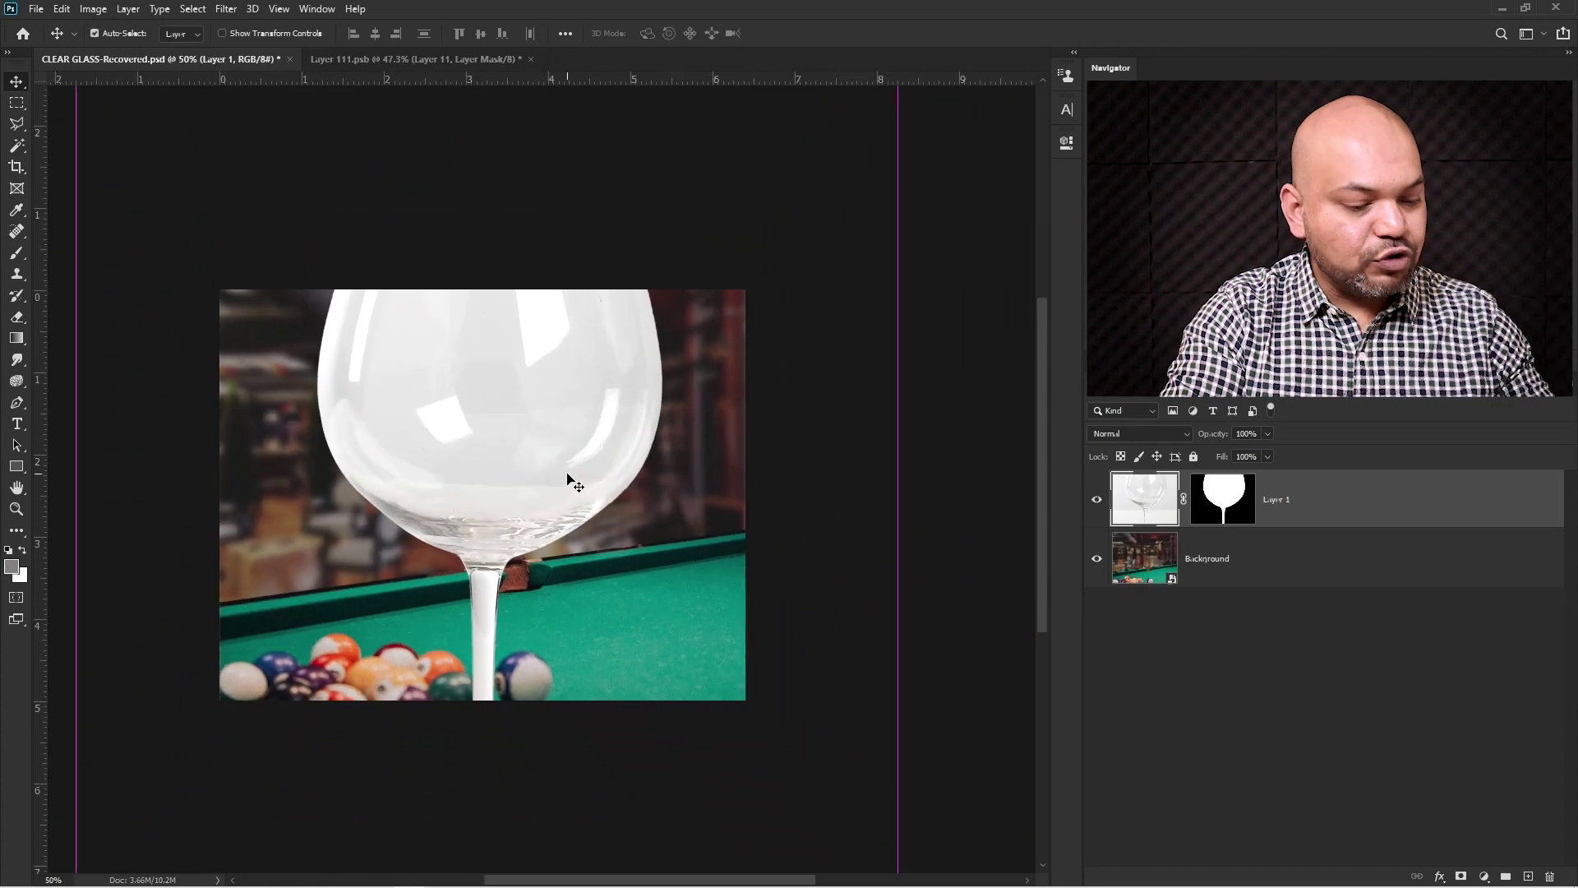
{"action": "key", "text": "ctrl+t"}
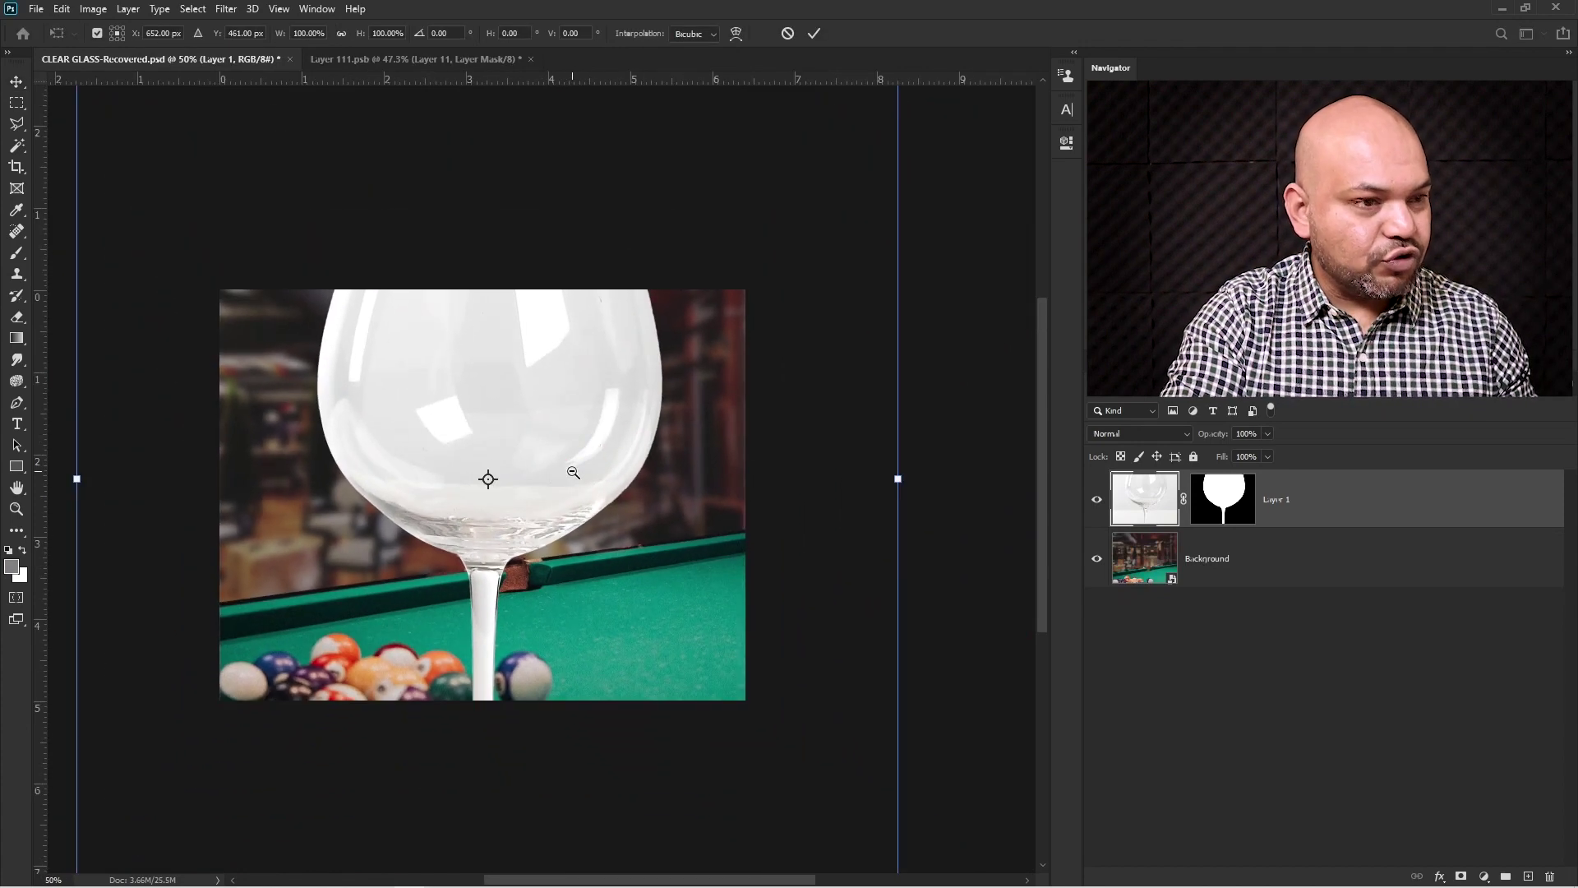
{"action": "key", "text": "ctrl+minus"}
{"action": "left_click_drag", "start_coordinate": [760, 207], "coordinate": [680, 282]}
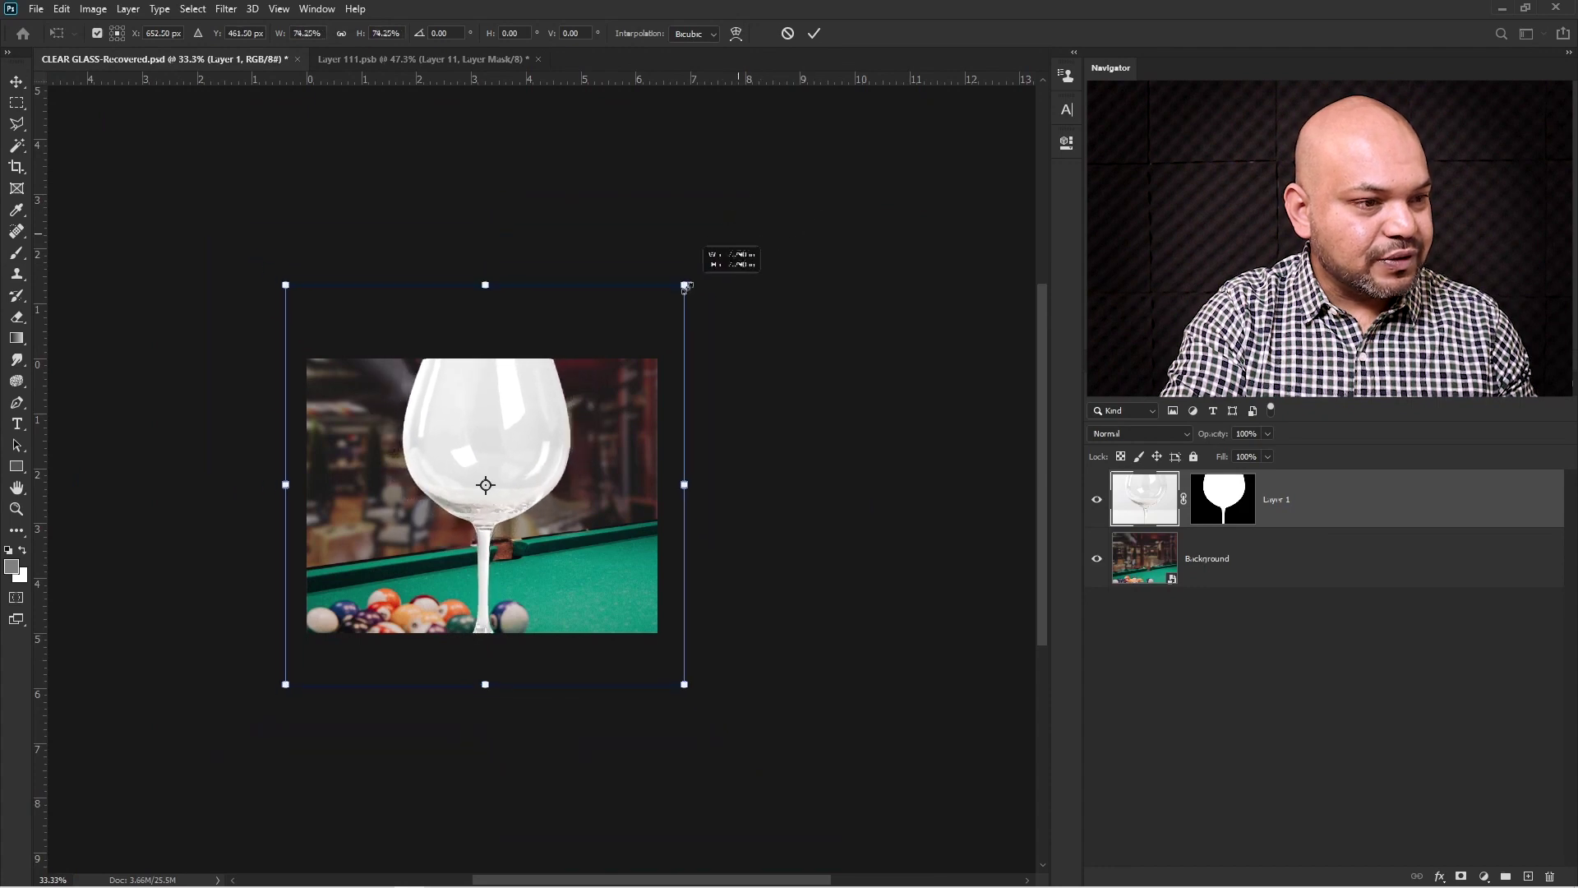
{"action": "key", "text": "Return"}
{"action": "key", "text": "ctrl+plus"}
{"action": "key", "text": "ctrl+plus"}
{"action": "key", "text": "ctrl+plus"}
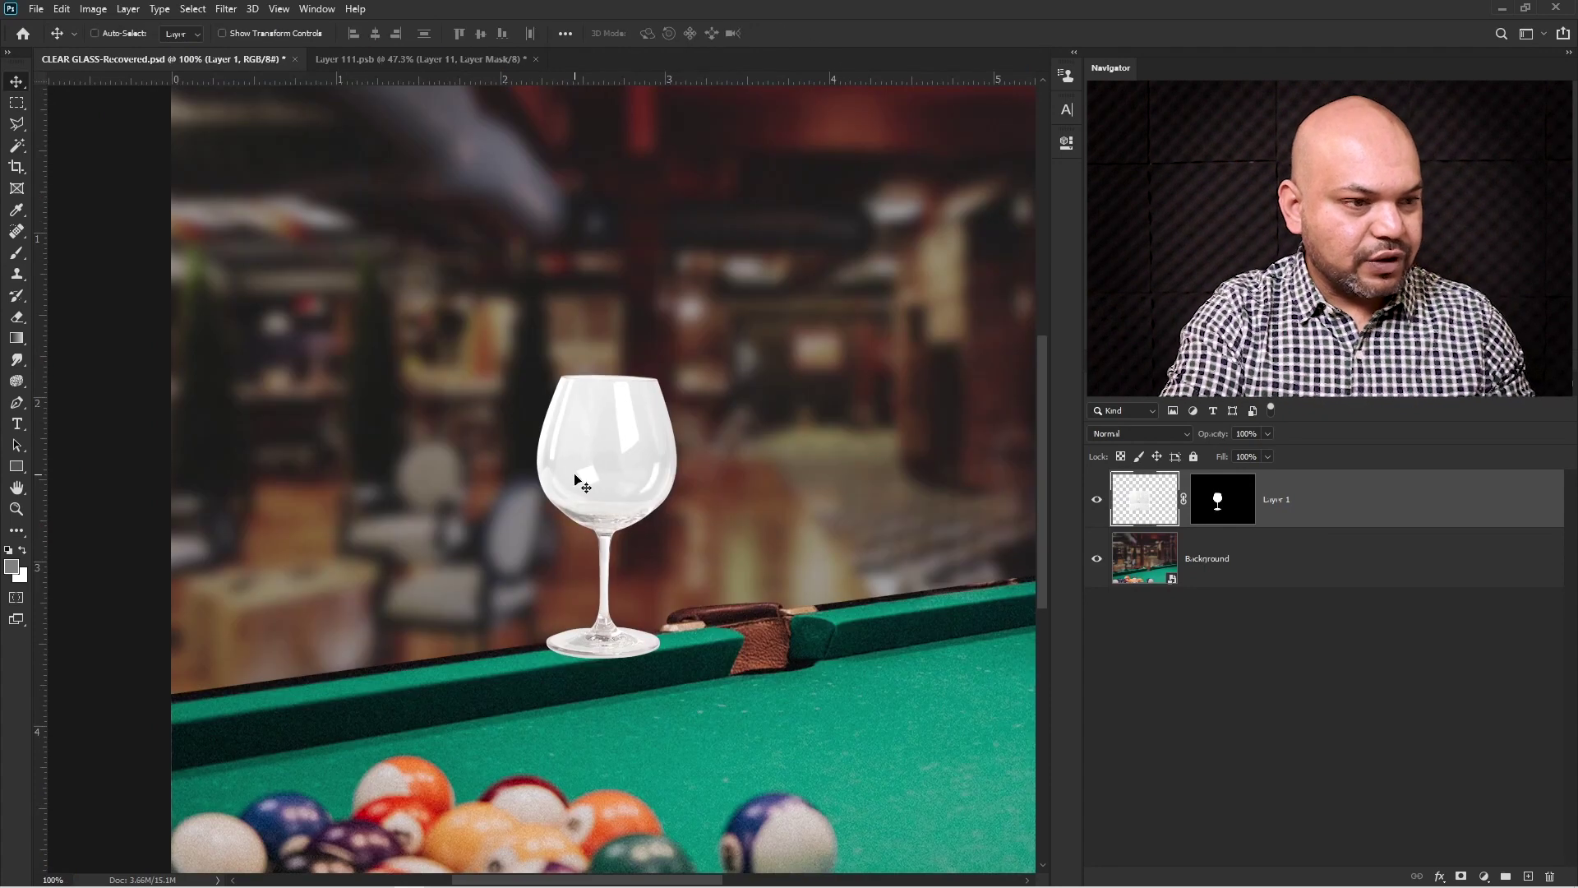
{"action": "key", "text": "ctrl+minus"}
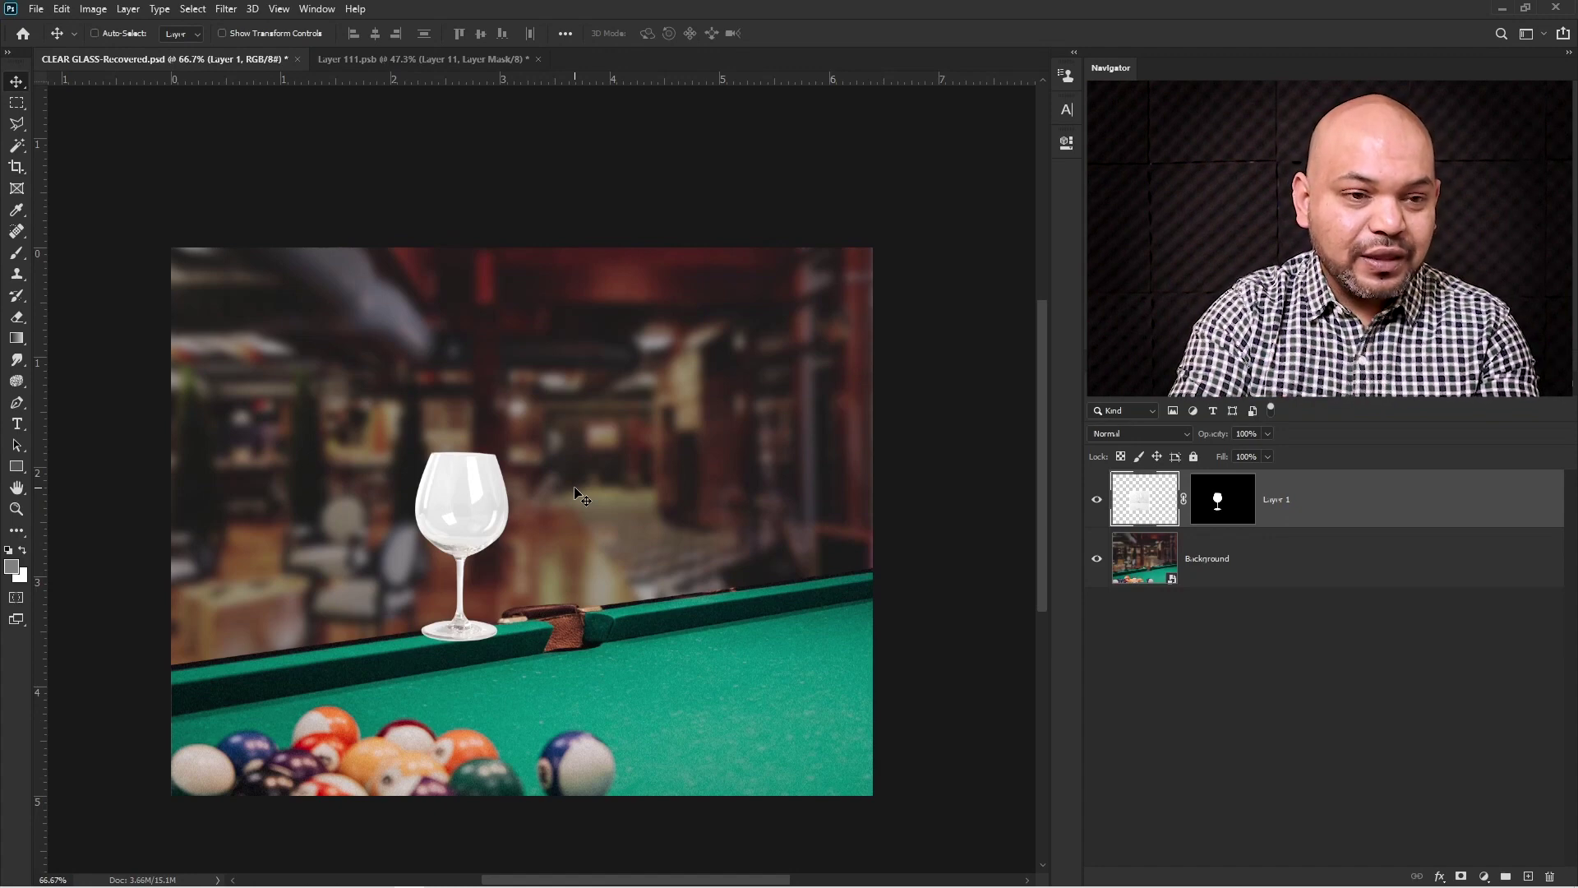
Step: Set the glass layer's blend mode to Multiply and check the glass up close against the background
{"action": "left_click", "coordinate": [1114, 431]}
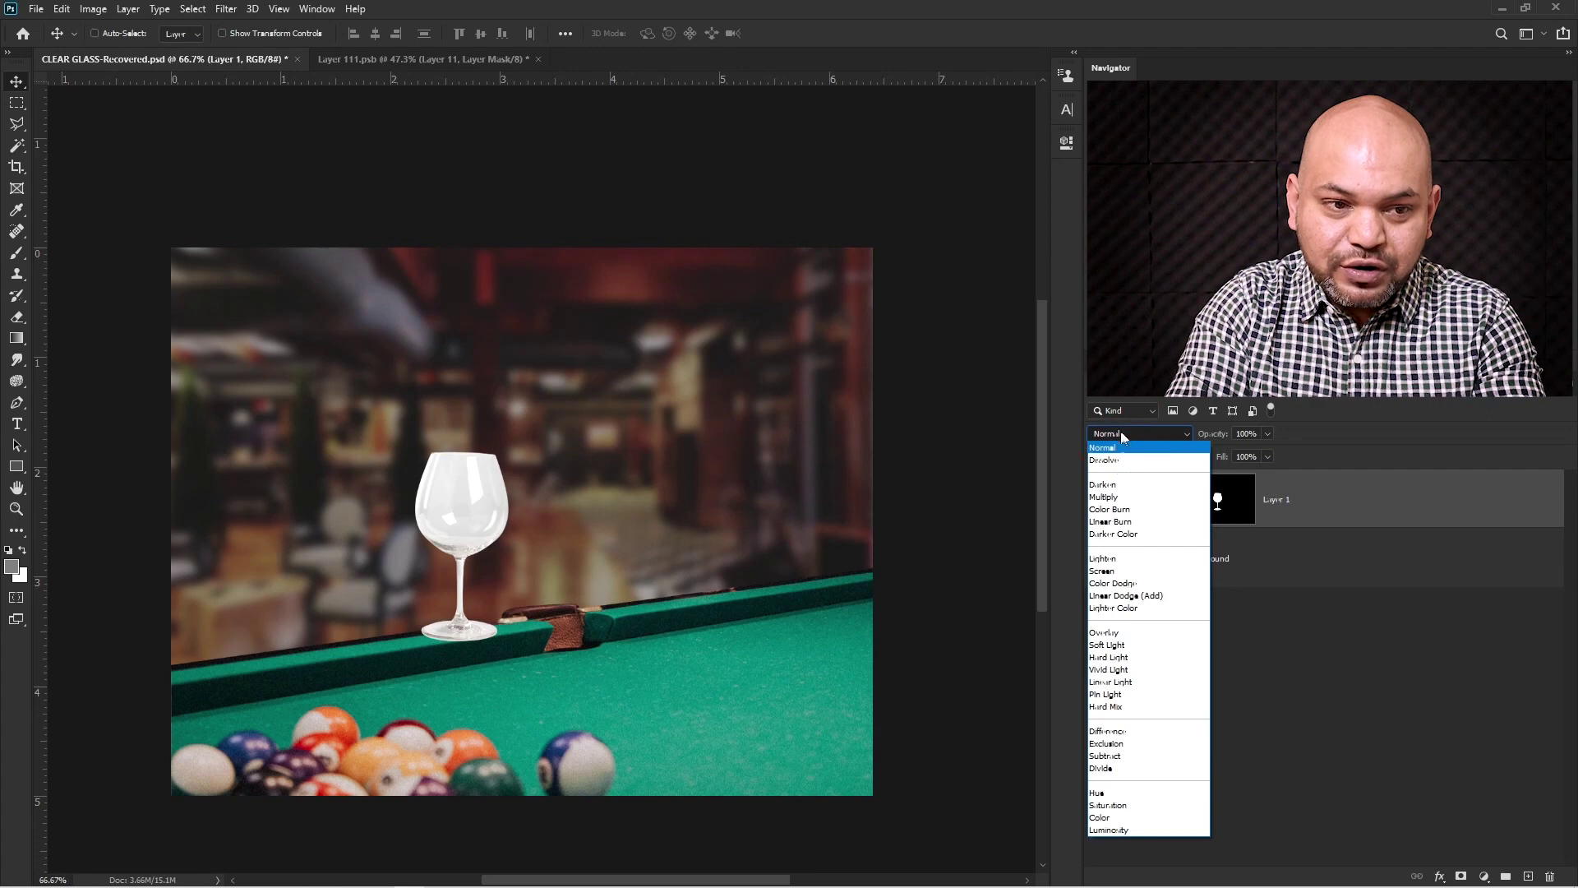
{"action": "left_click", "coordinate": [1110, 497]}
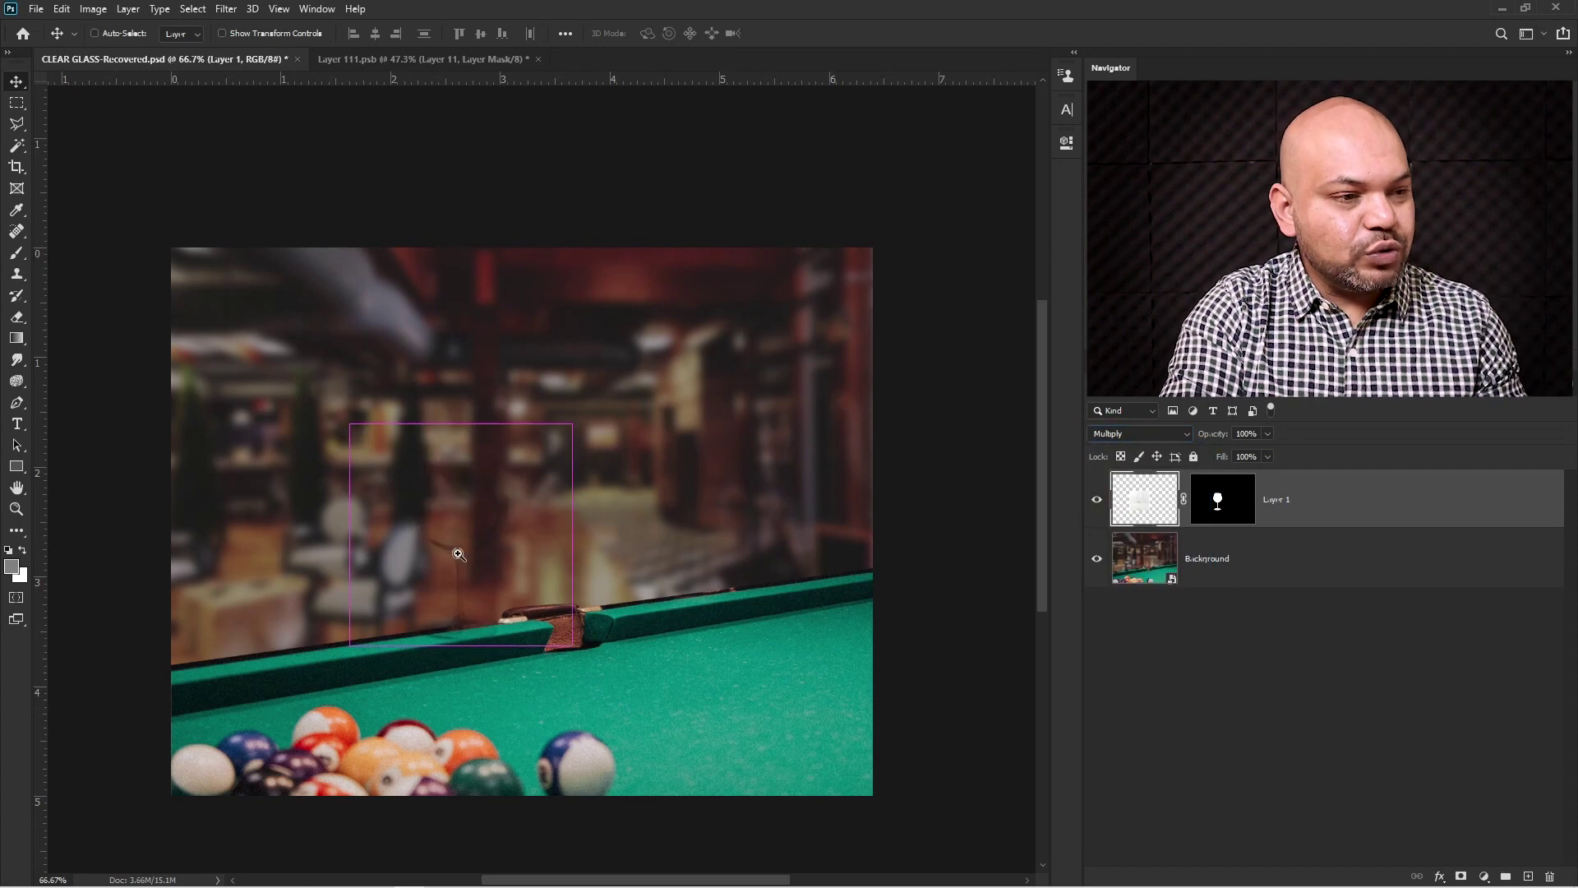
{"action": "left_click", "coordinate": [458, 555], "text": "ctrl"}
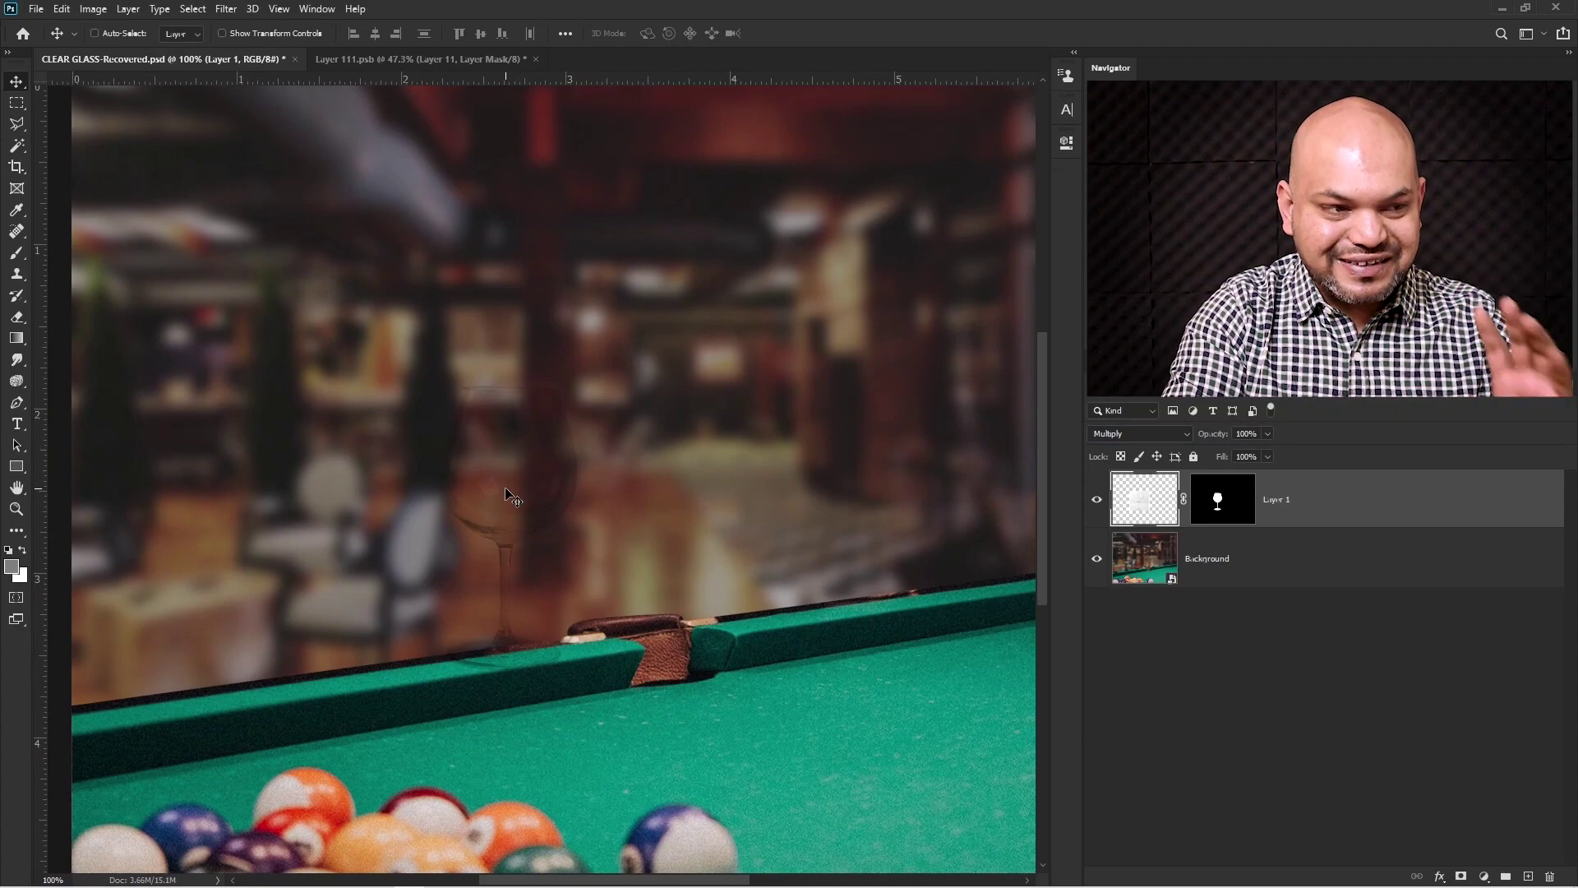
{"action": "key", "text": "ctrl+space"}
{"action": "left_click", "coordinate": [519, 487], "text": "ctrl"}
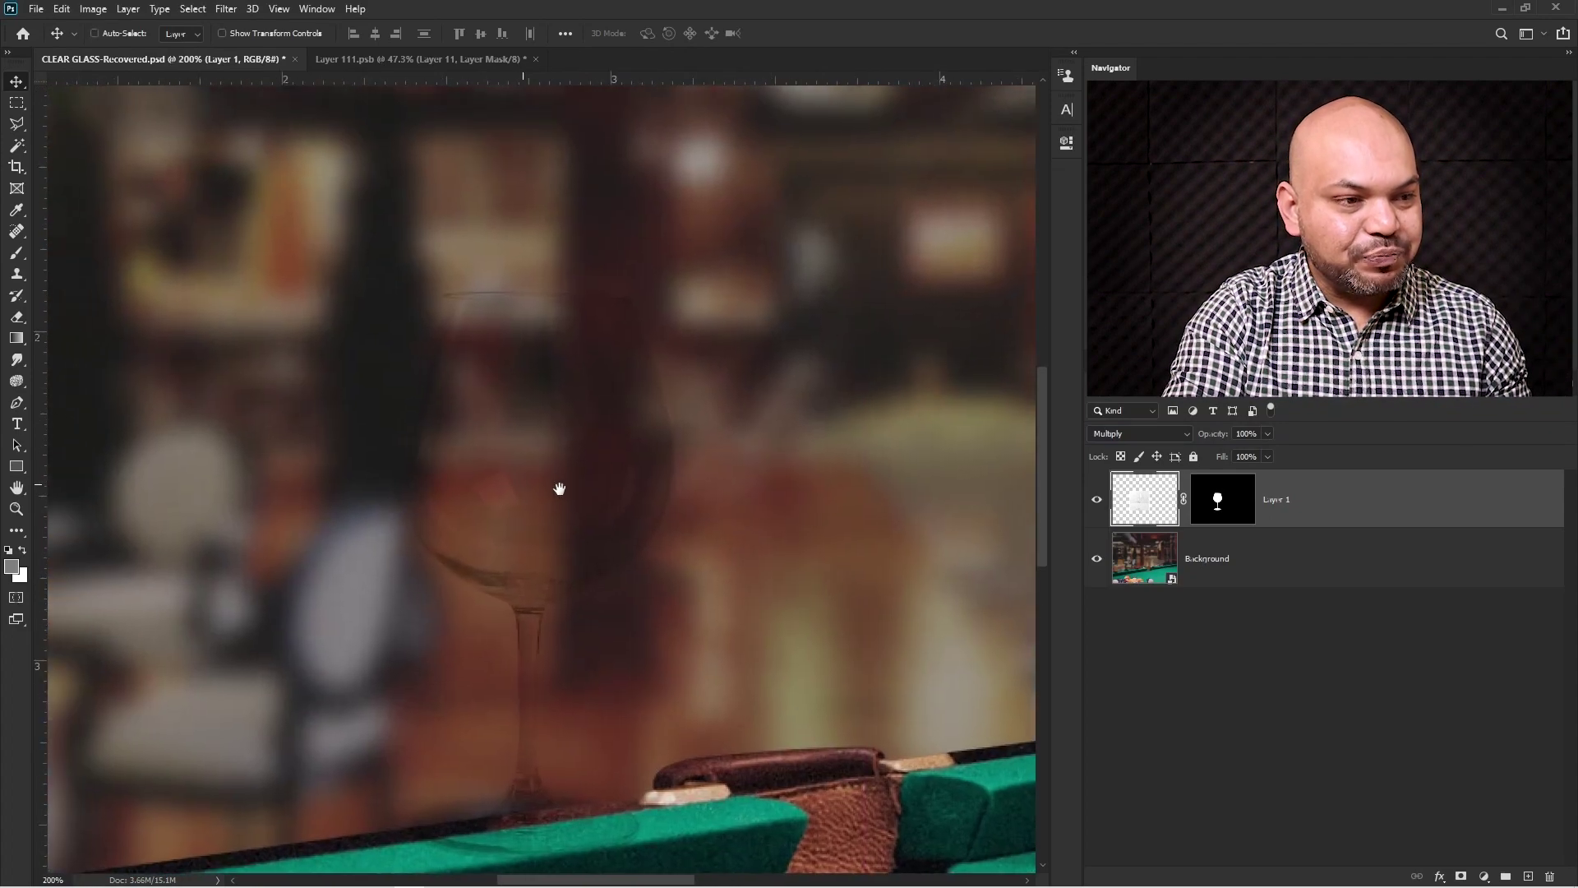
{"action": "left_click", "coordinate": [542, 533], "text": "ctrl+alt"}
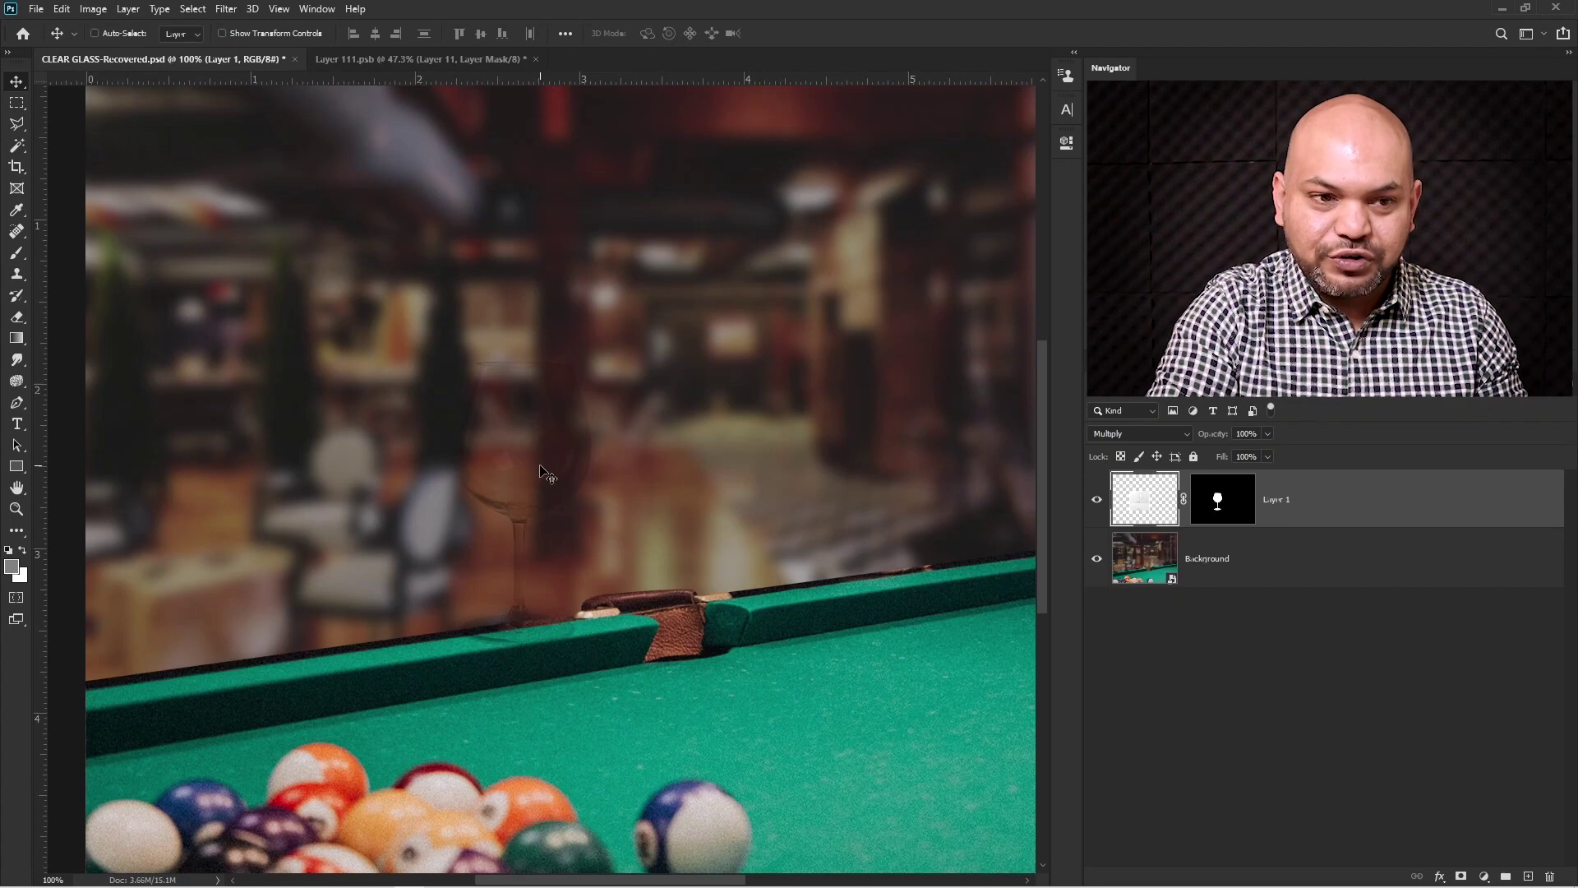
{"action": "left_click", "coordinate": [1139, 433]}
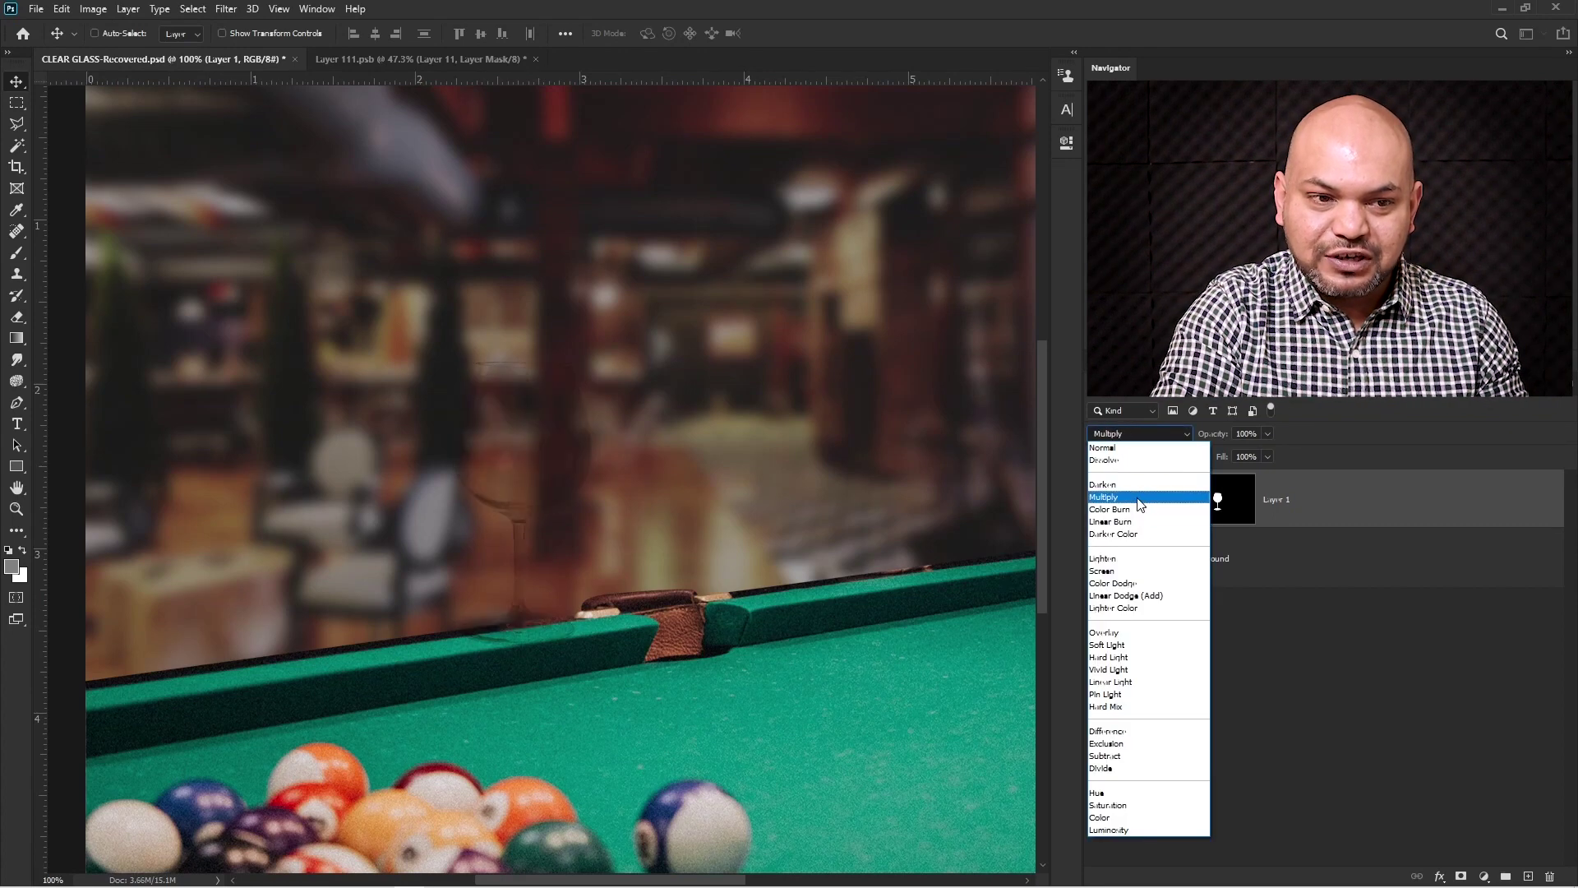
{"action": "left_click", "coordinate": [1137, 497]}
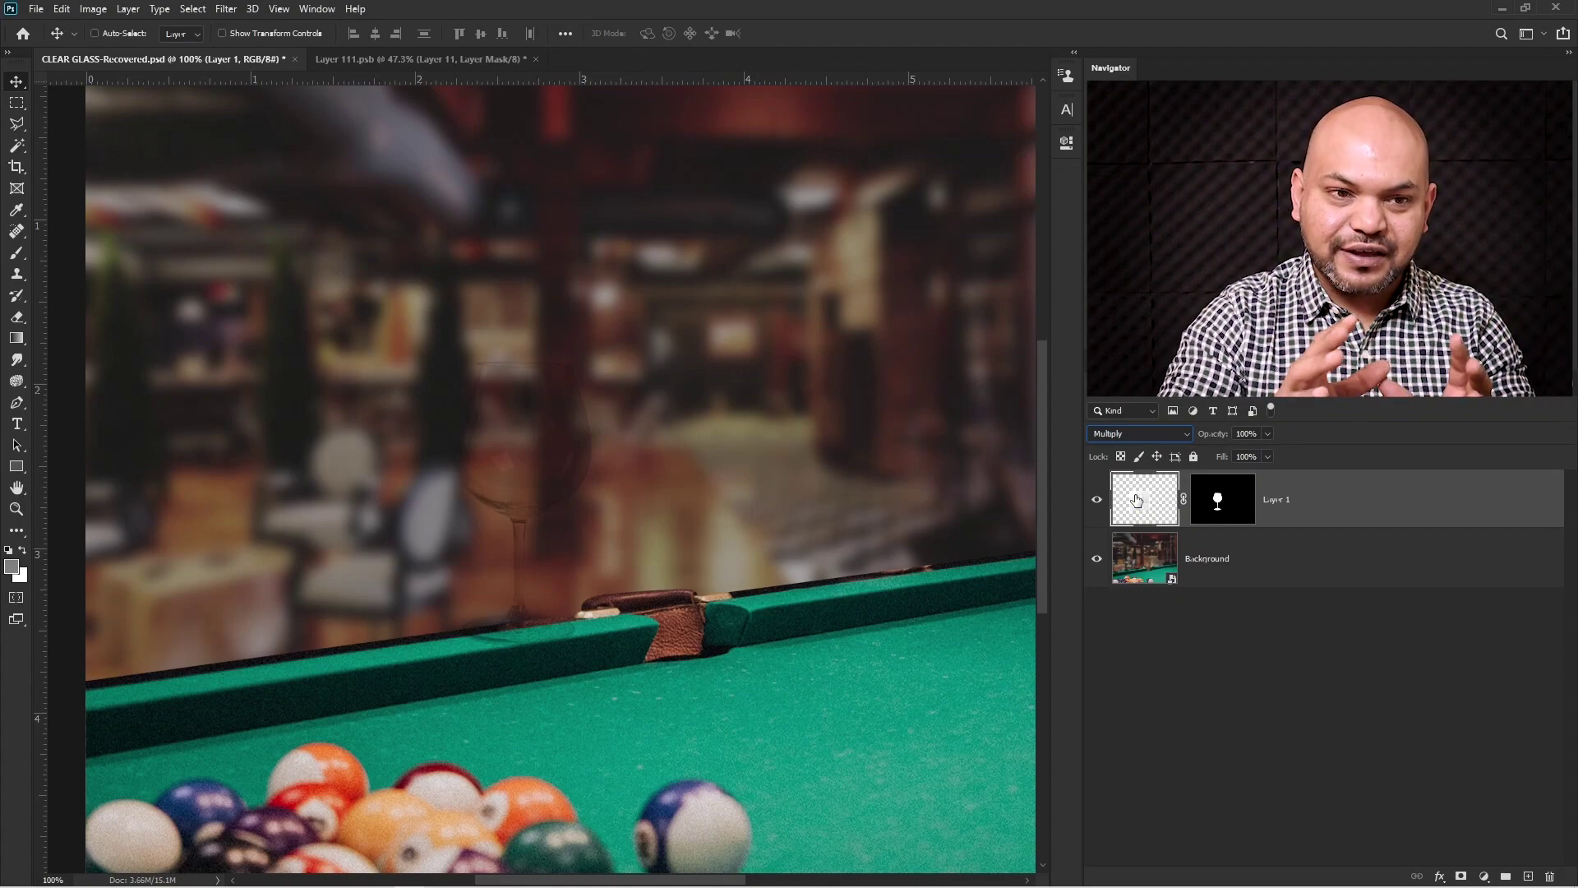
Step: Duplicate the Multiply glass layer twice
{"action": "left_click_drag", "start_coordinate": [543, 443], "coordinate": [590, 434]}
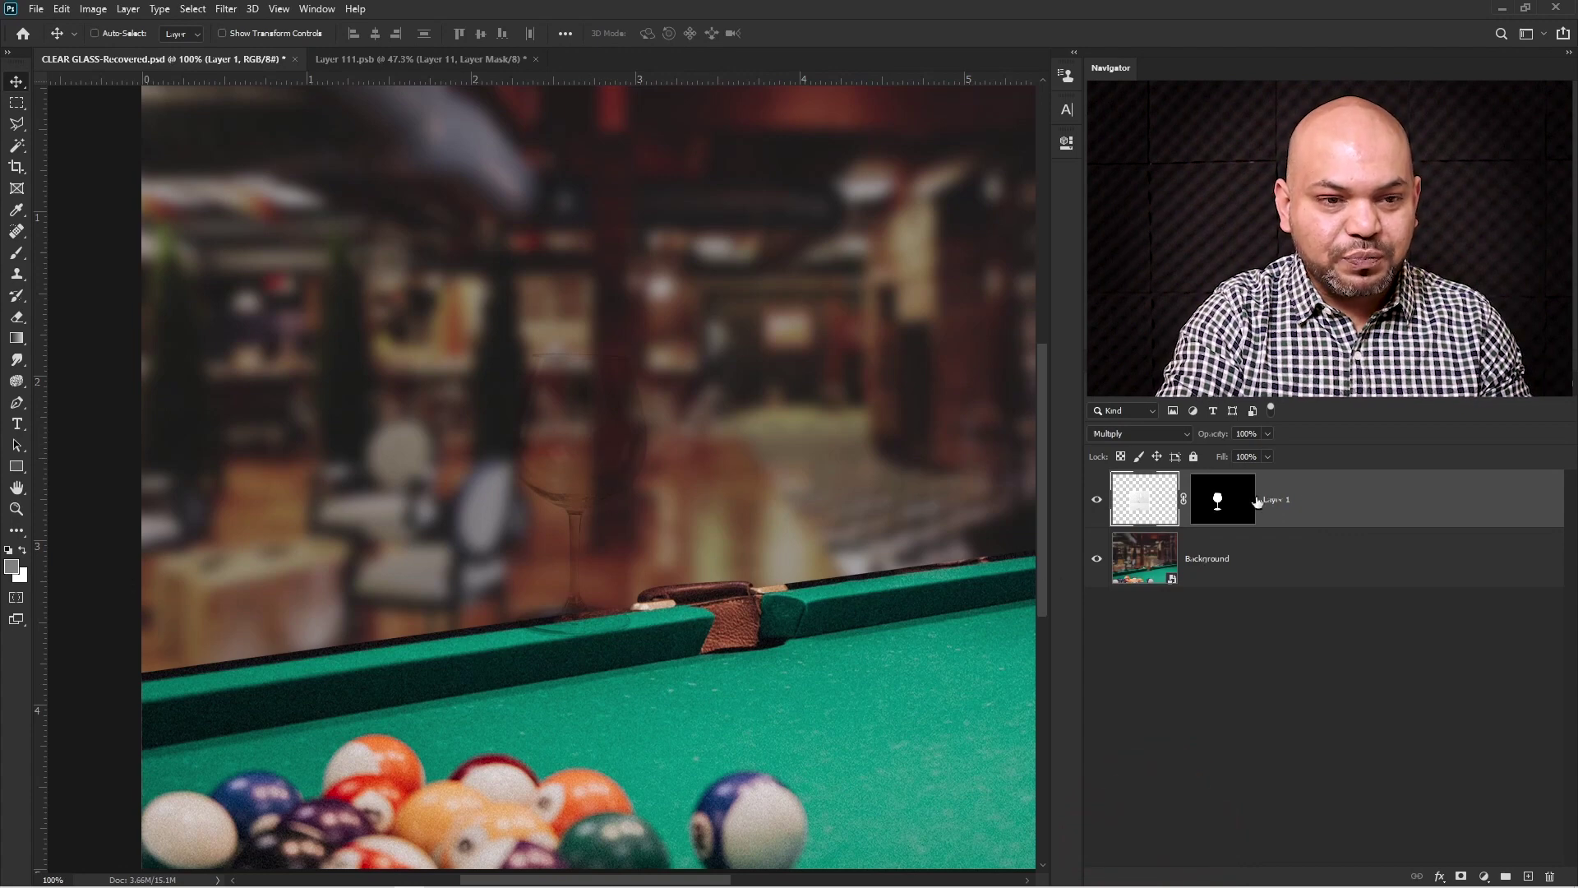
{"action": "key", "text": "ctrl+j"}
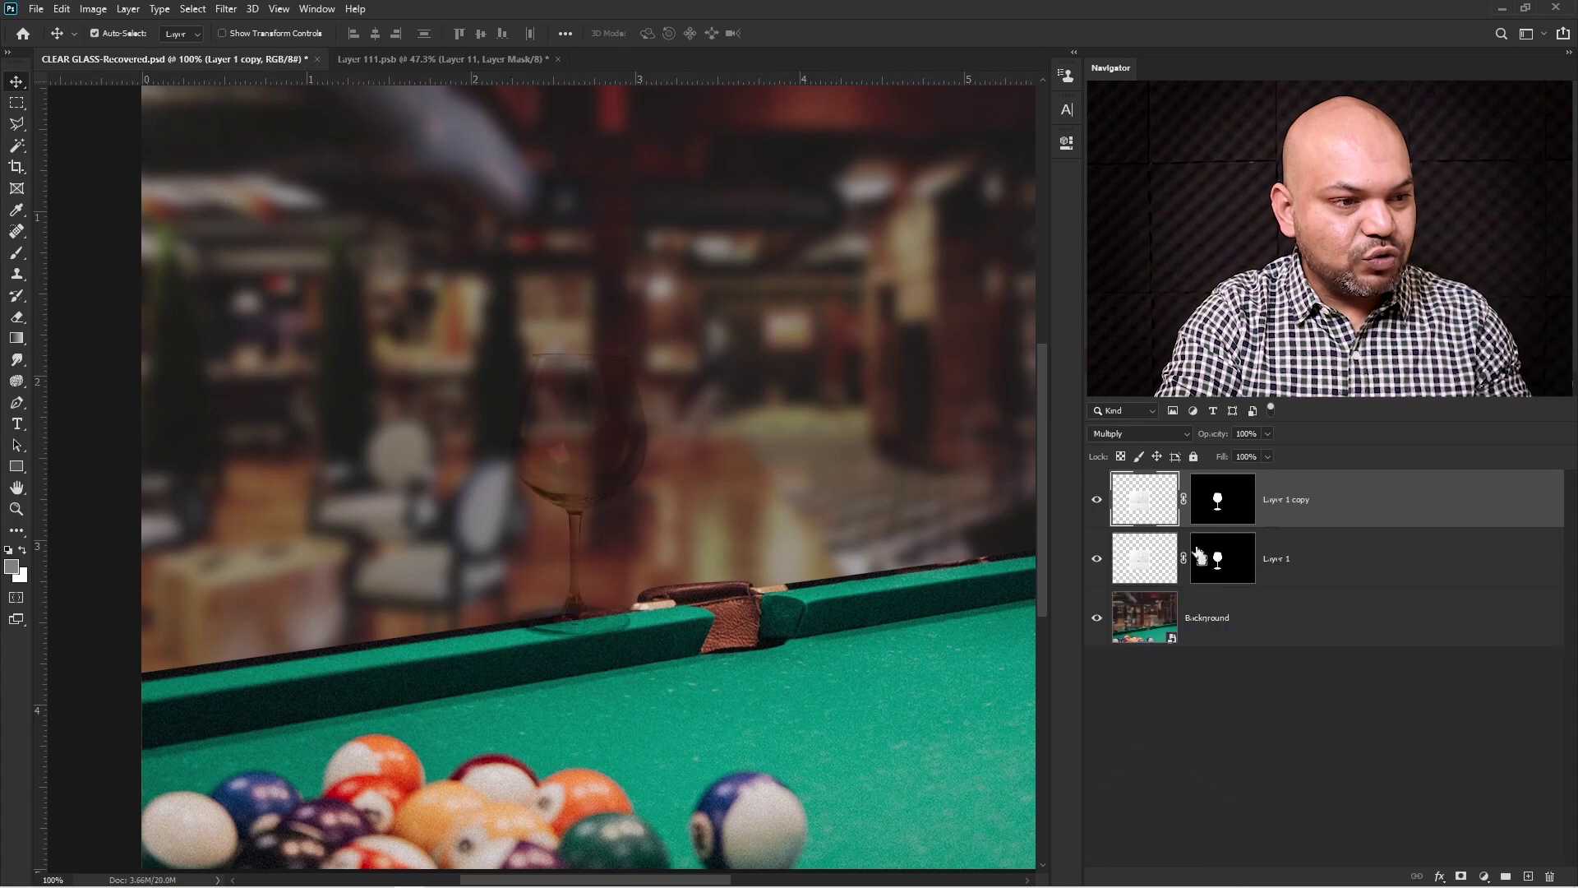
{"action": "left_click_drag", "start_coordinate": [622, 475], "coordinate": [631, 458]}
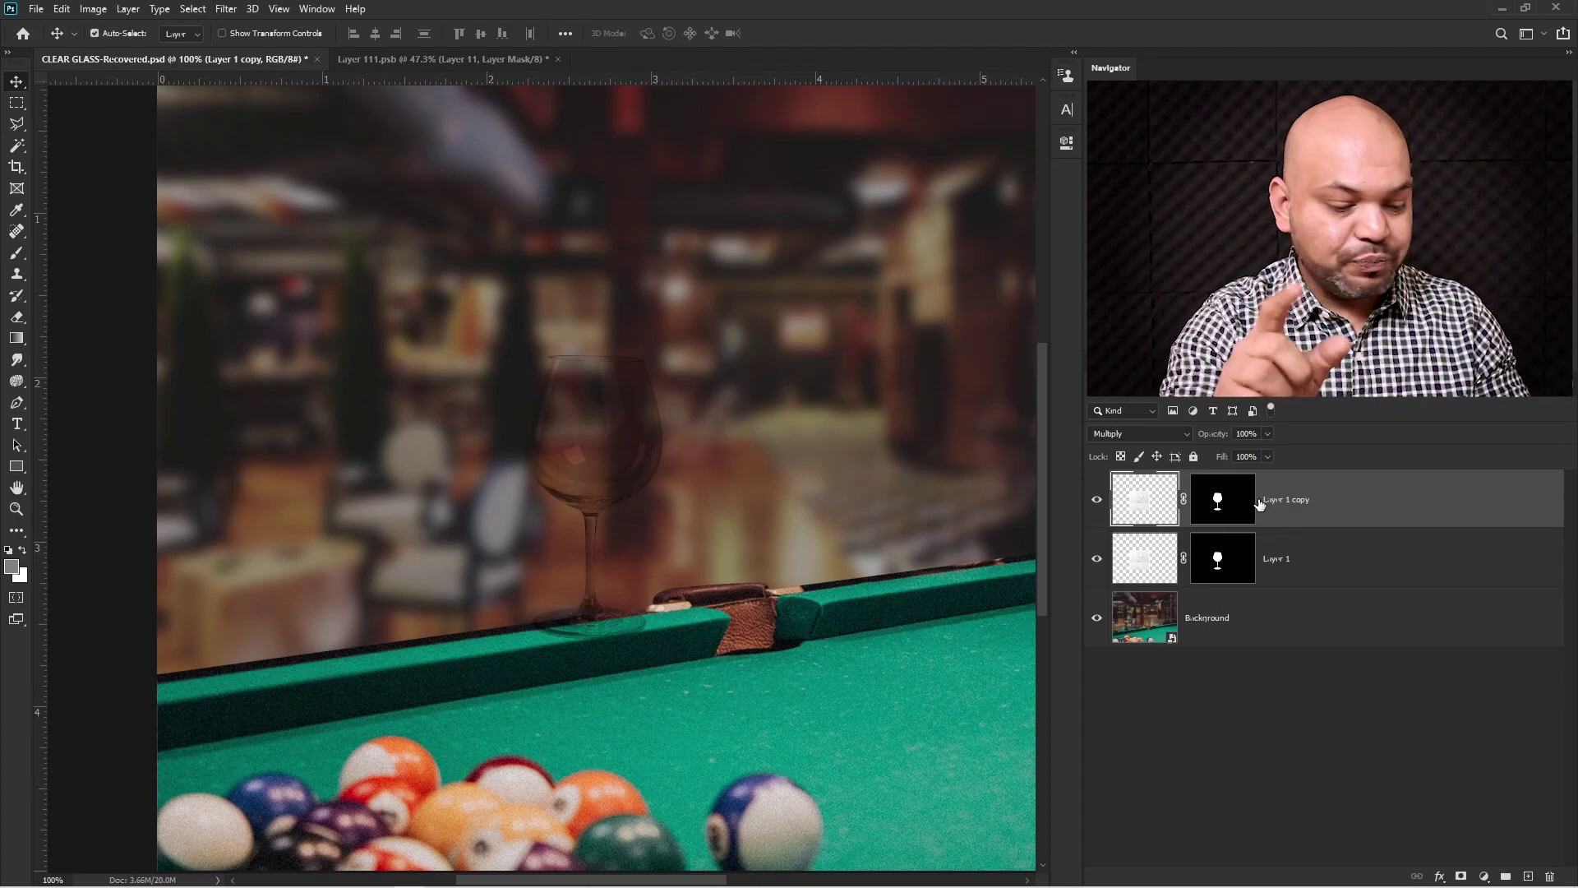
{"action": "key", "text": "ctrl+j"}
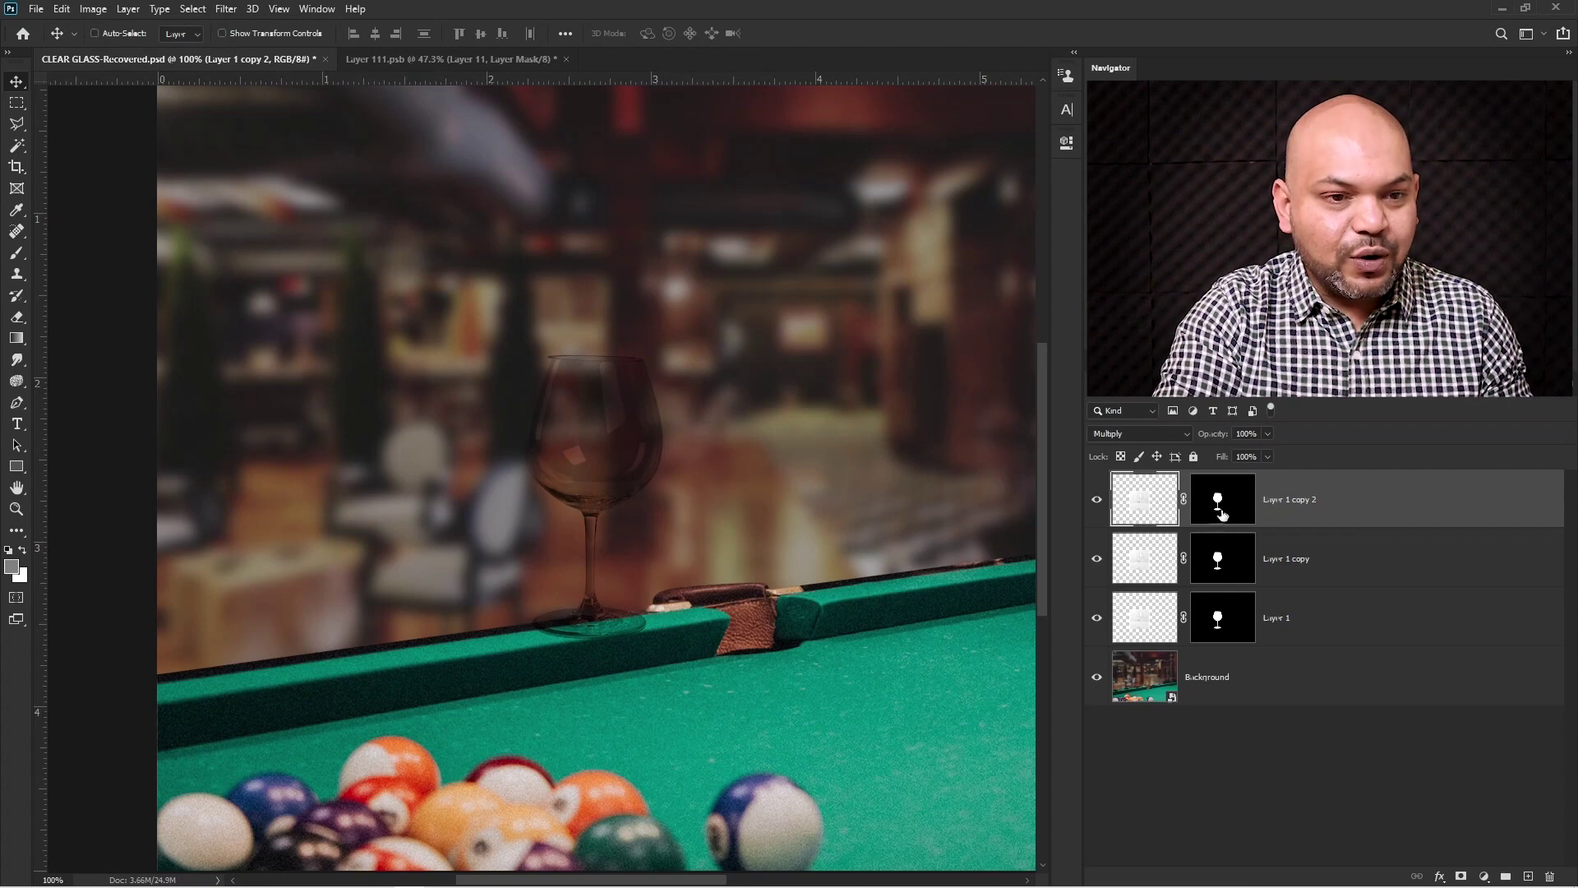
Step: Set the topmost glass copy's blend mode to Screen and rename that layer Shine
{"action": "left_click", "coordinate": [1156, 434]}
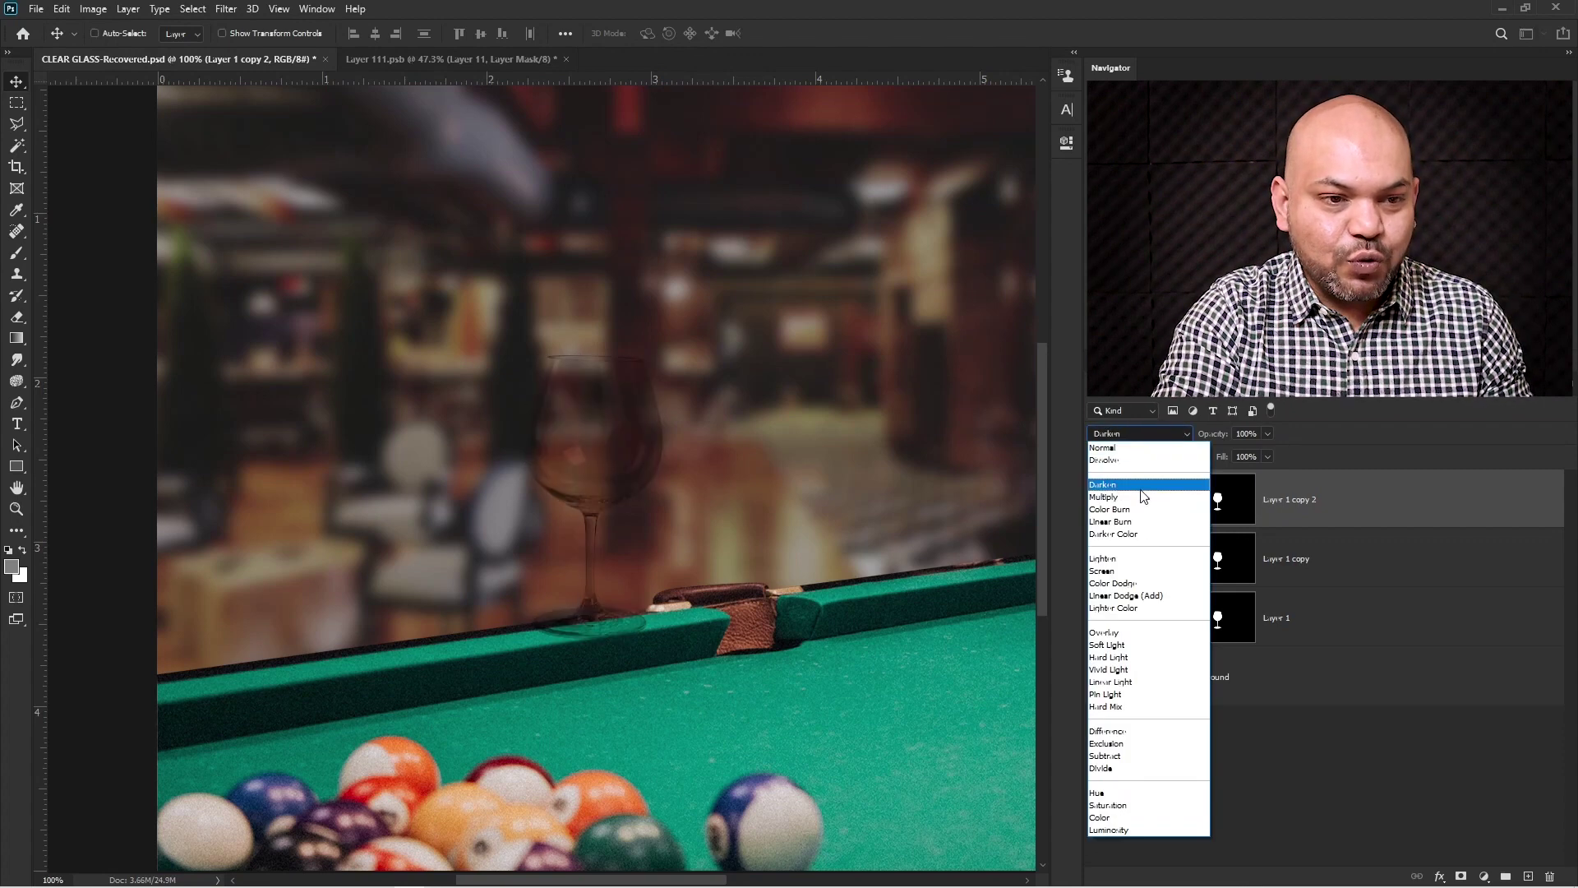
{"action": "left_click", "coordinate": [1131, 571]}
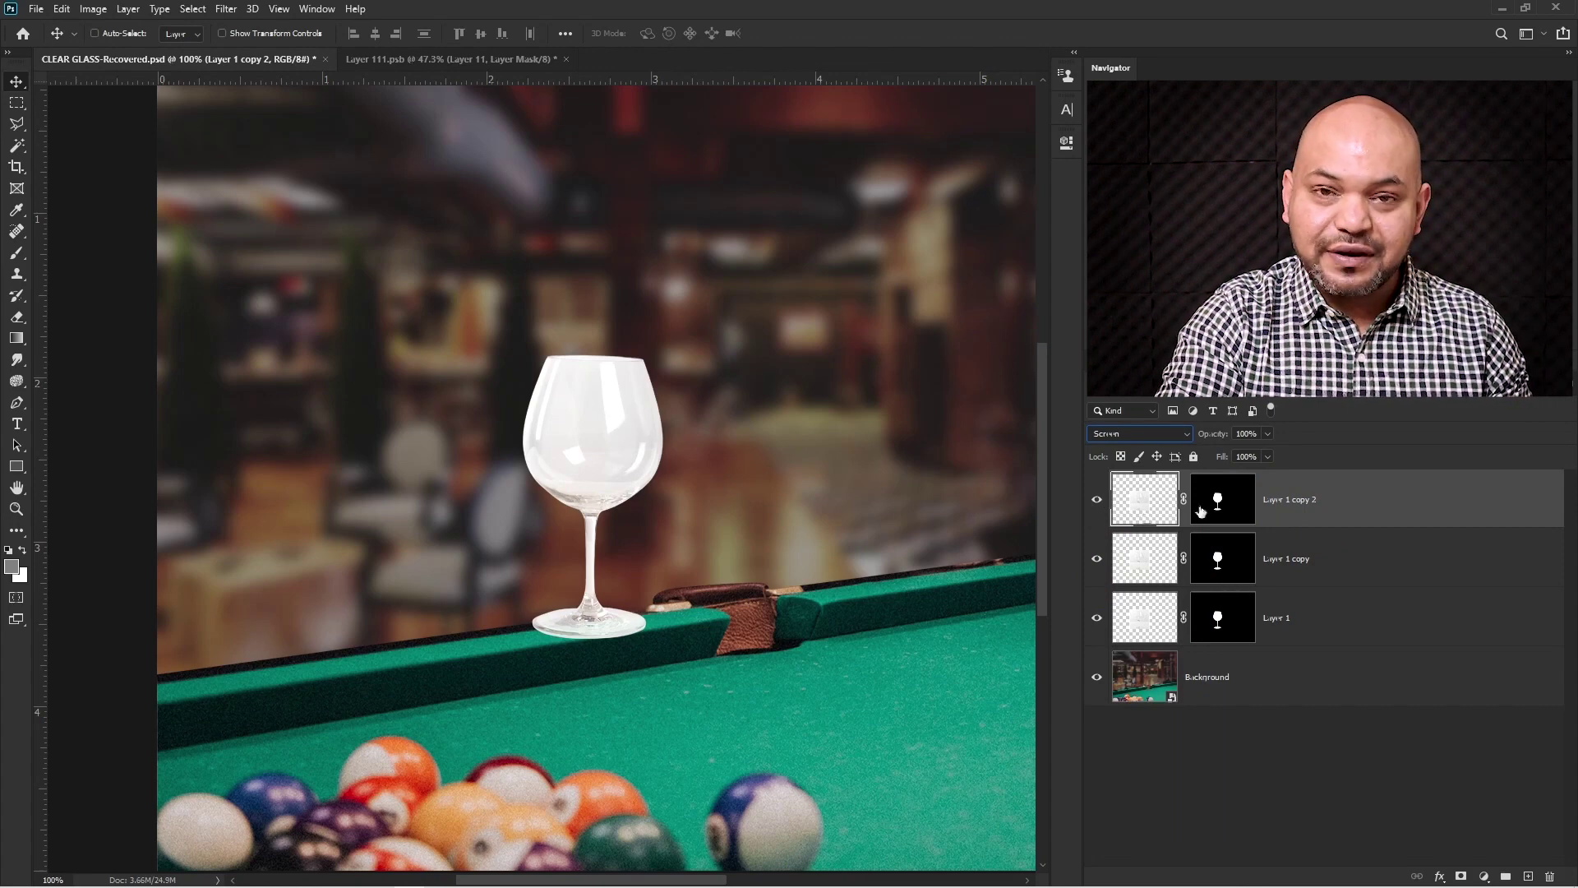
{"action": "double_click", "coordinate": [1293, 500]}
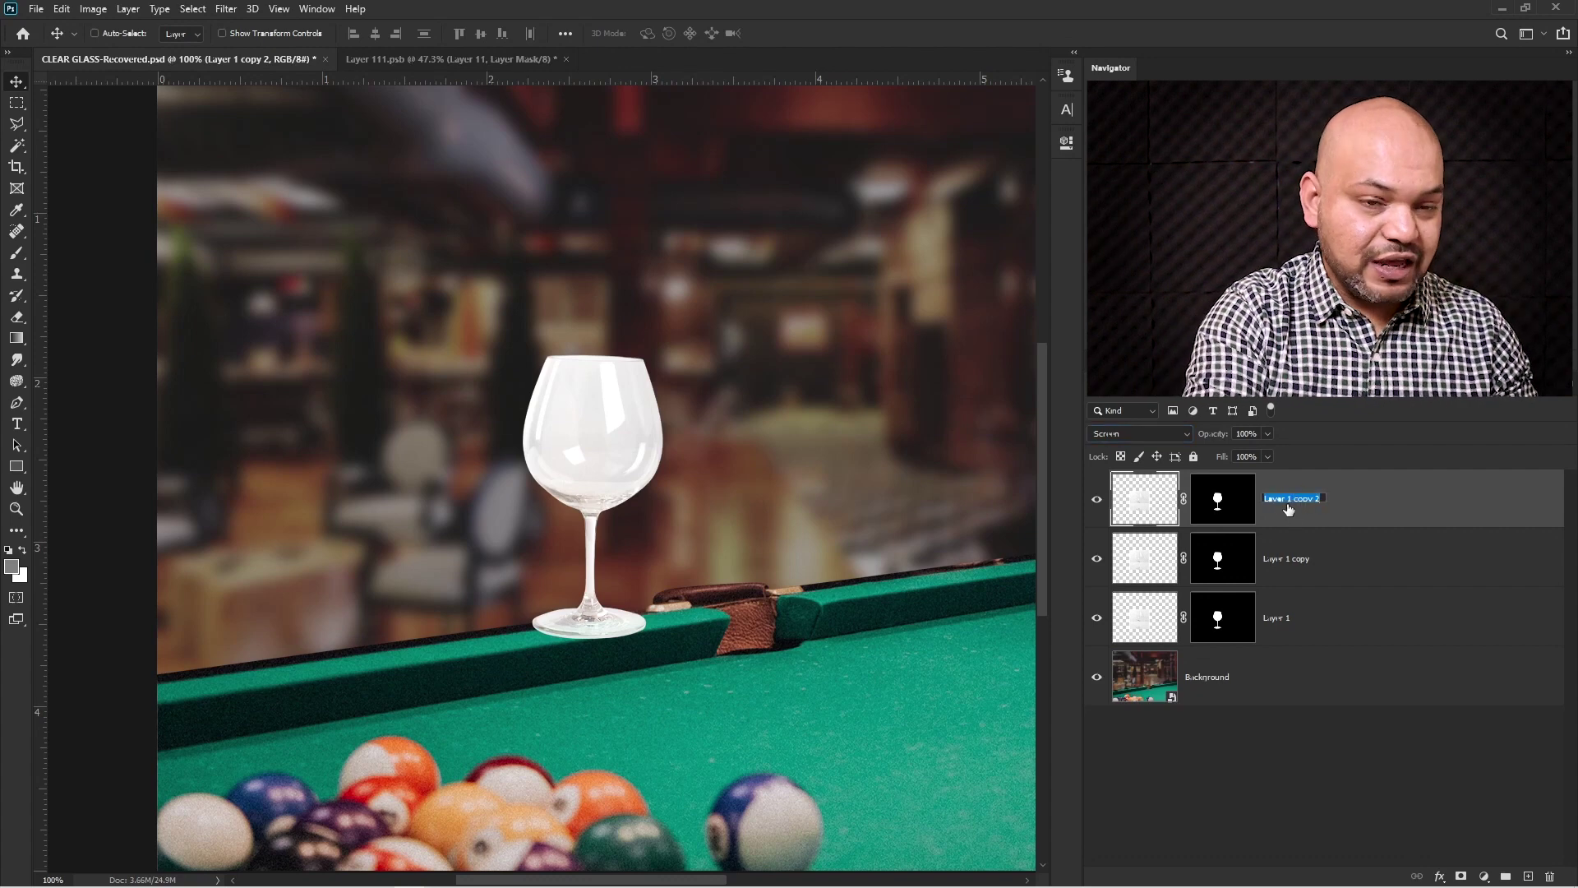
{"action": "key", "text": "Return"}
Step: Group the two Multiply glass layers and name the group Shadows
{"action": "left_click", "coordinate": [1285, 573], "text": "shift"}
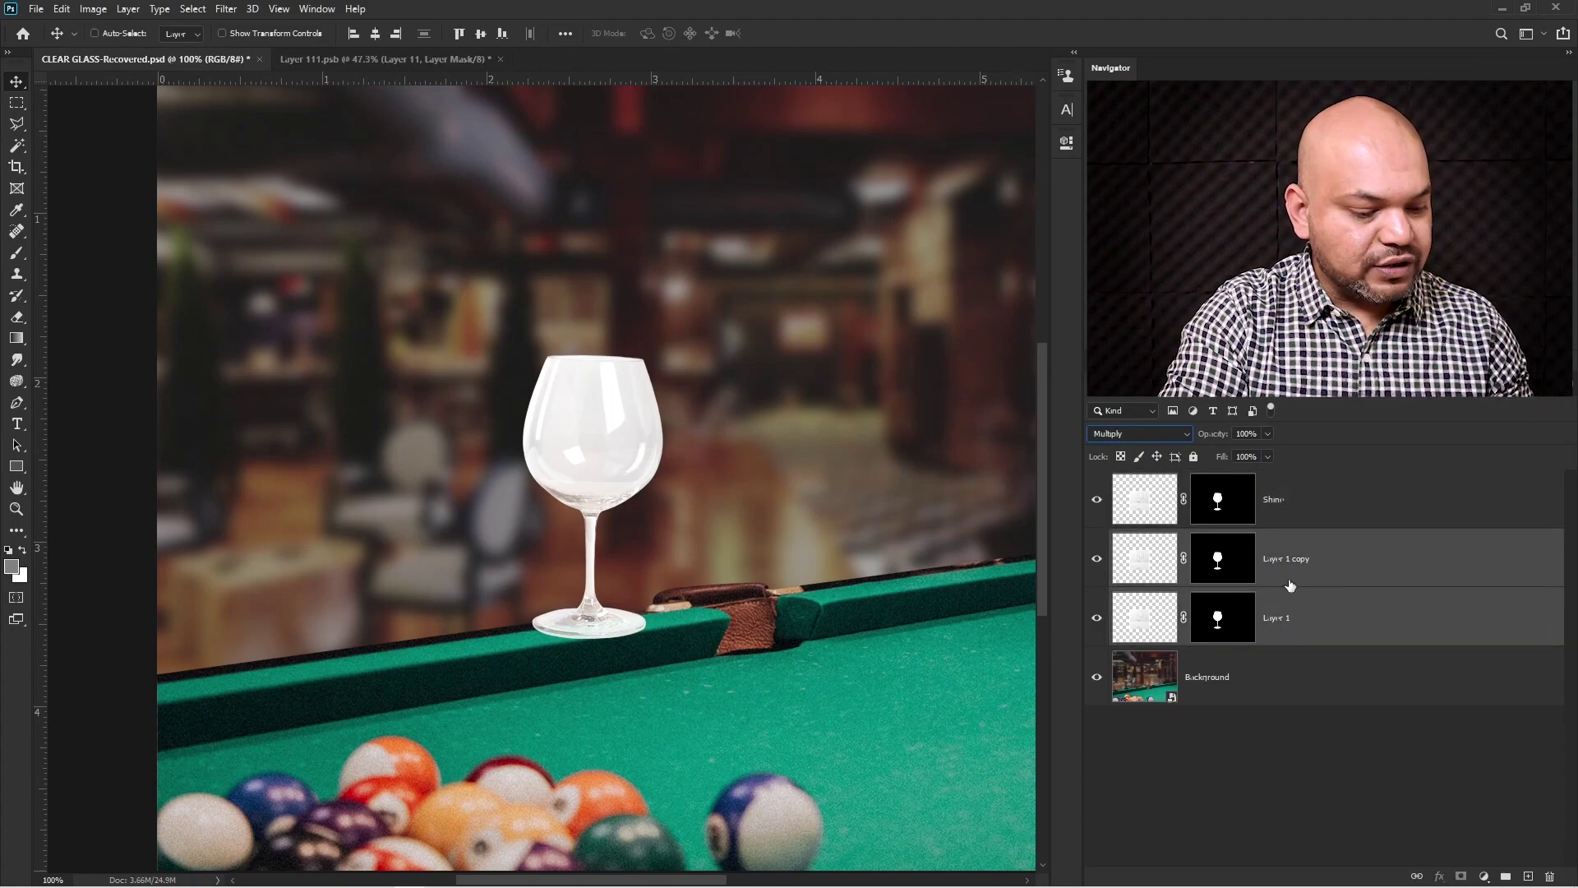
{"action": "key", "text": "ctrl+g"}
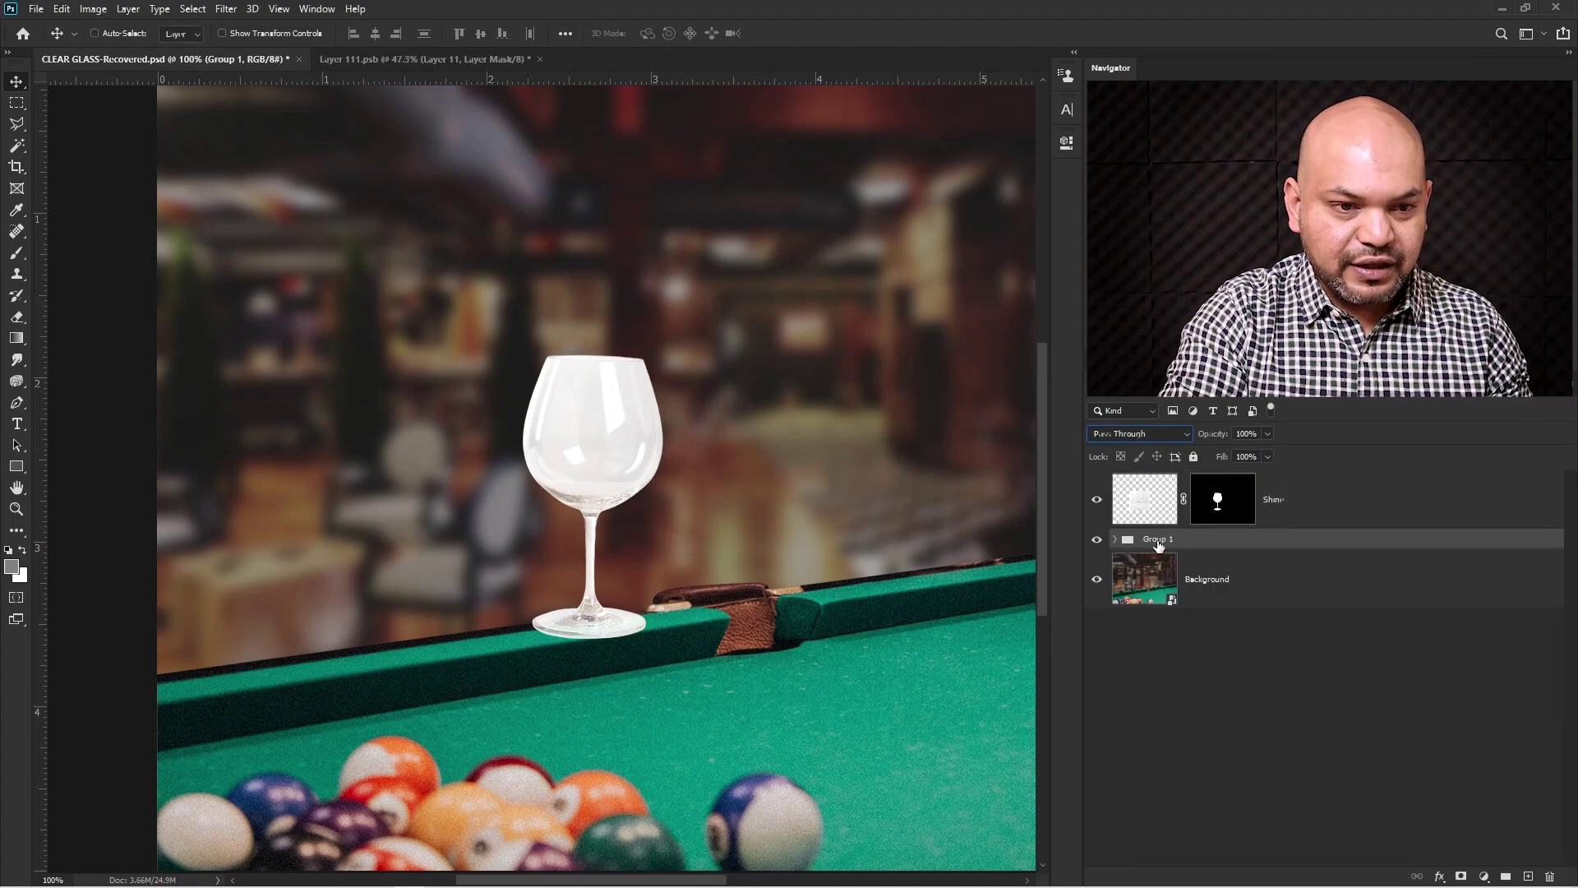
{"action": "double_click", "coordinate": [1160, 540]}
{"action": "type", "text": "Shiadows"}
Step: In the Shine layer's Blend If settings, raise the black slider of This Layer to 243
{"action": "left_click", "coordinate": [1361, 524]}
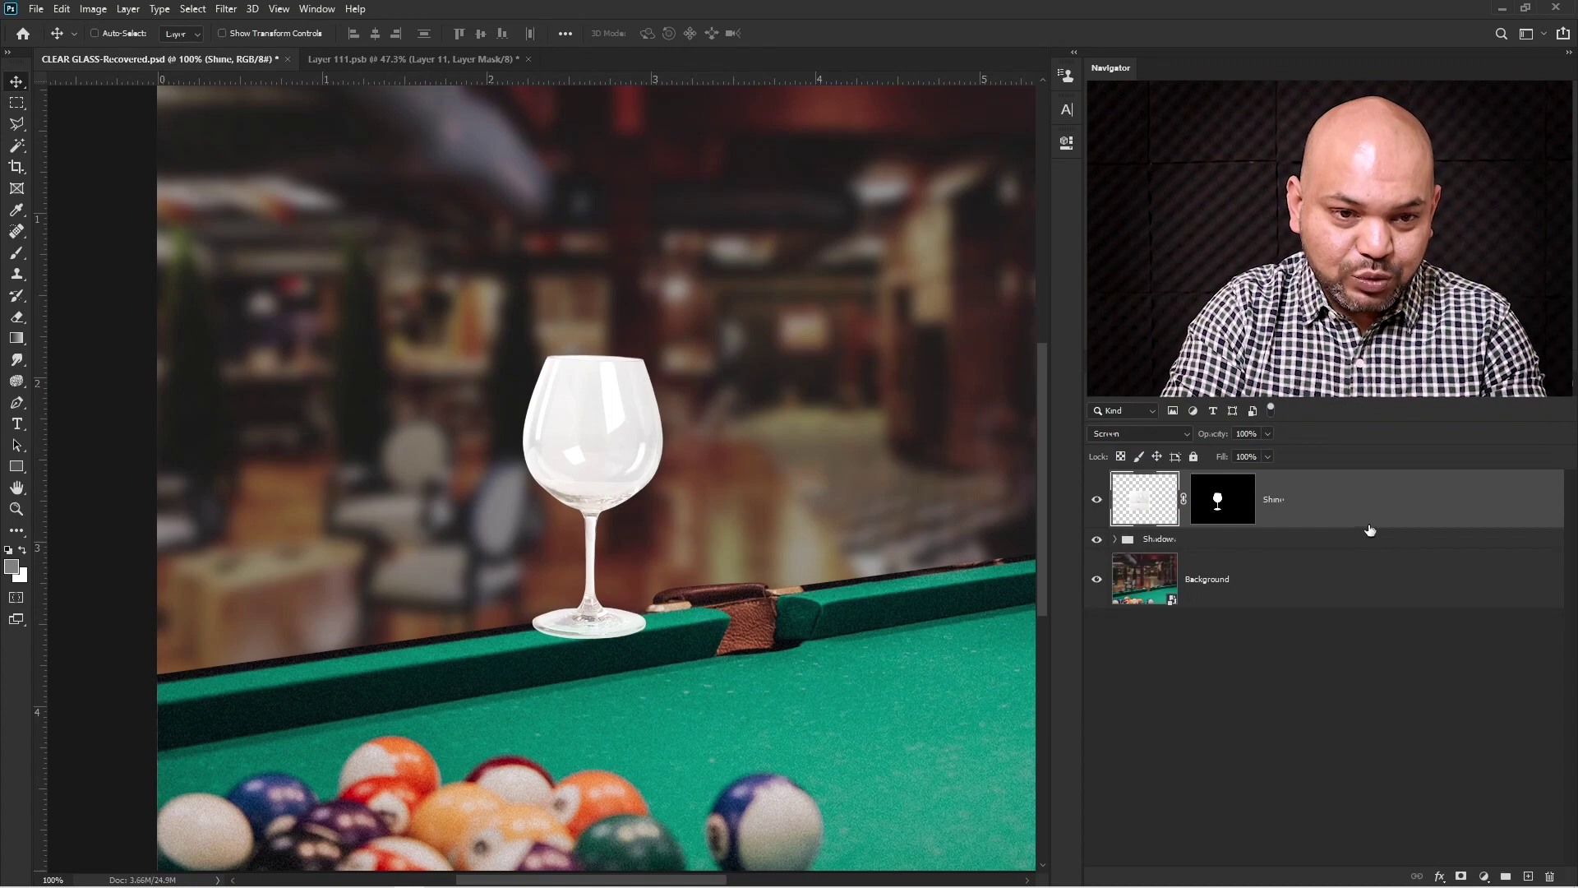
{"action": "double_click", "coordinate": [1488, 493]}
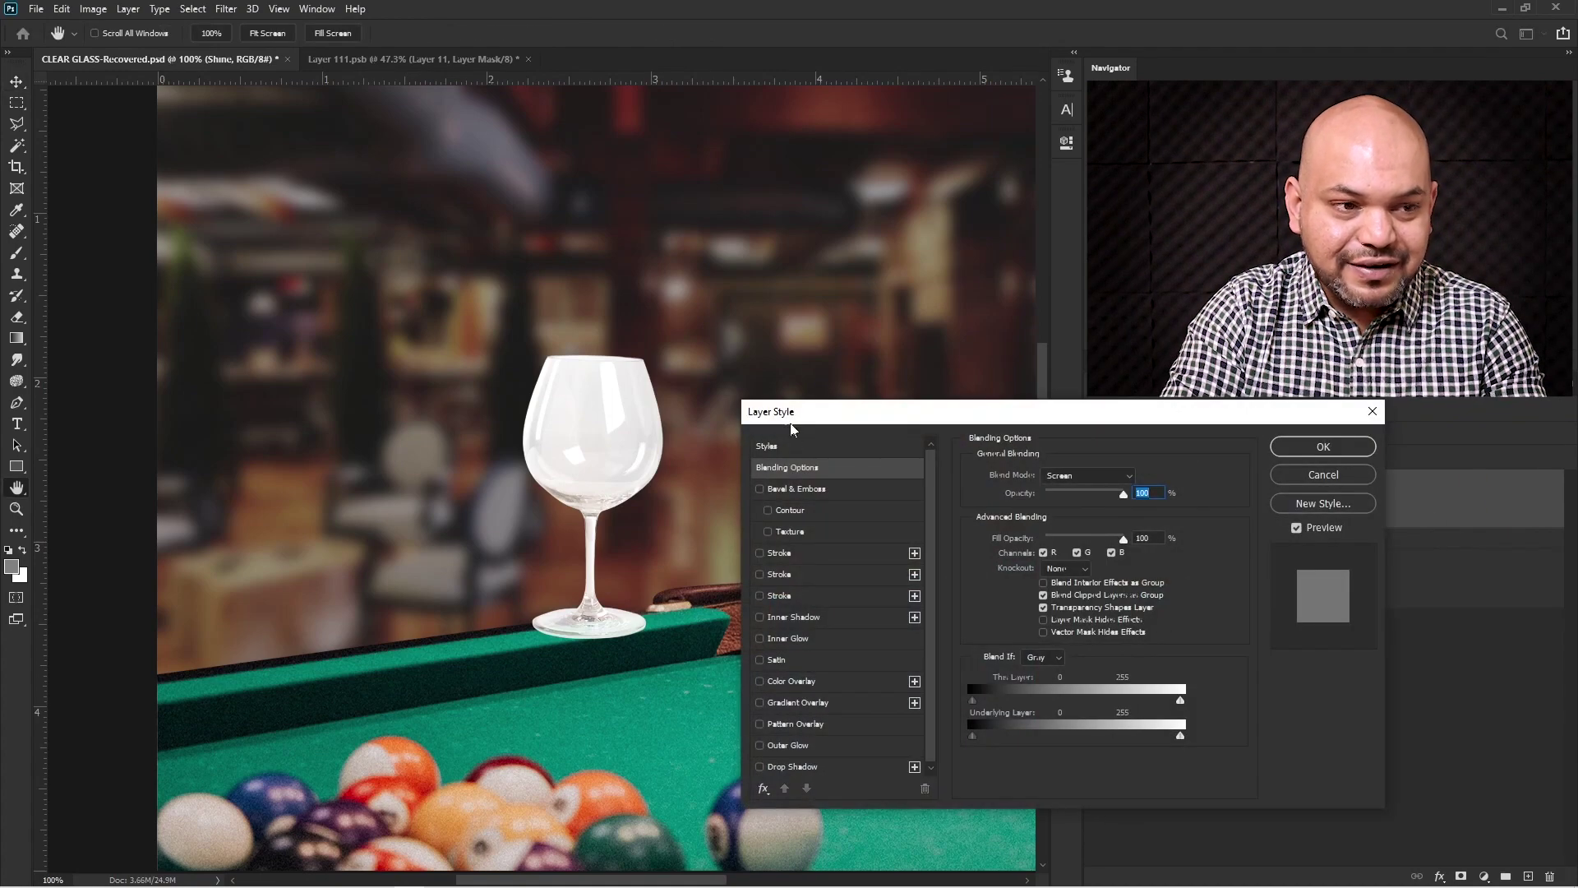
{"action": "left_click_drag", "start_coordinate": [868, 406], "coordinate": [890, 407]}
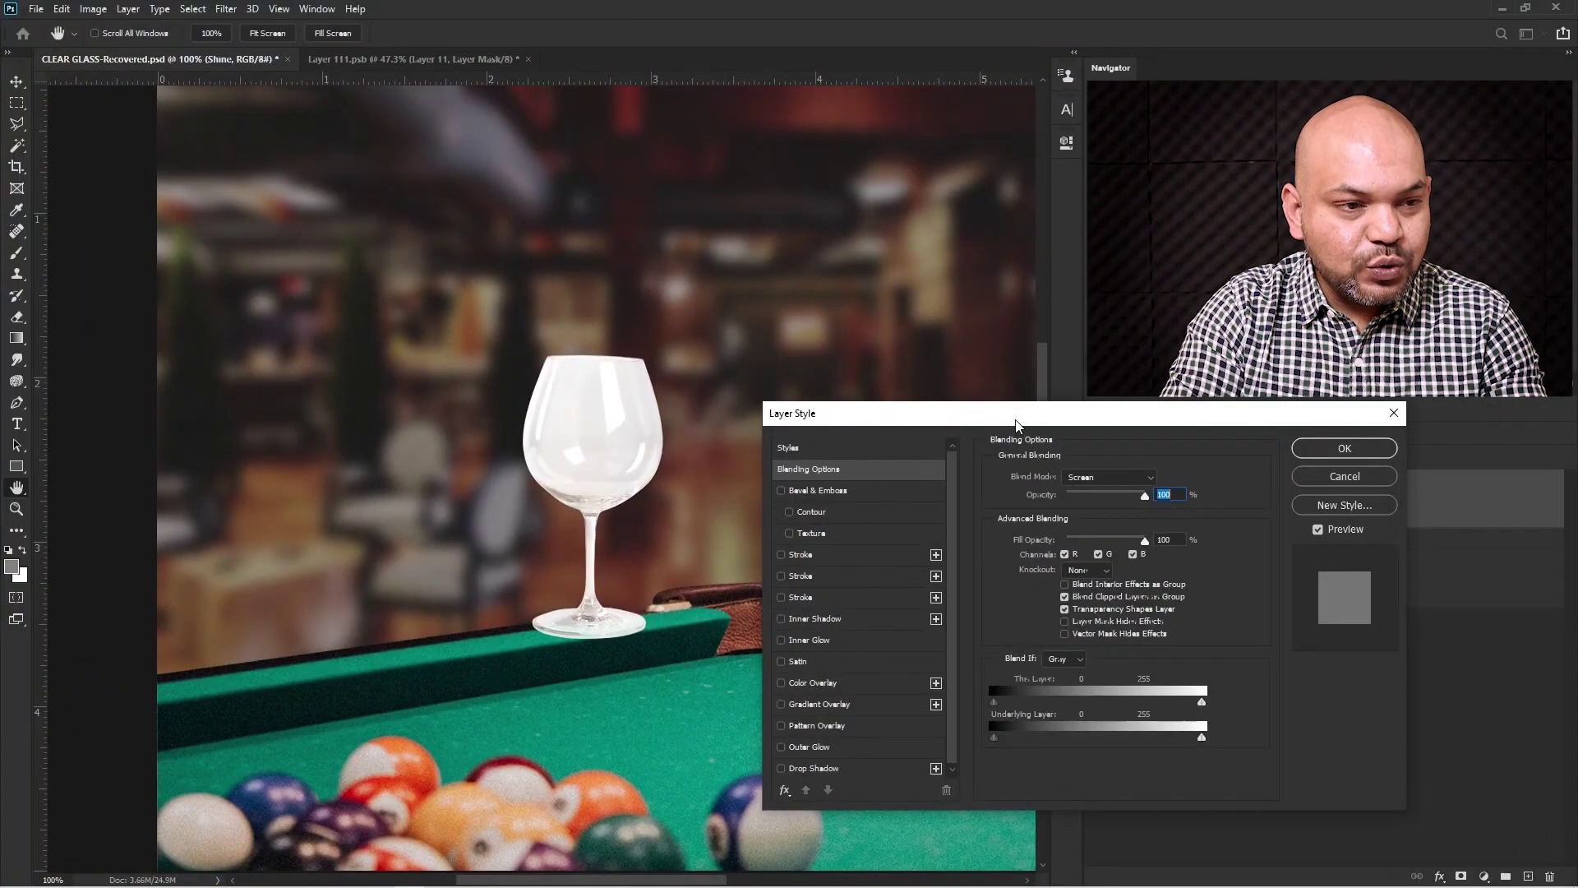
{"action": "left_click_drag", "start_coordinate": [1016, 426], "coordinate": [1017, 418]}
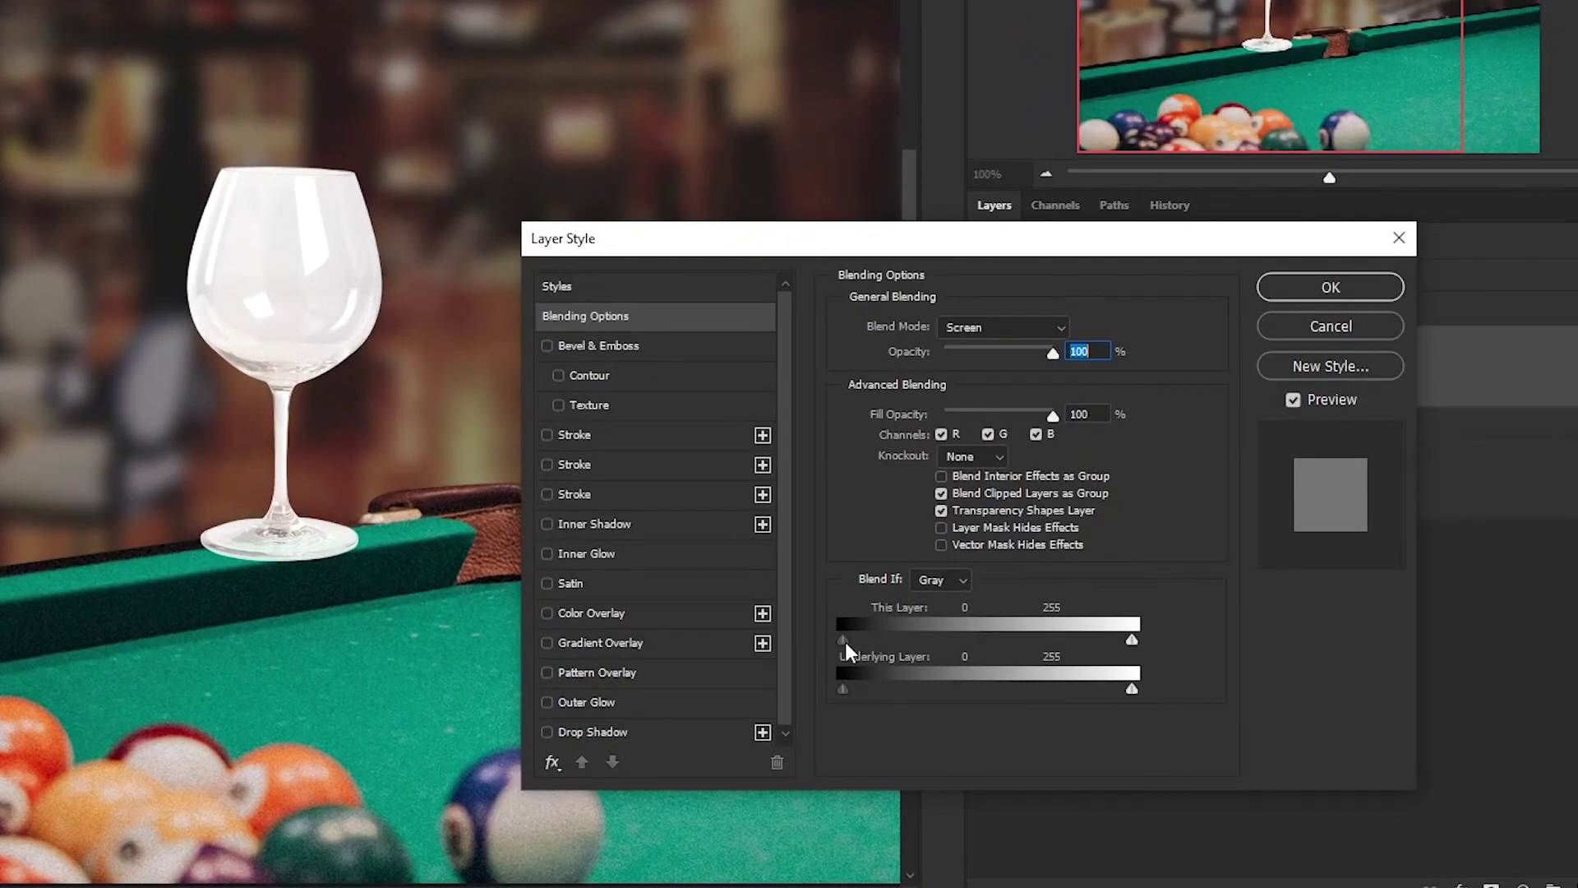
{"action": "left_click_drag", "start_coordinate": [845, 641], "coordinate": [1097, 634]}
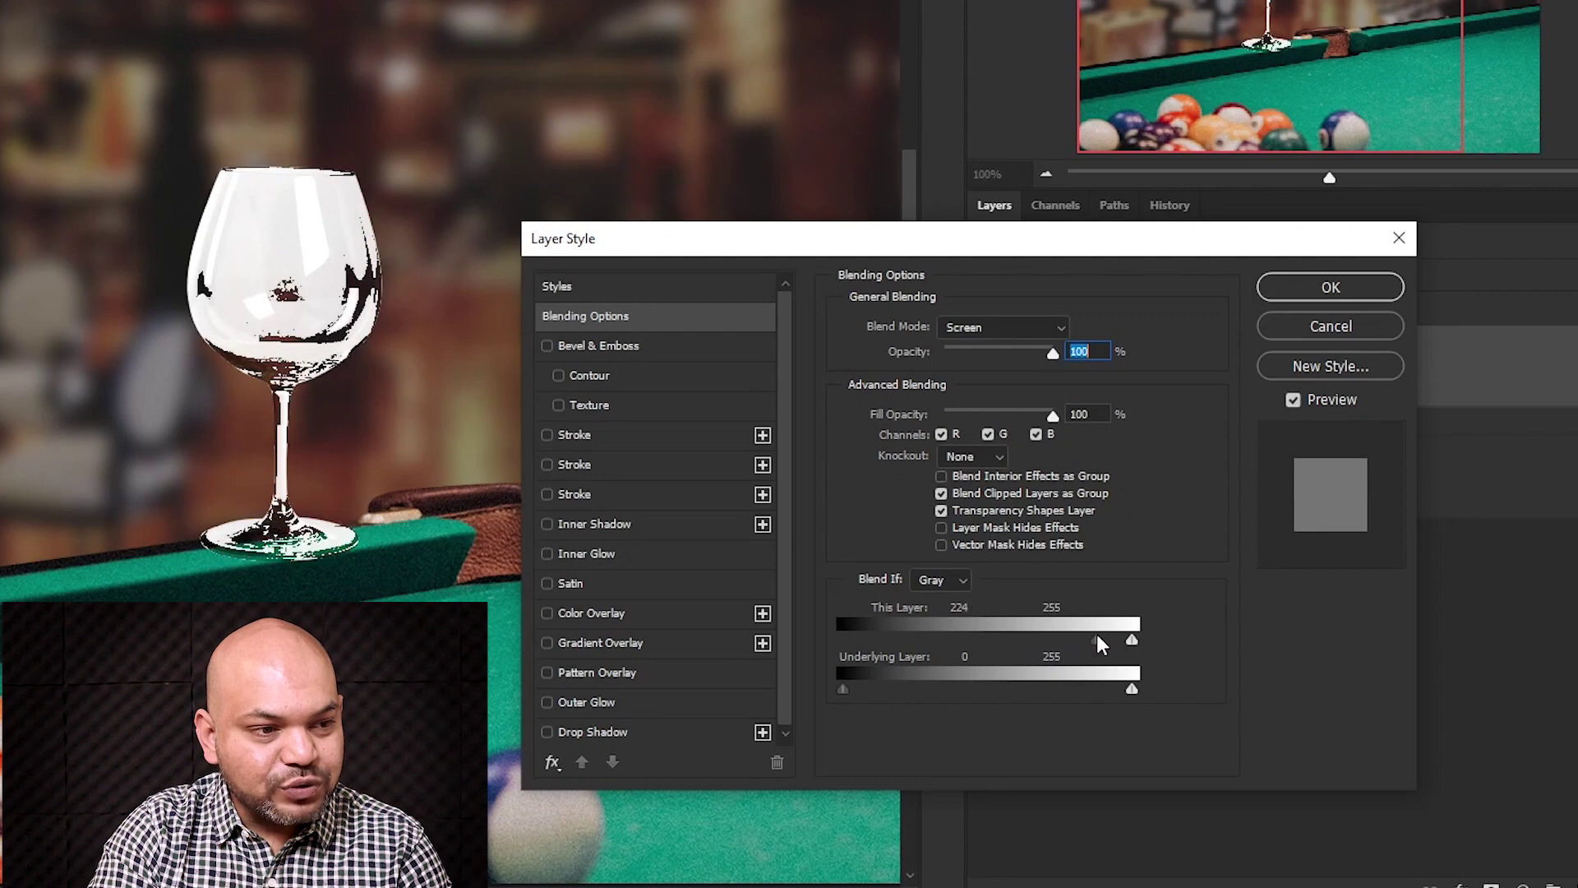
{"action": "left_click_drag", "start_coordinate": [1097, 634], "coordinate": [1112, 635]}
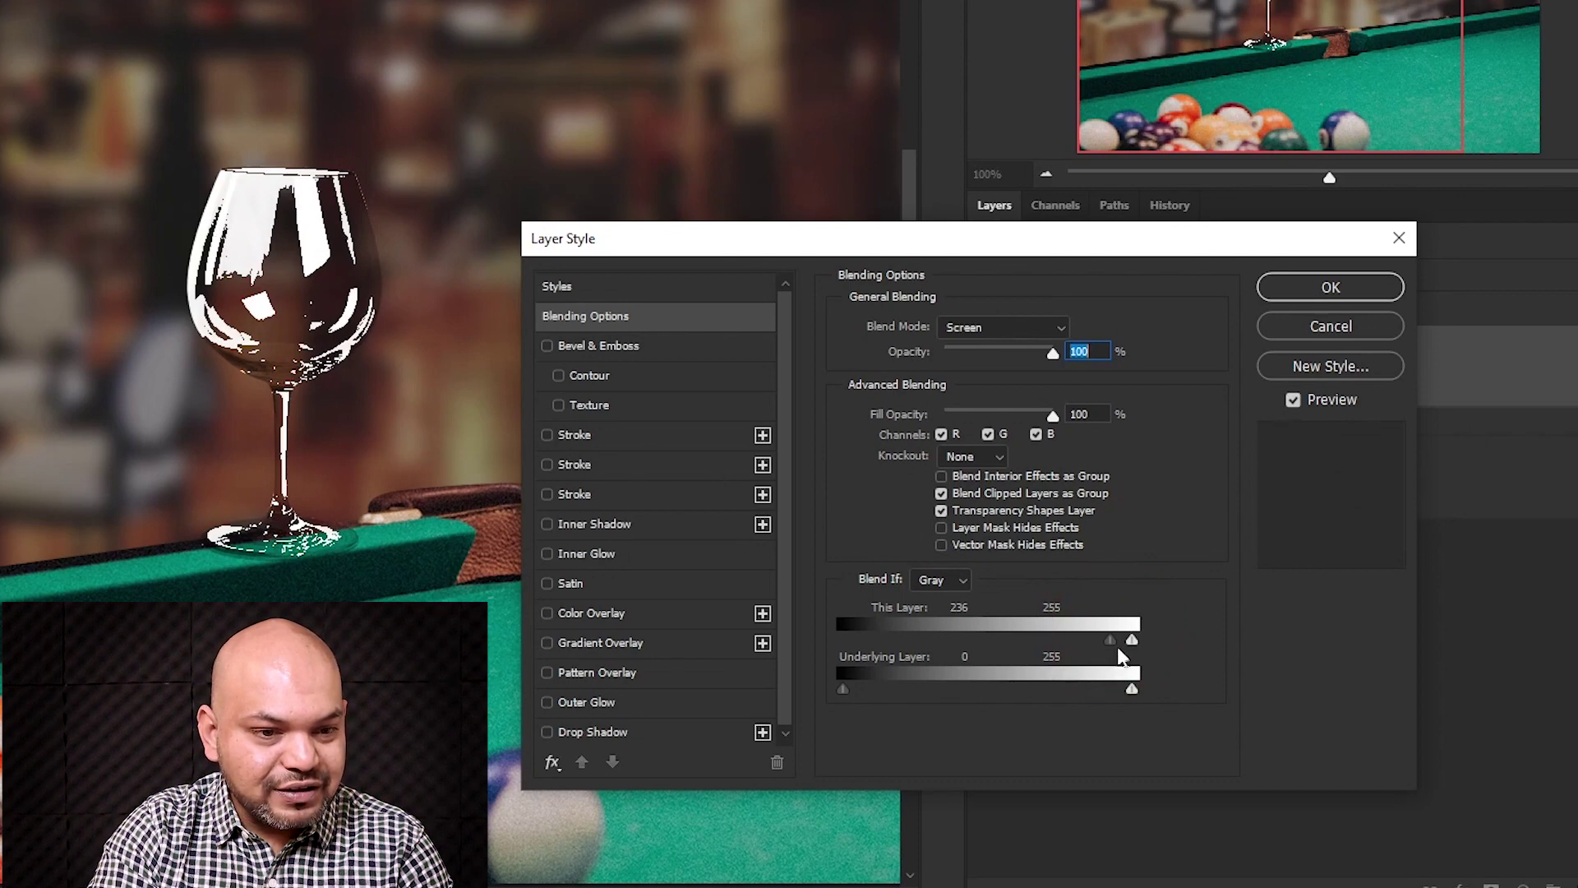
{"action": "left_click_drag", "start_coordinate": [1113, 639], "coordinate": [1119, 639]}
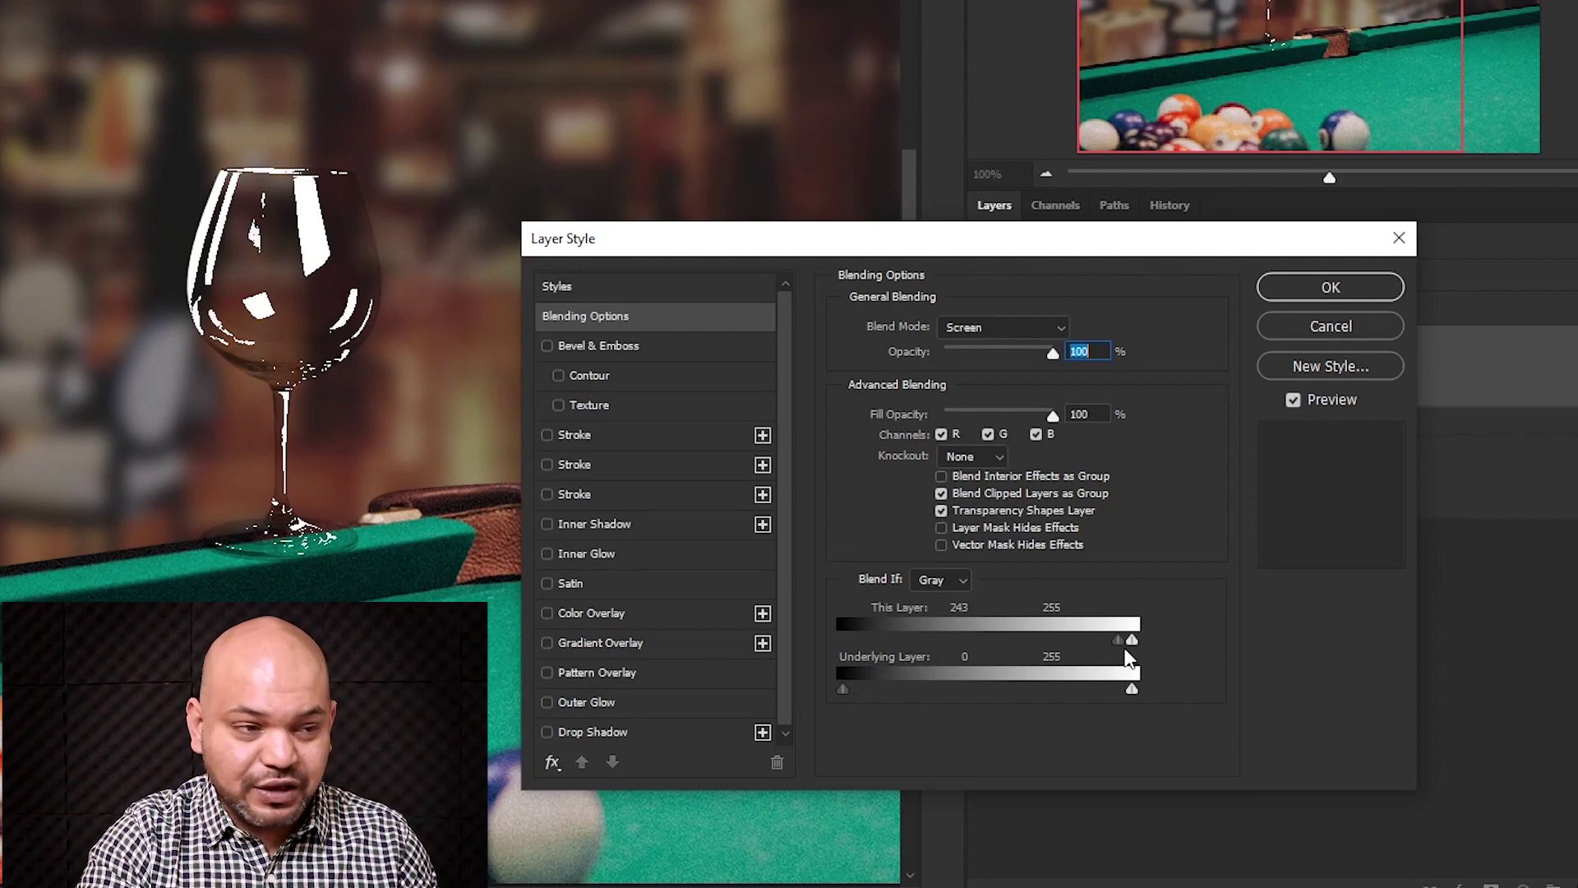
Step: Split the This Layer black slider to 243 / 255 for a soft transition and apply the Shine layer's blending options
{"action": "key", "text": "alt"}
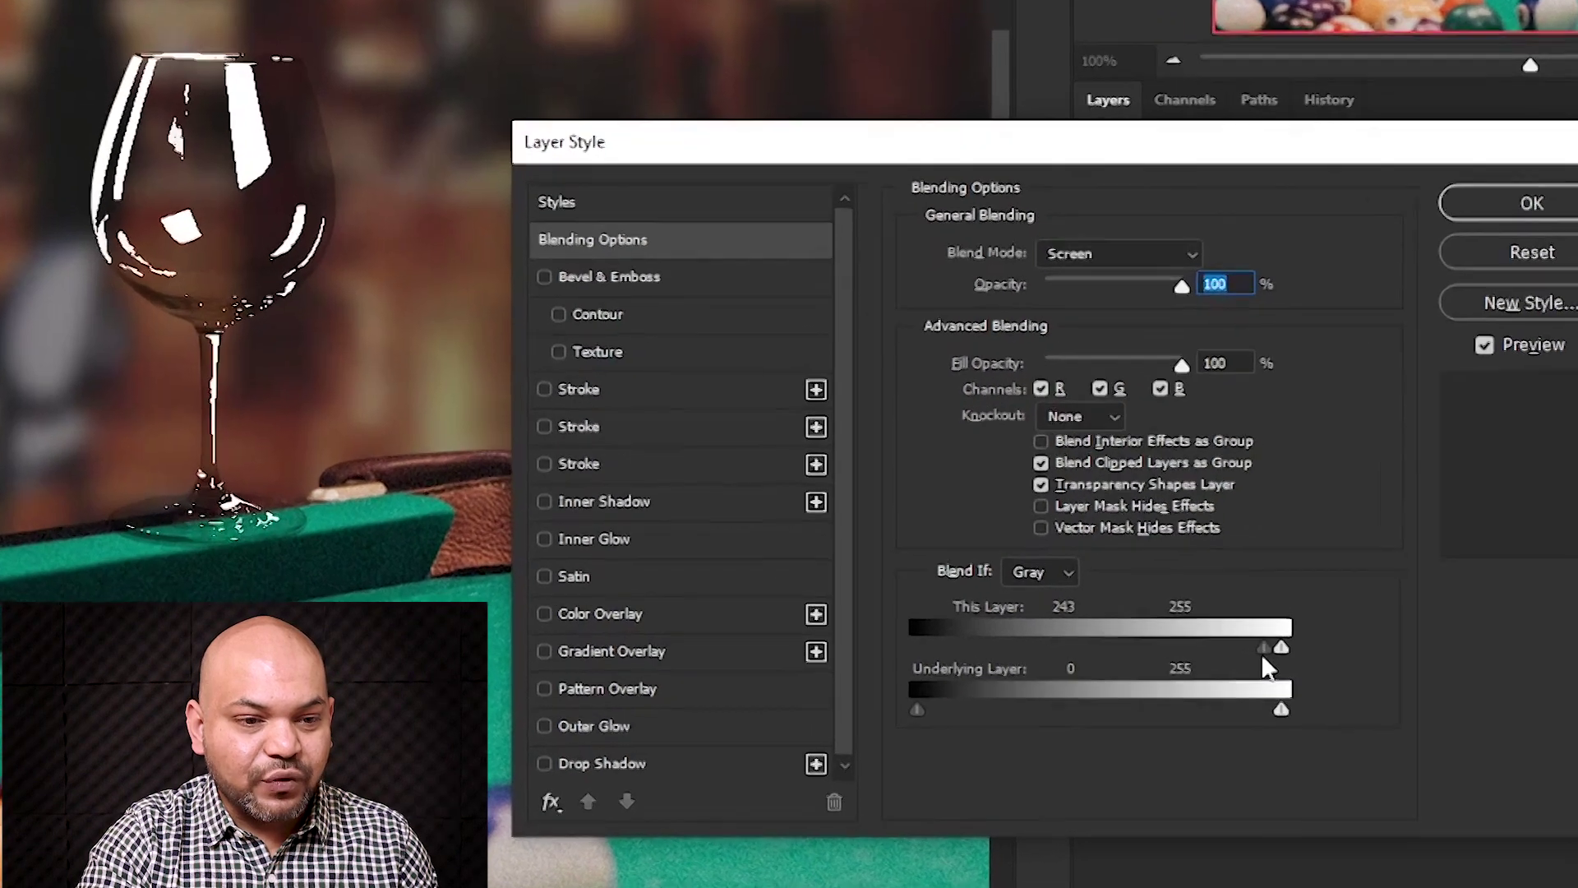
{"action": "left_click_drag", "start_coordinate": [1264, 650], "coordinate": [1265, 649]}
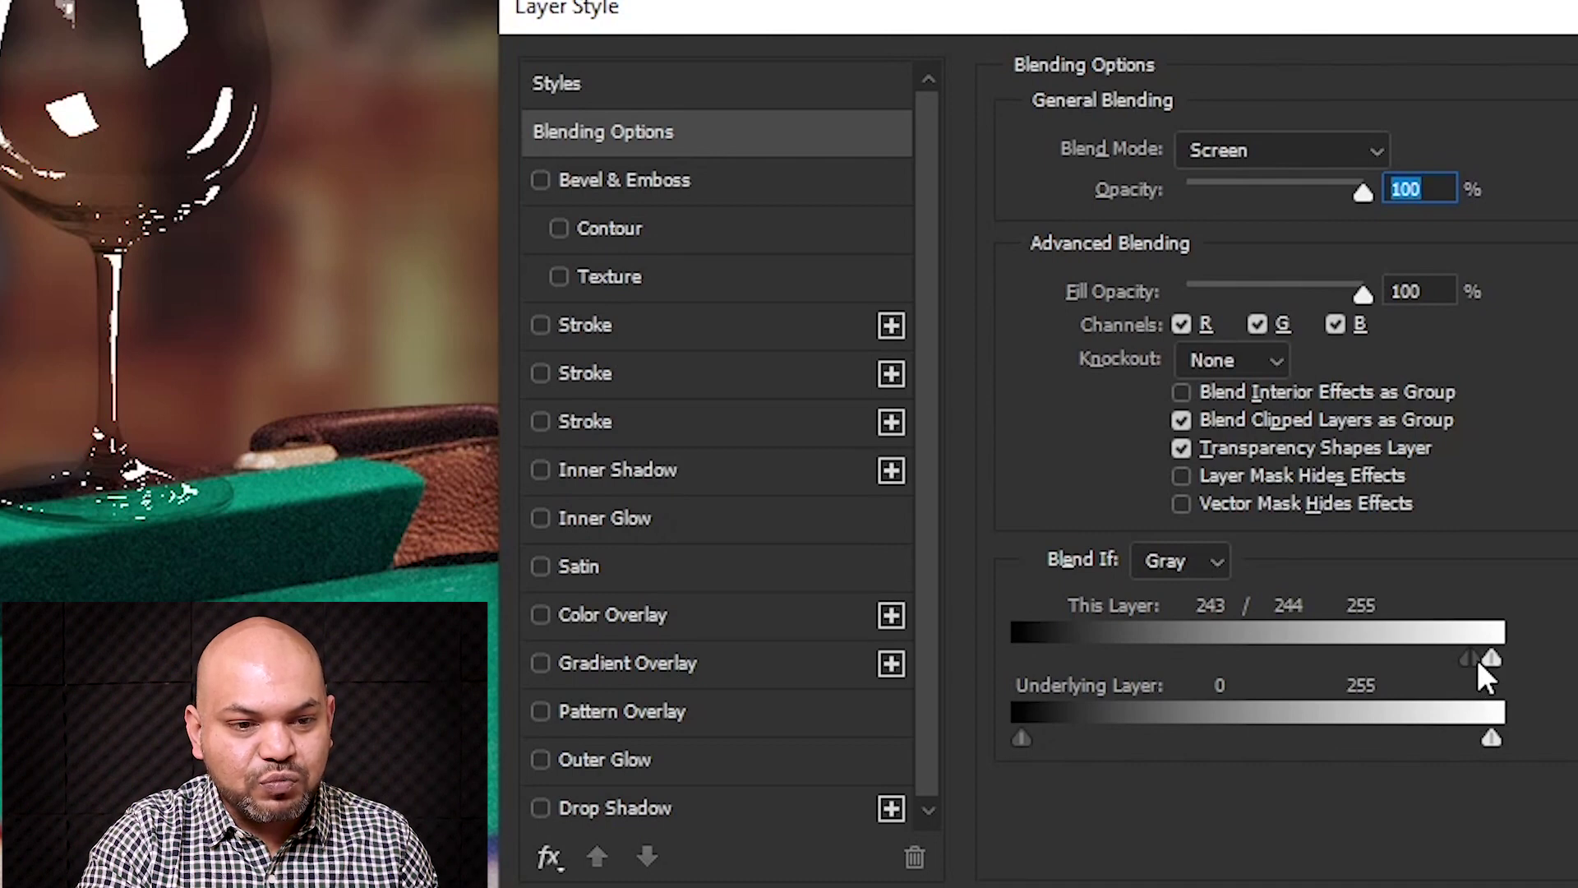
{"action": "left_click_drag", "start_coordinate": [1477, 660], "coordinate": [1503, 656]}
{"action": "left_click", "coordinate": [1511, 654]}
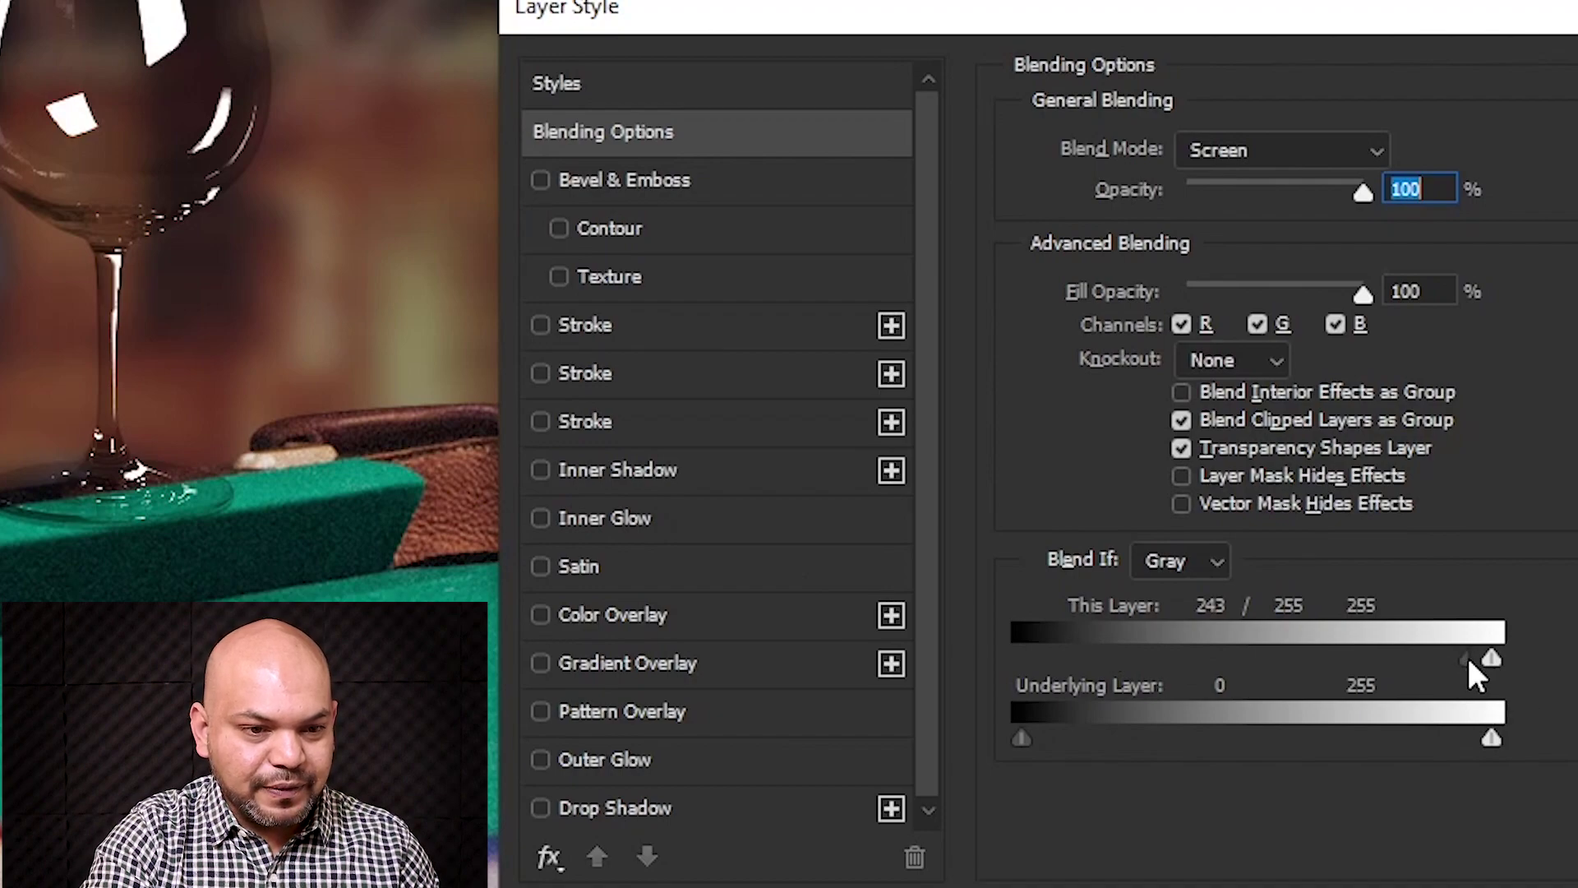
{"action": "left_click_drag", "start_coordinate": [1468, 657], "coordinate": [1455, 662]}
{"action": "left_click_drag", "start_coordinate": [1345, 651], "coordinate": [1351, 658]}
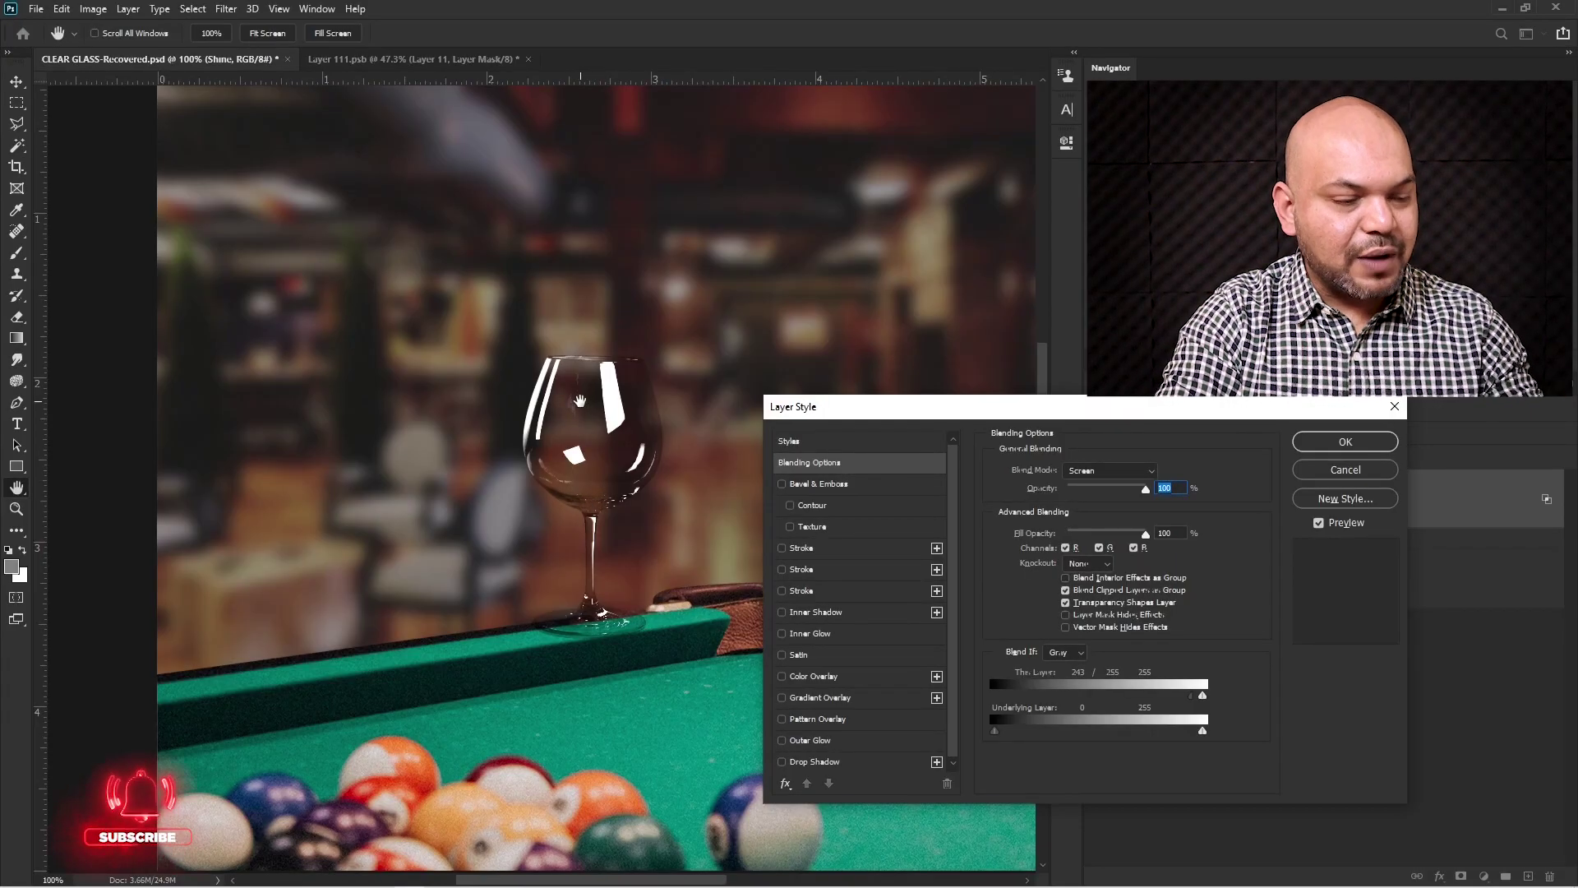
{"action": "left_click", "coordinate": [1326, 444]}
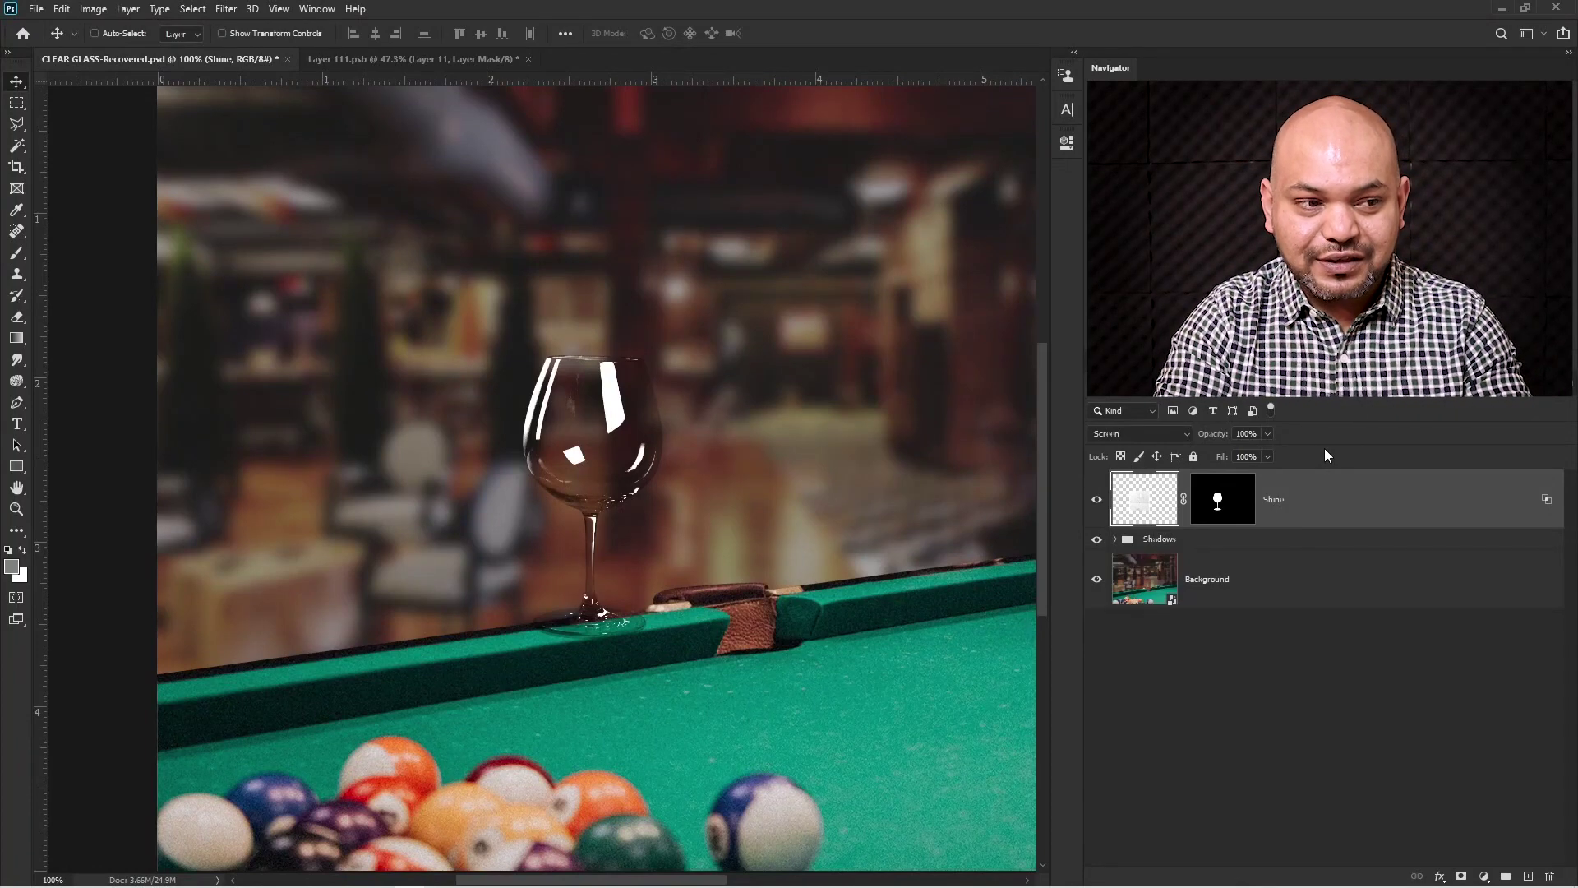
Step: Add a Solid Color fill layer in red (e61c1c) above the Shine layer
{"action": "left_click", "coordinate": [1484, 875]}
{"action": "left_click", "coordinate": [1467, 585]}
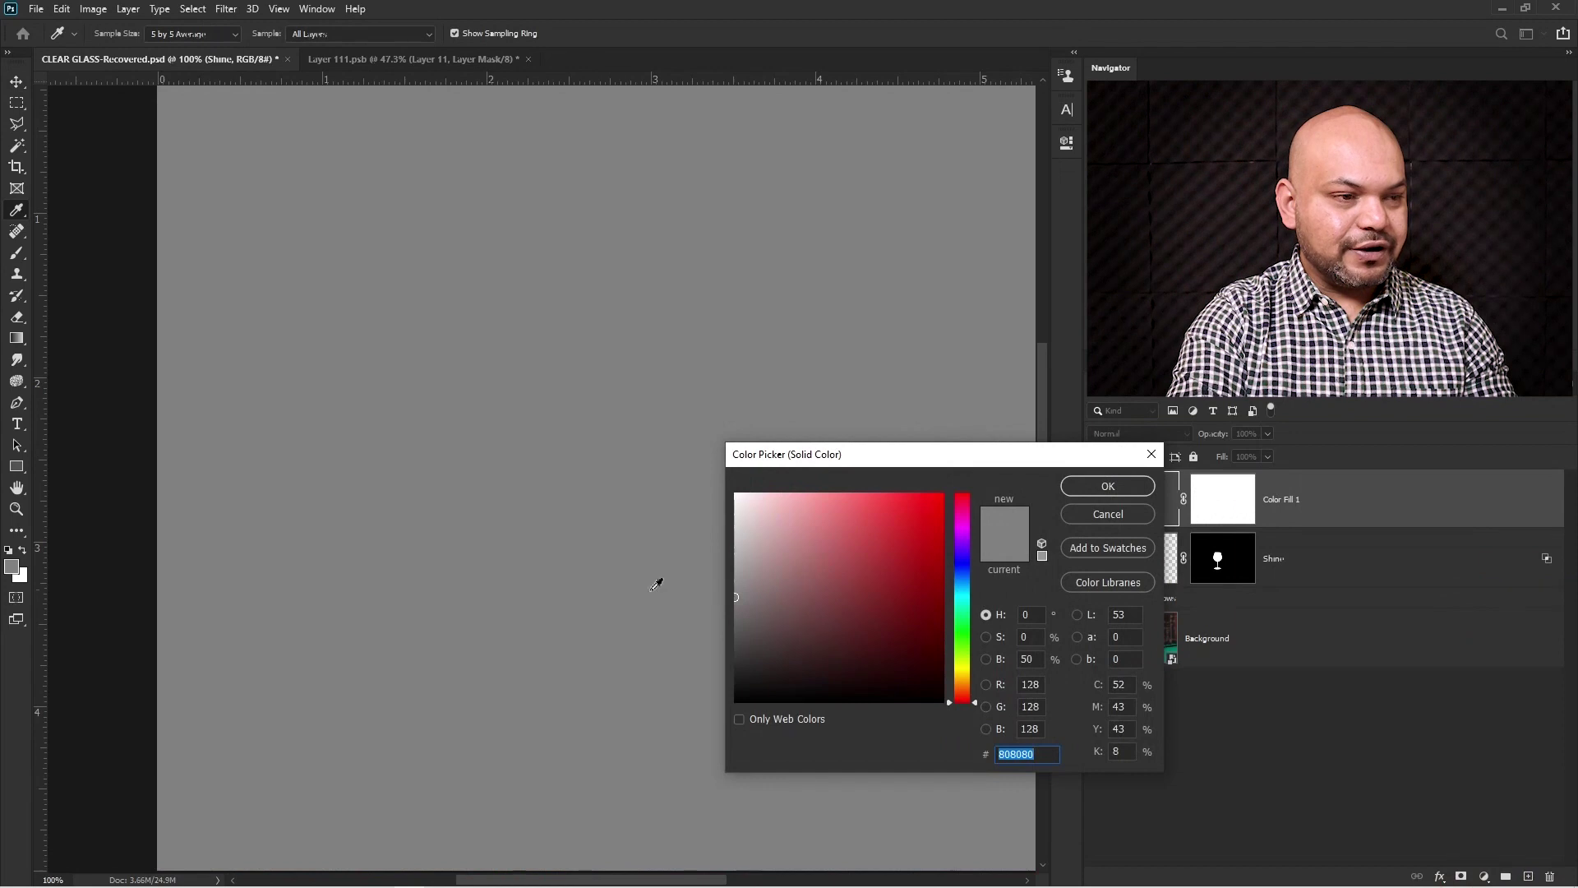
{"action": "left_click", "coordinate": [761, 553]}
{"action": "left_click", "coordinate": [918, 516]}
{"action": "left_click", "coordinate": [1089, 490]}
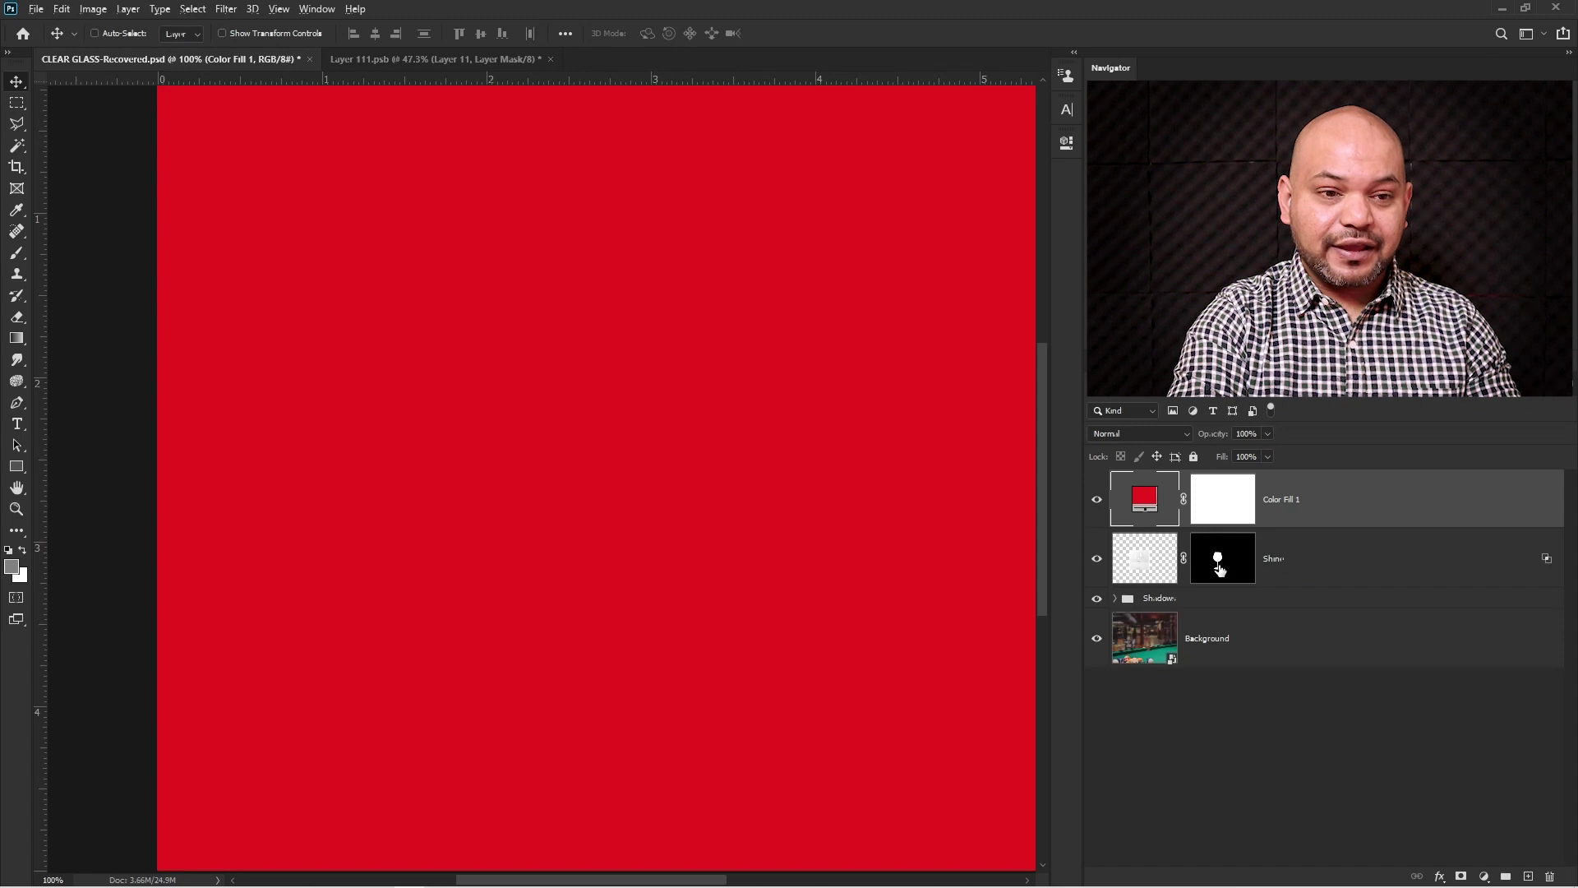
Step: Replace the color fill layer's mask with a copy of the Shine layer's glass mask
{"action": "left_click_drag", "start_coordinate": [1220, 567], "coordinate": [1224, 516]}
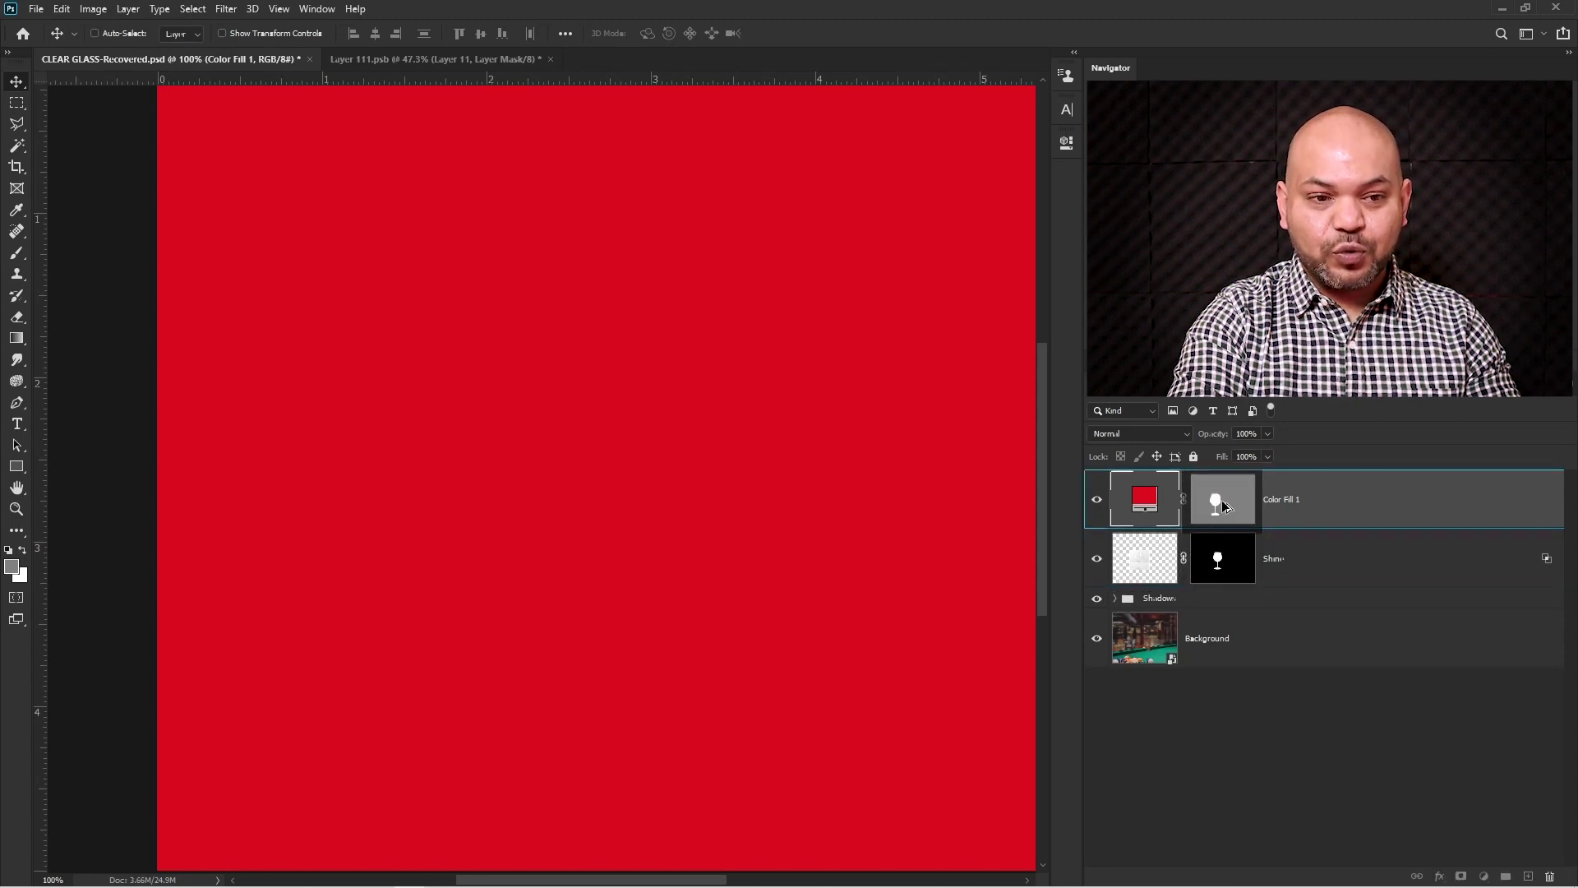
{"action": "left_click_drag", "start_coordinate": [1223, 505], "coordinate": [1224, 507]}
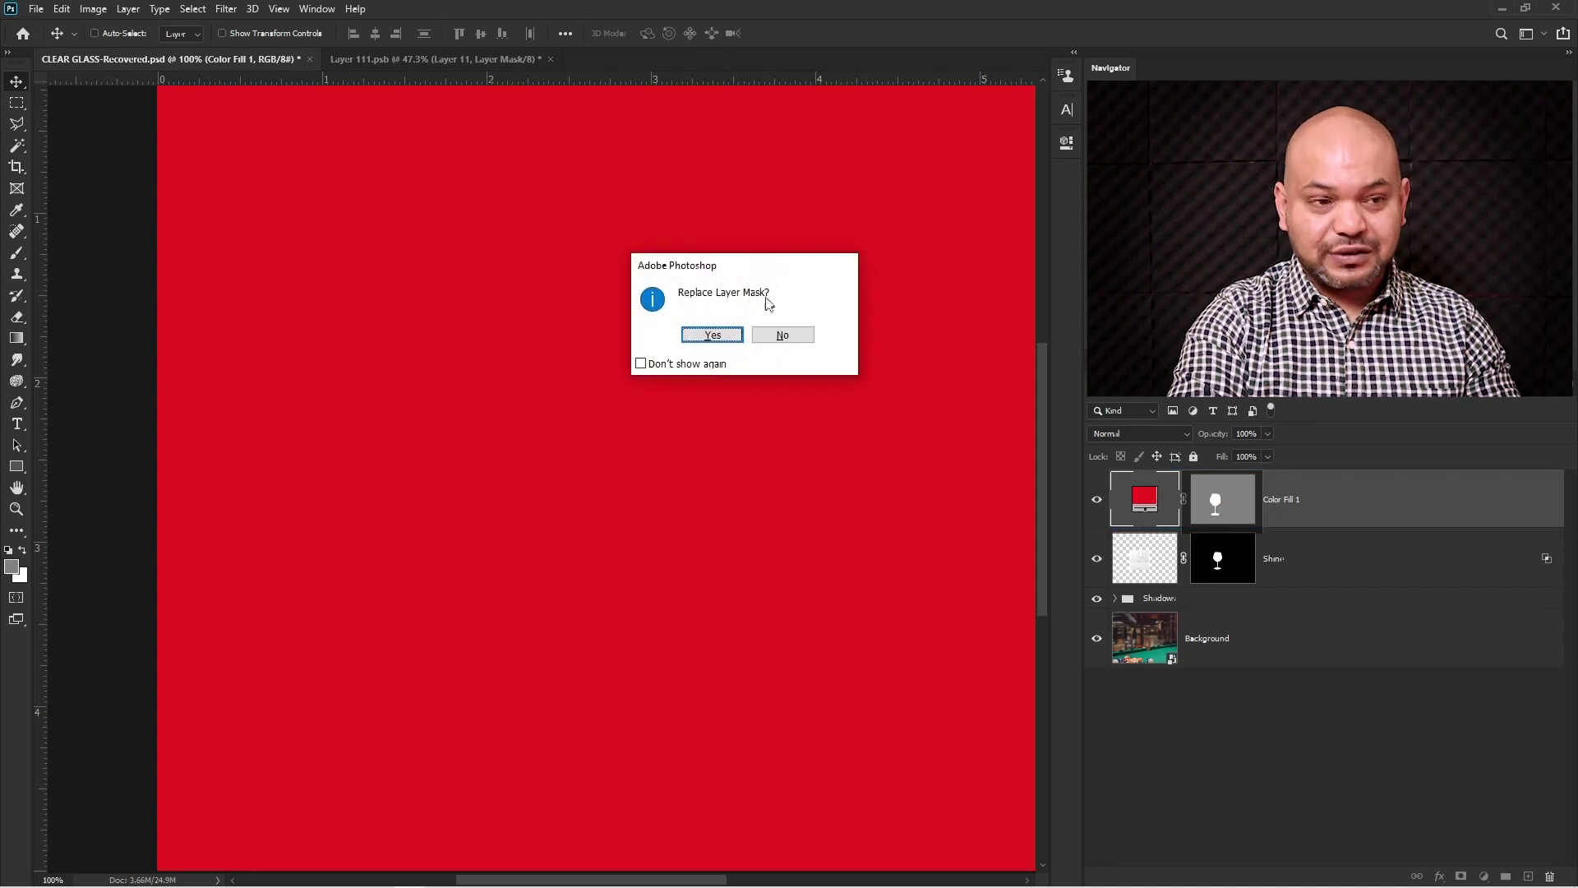
{"action": "left_click", "coordinate": [711, 336]}
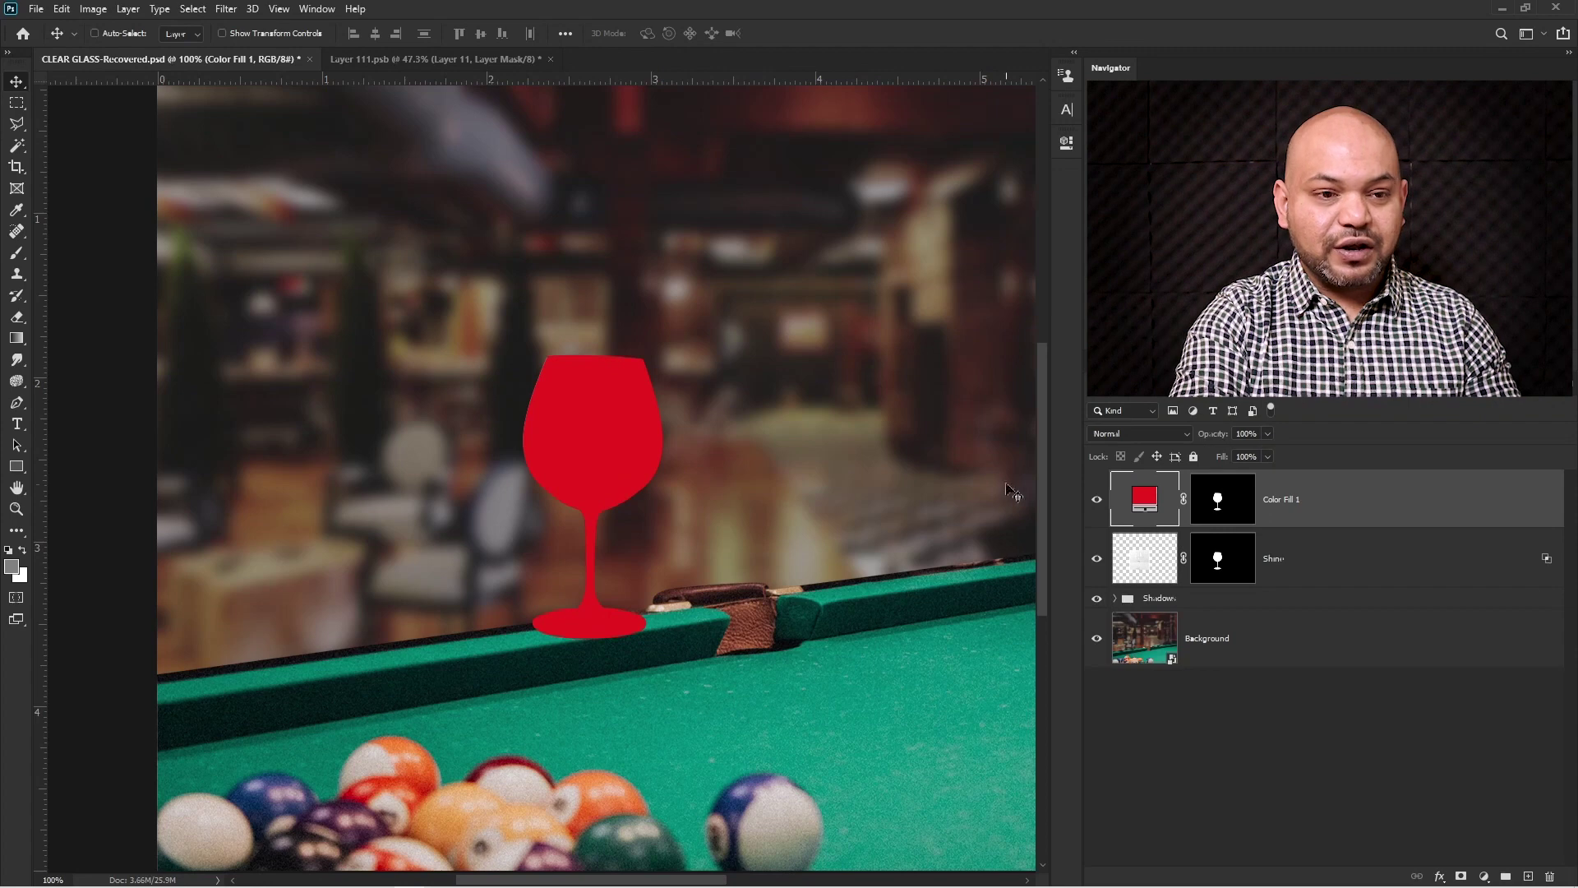
Step: Change the fill color to a muted olive tone sampled from the blurred background beside the glass
{"action": "double_click", "coordinate": [1131, 505]}
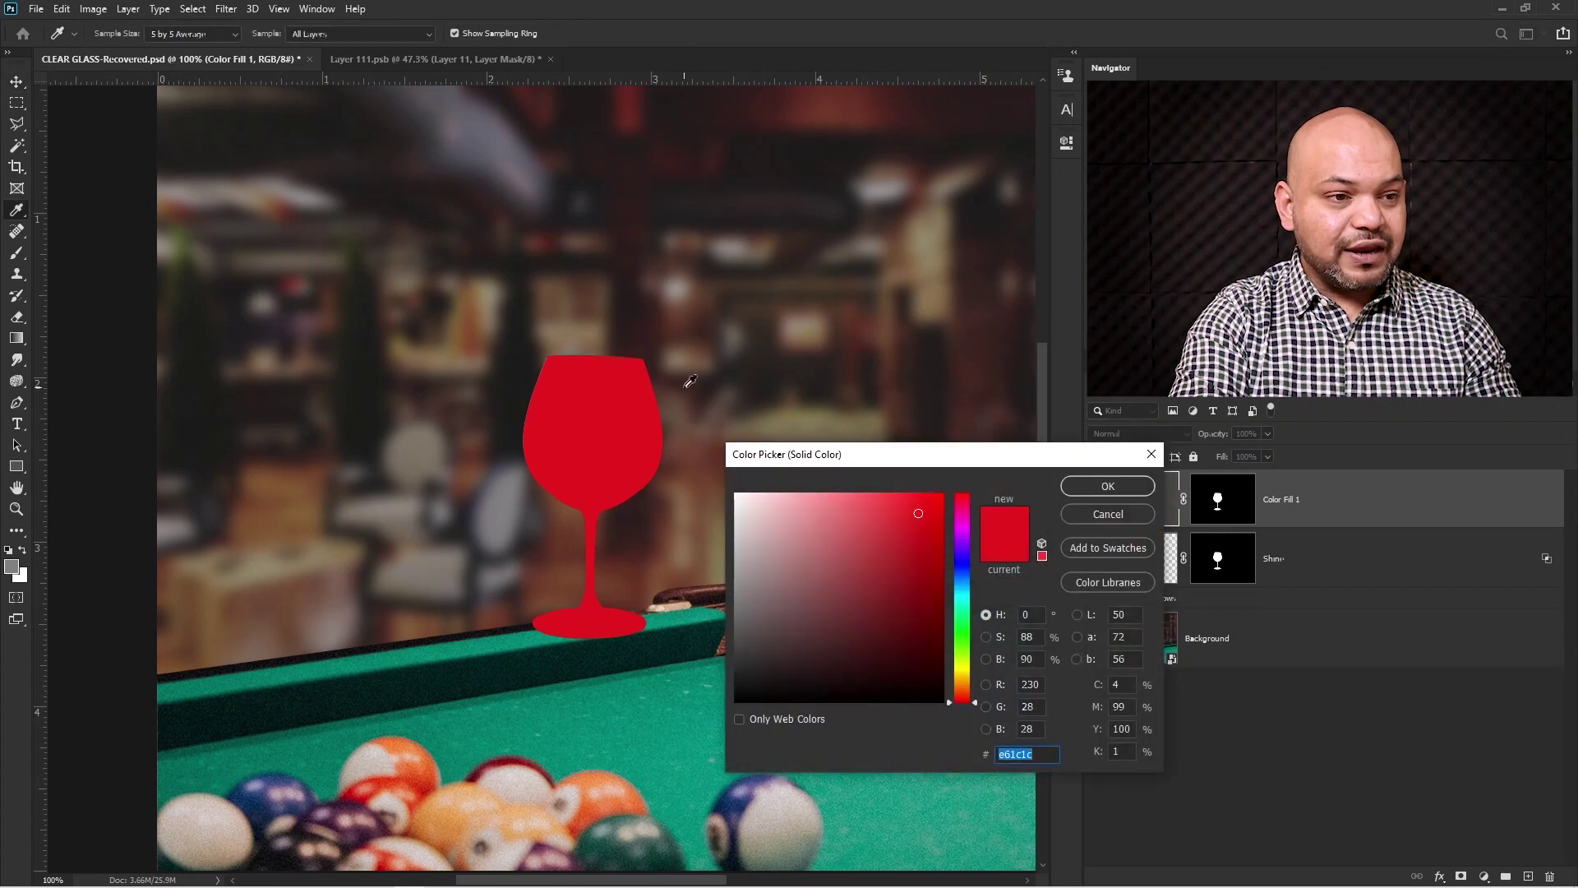
{"action": "left_click_drag", "start_coordinate": [695, 374], "coordinate": [670, 386]}
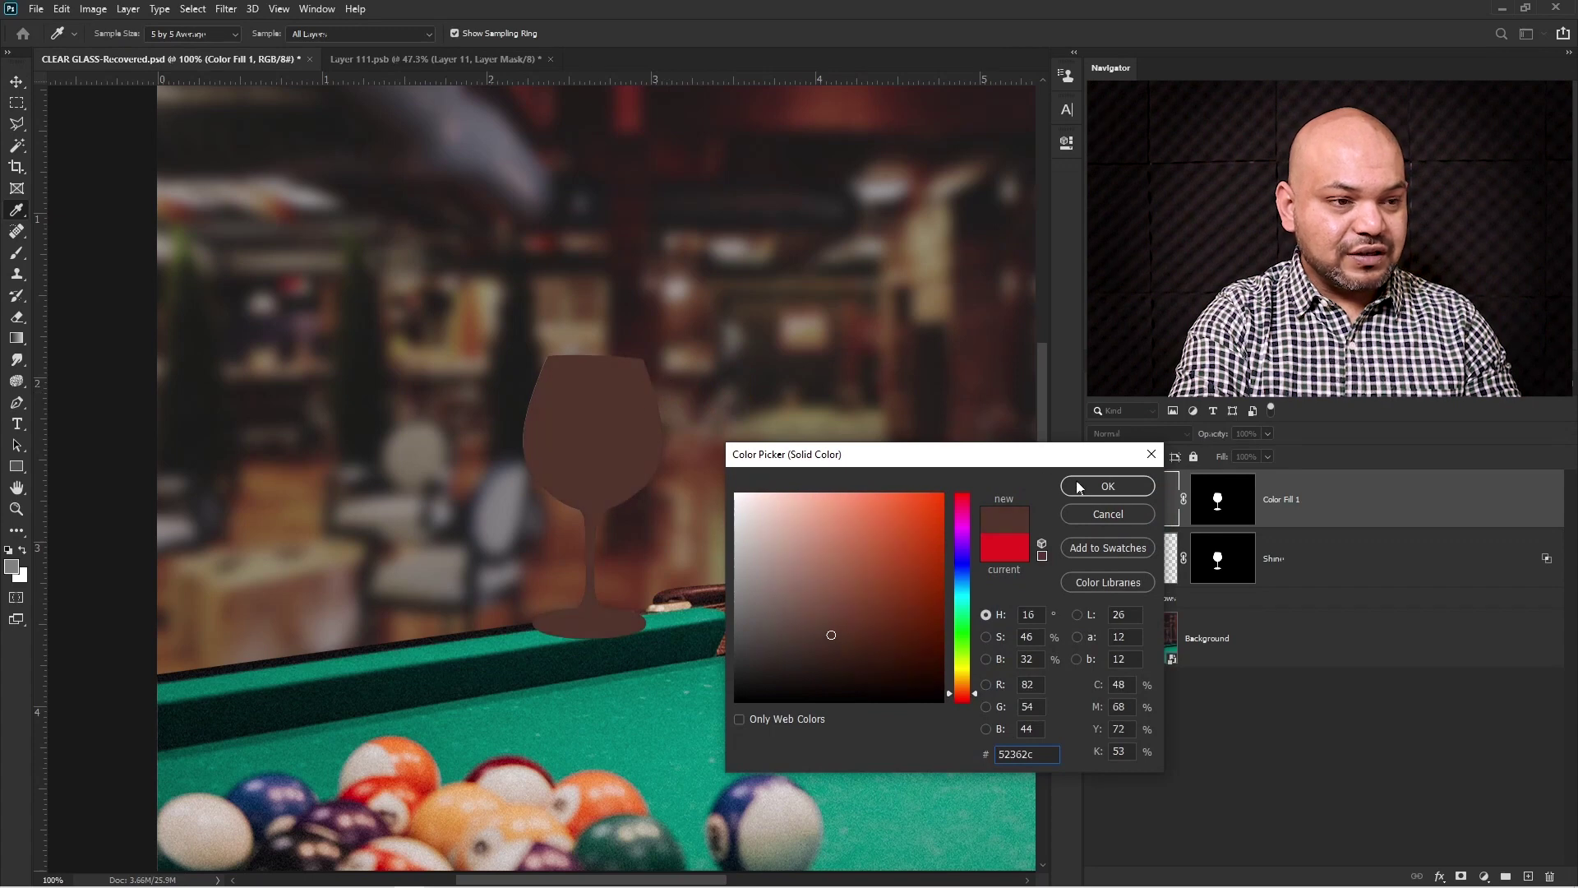
{"action": "left_click", "coordinate": [720, 430]}
{"action": "left_click", "coordinate": [1108, 486]}
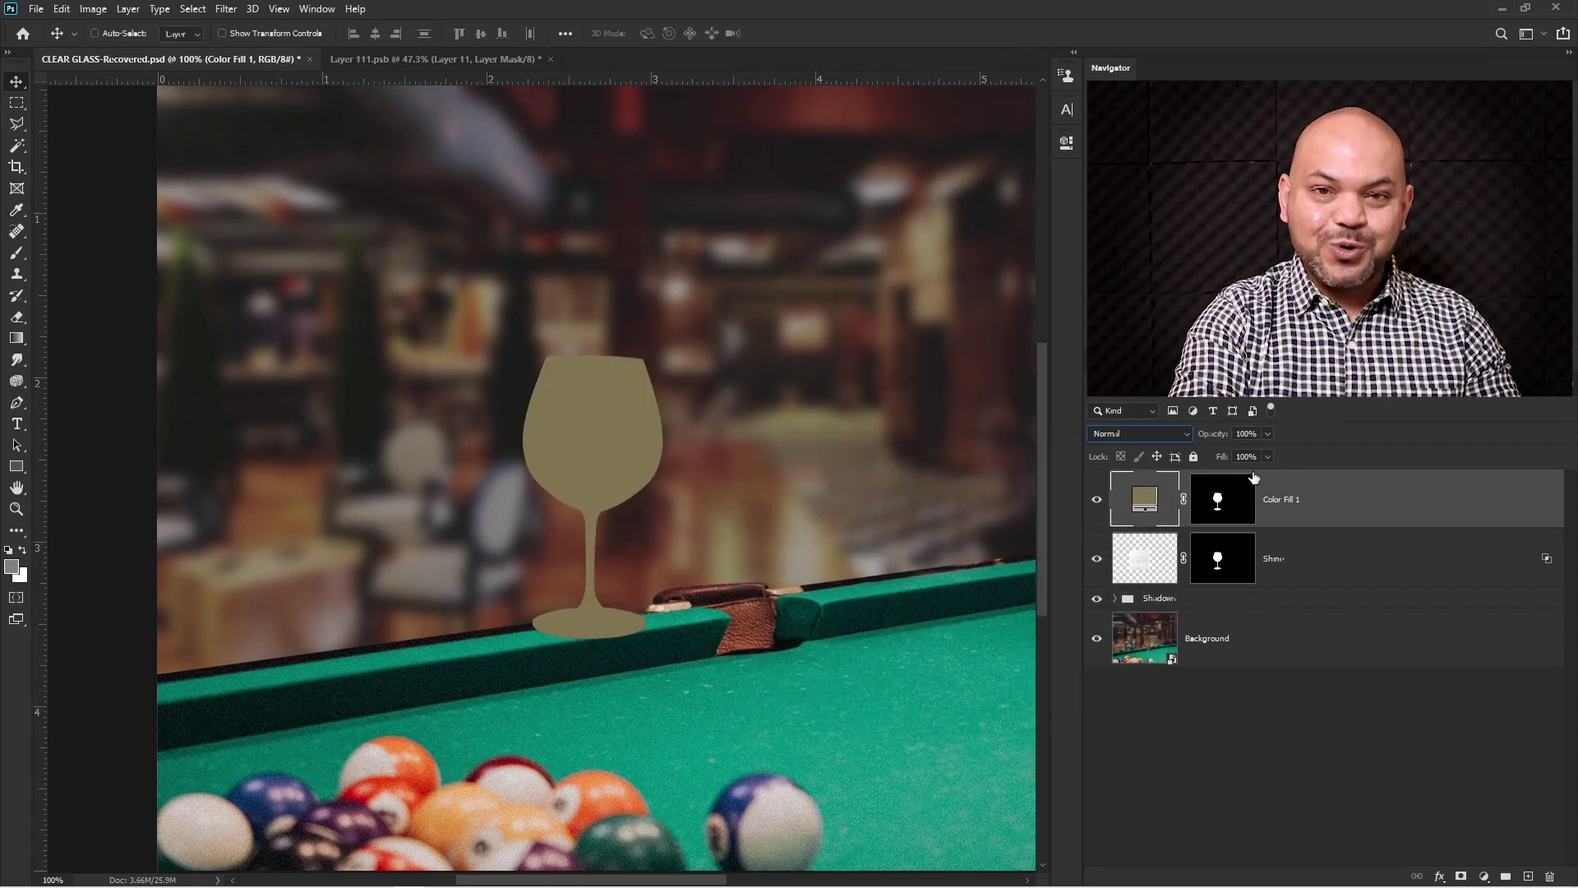
Step: Set the color fill layer's blend mode to Color and its opacity to 20%
{"action": "left_click", "coordinate": [1170, 435]}
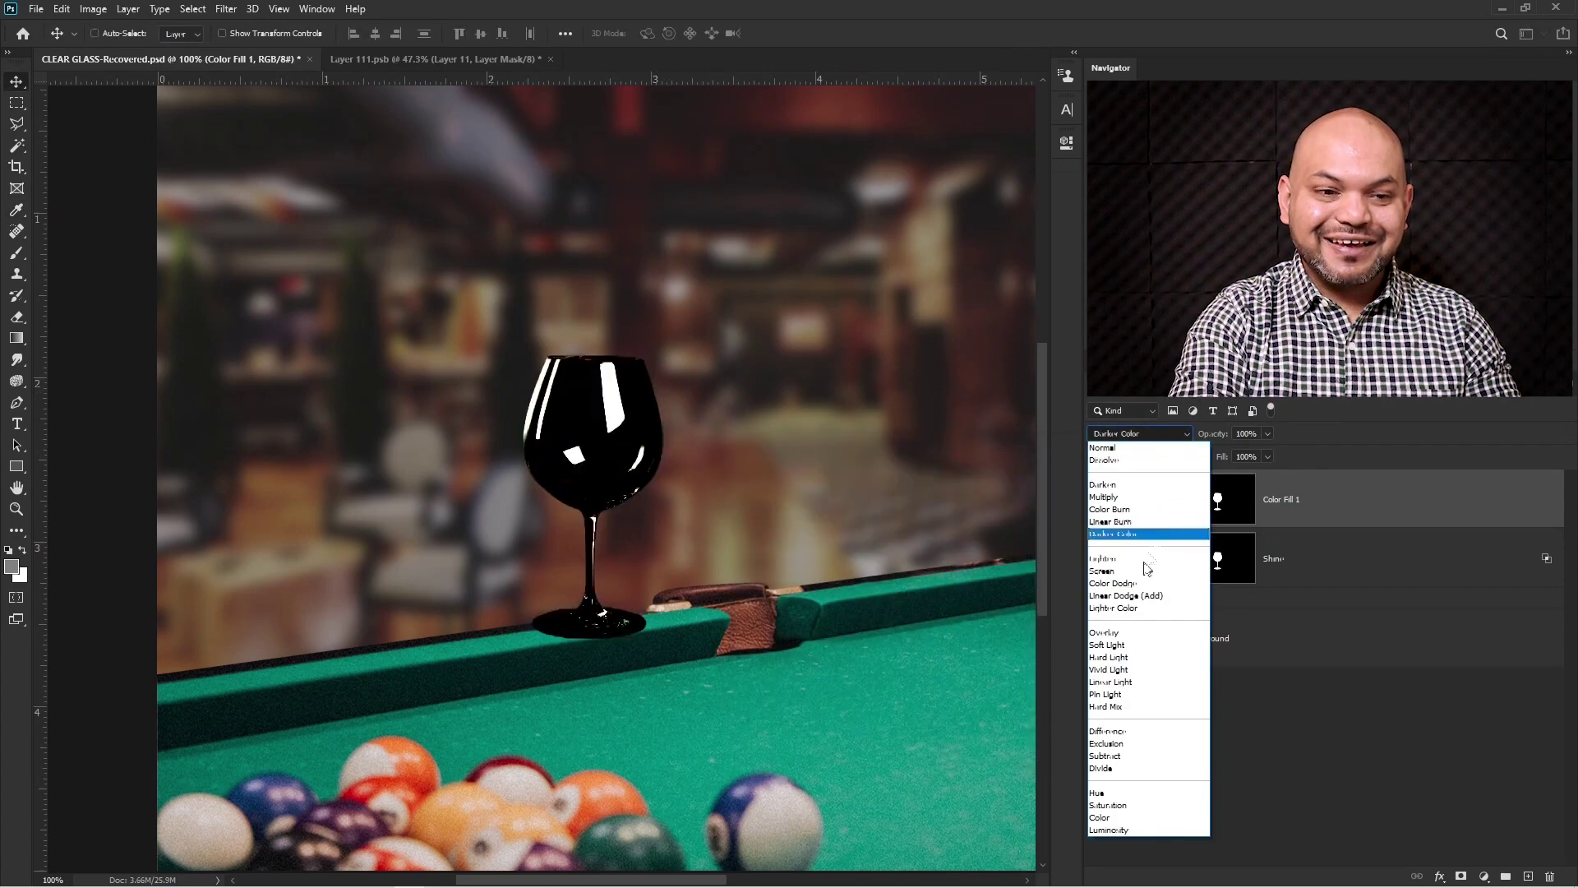
{"action": "left_click", "coordinate": [1123, 817]}
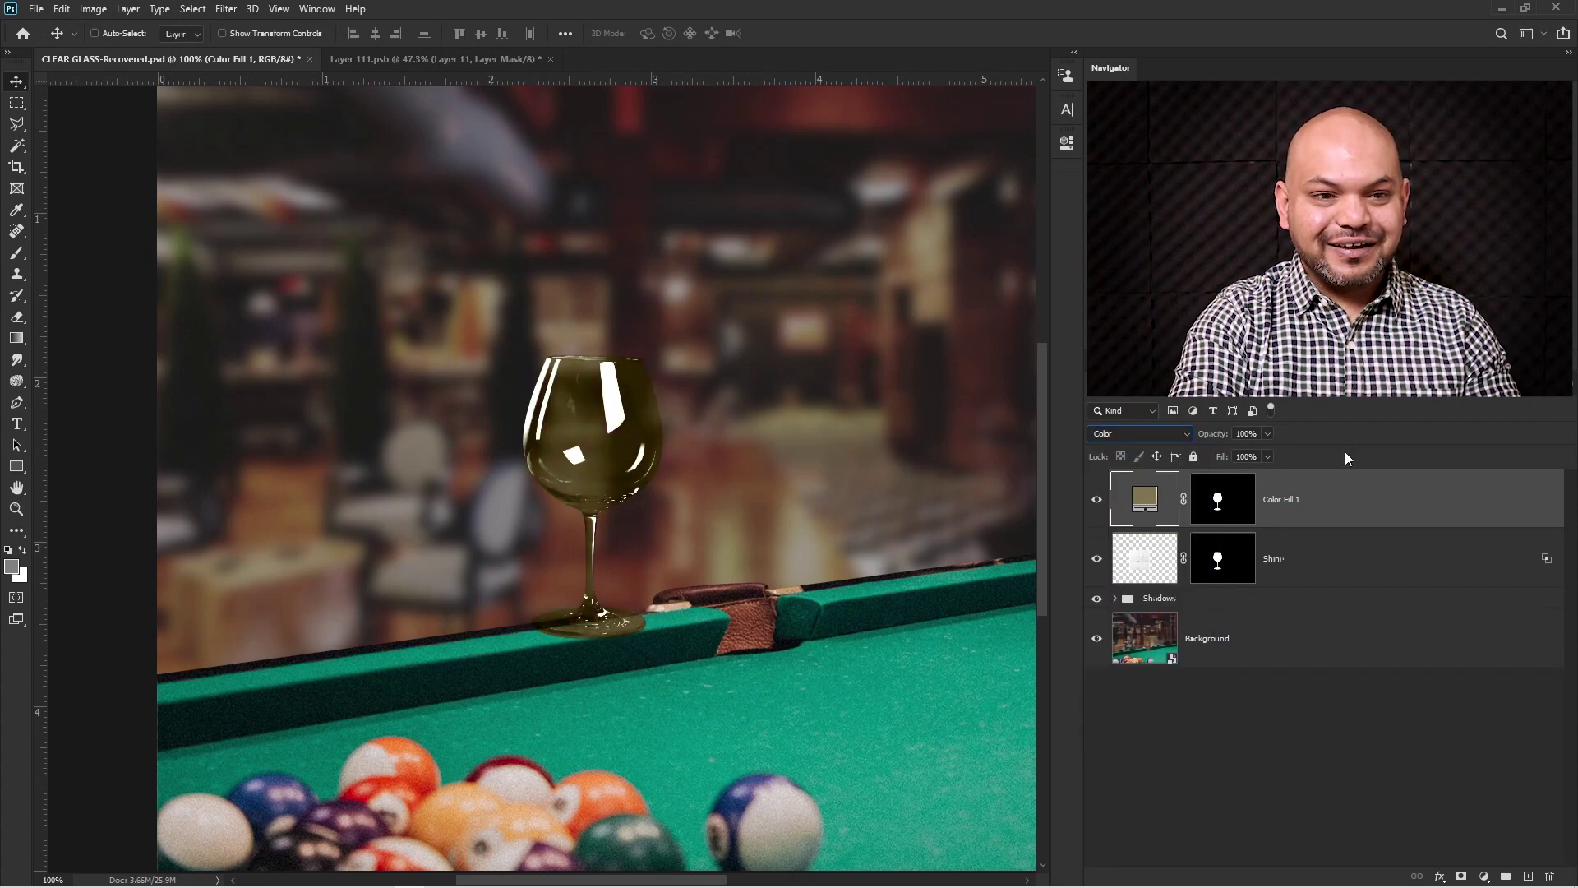
{"action": "left_click_drag", "start_coordinate": [1265, 445], "coordinate": [1209, 457]}
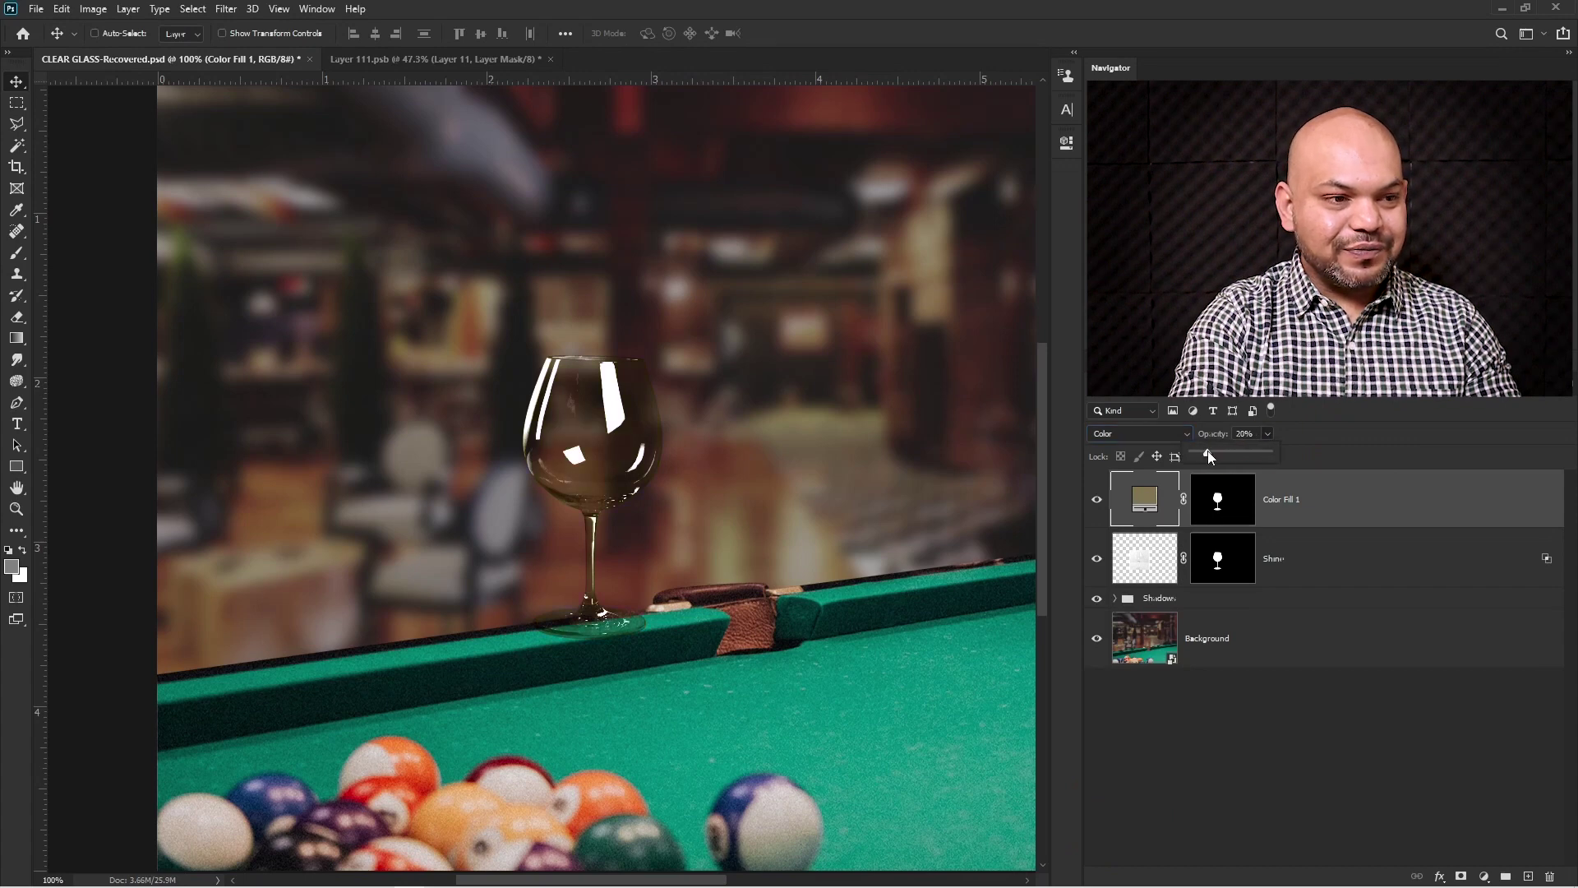
{"action": "left_click", "coordinate": [1330, 417]}
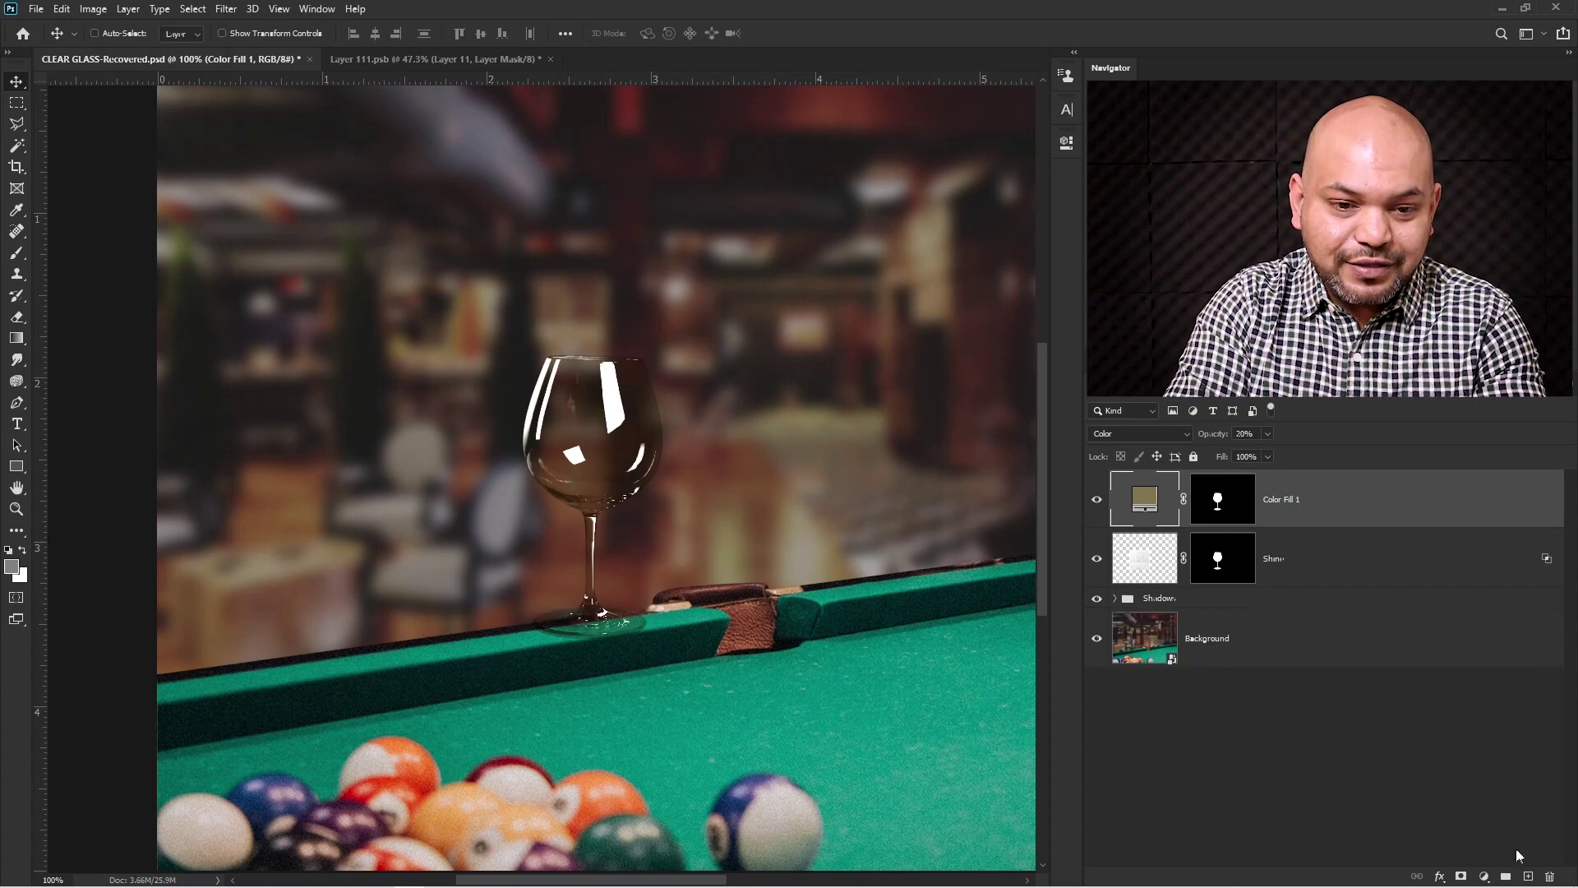
Step: On a new top layer, paint one black dab on the table with a soft 161 px brush at 0% hardness
{"action": "left_click", "coordinate": [1529, 877]}
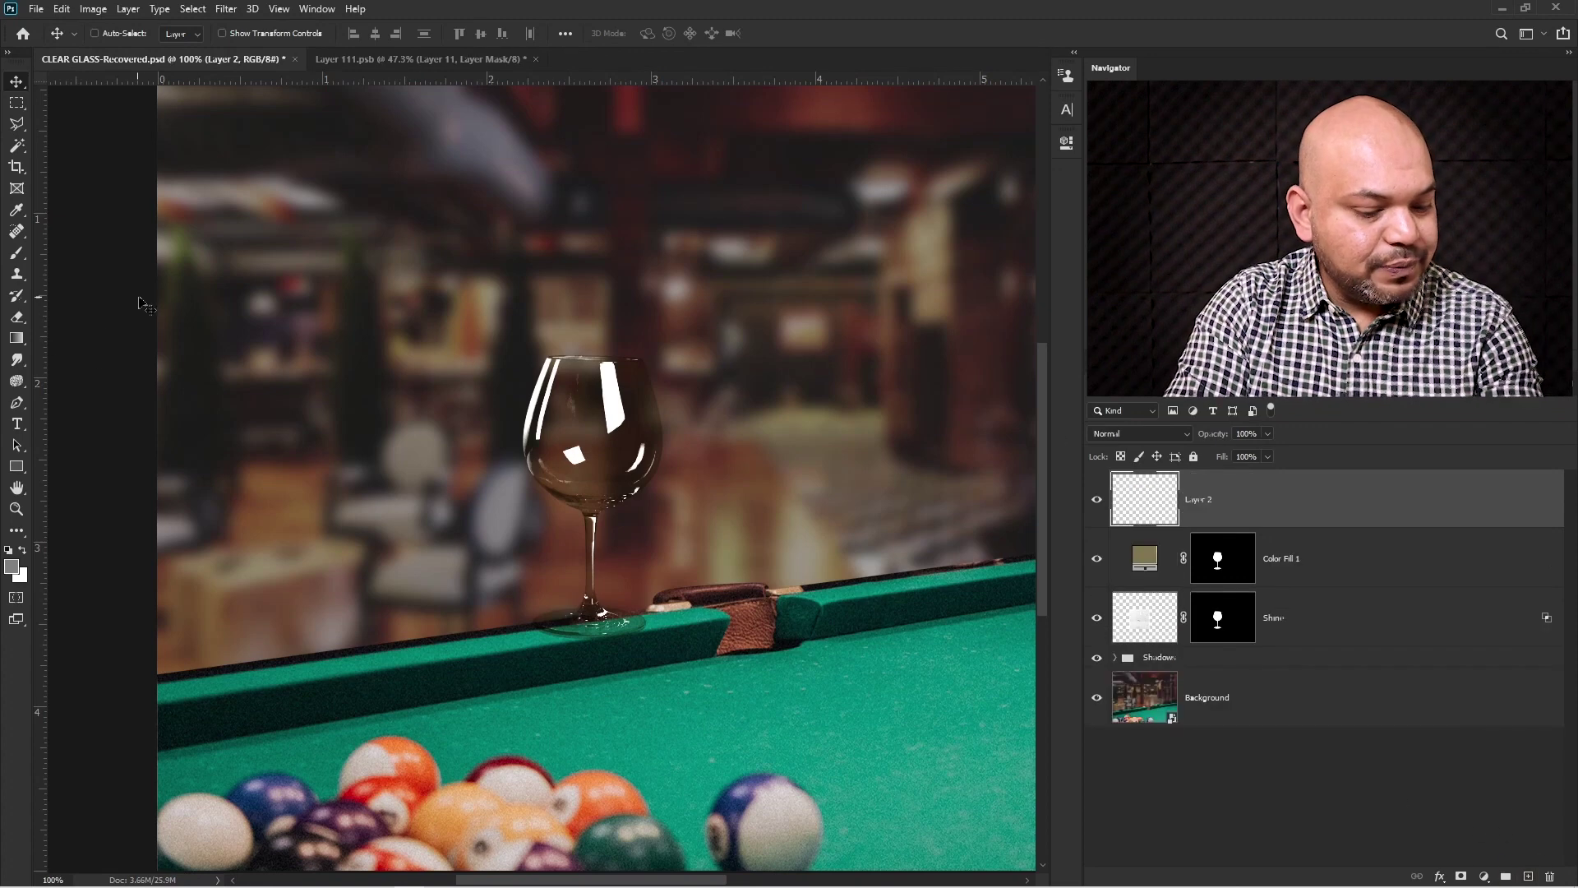
{"action": "key", "text": "b"}
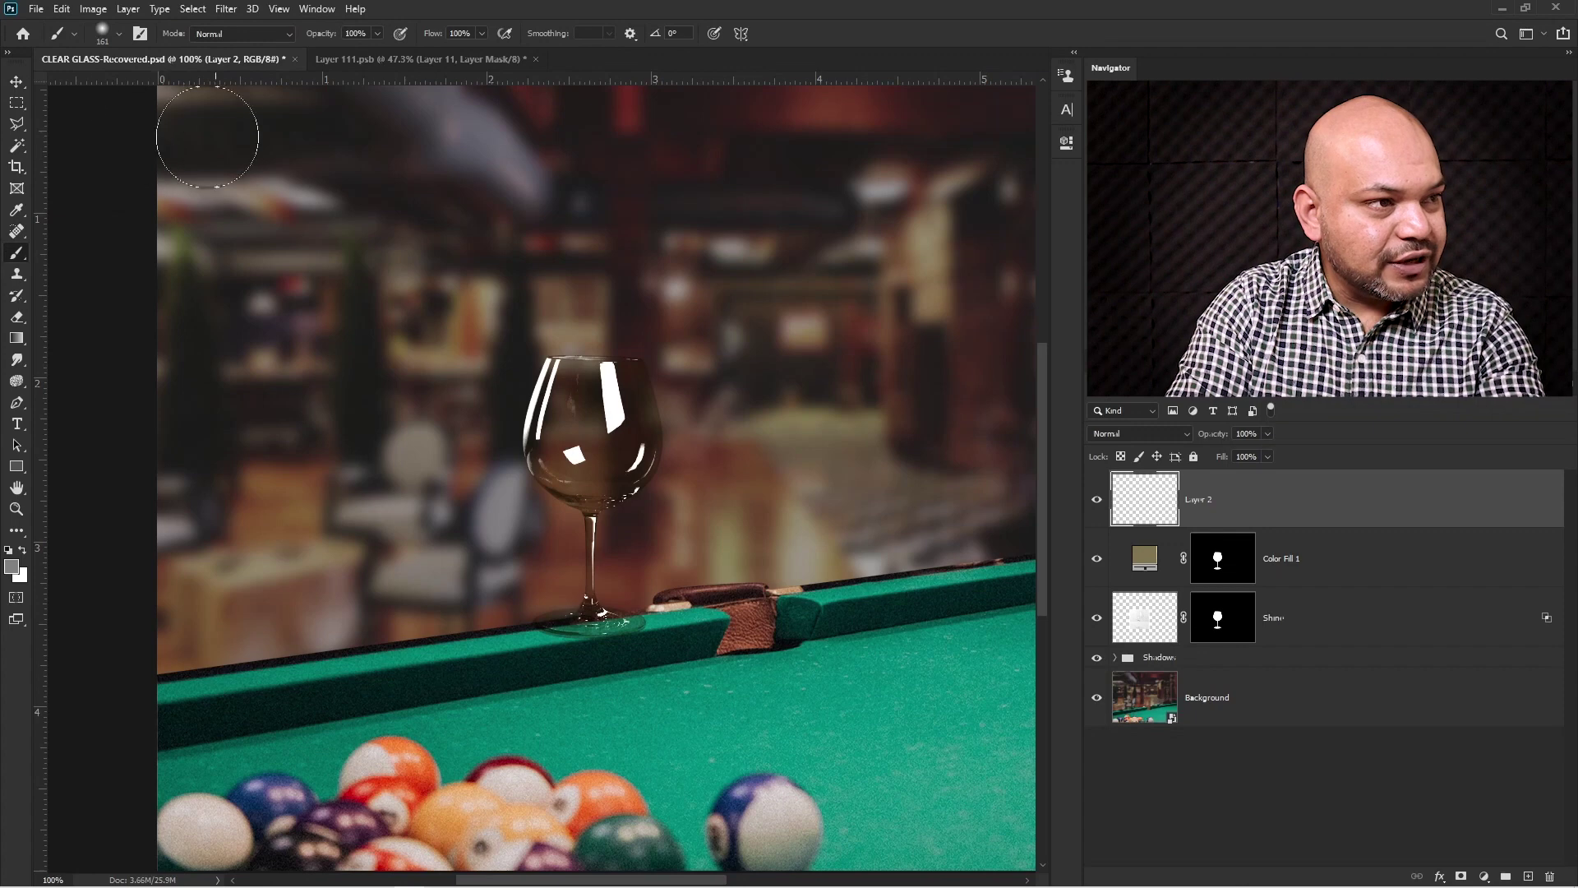
{"action": "left_click", "coordinate": [117, 34]}
{"action": "left_click_drag", "start_coordinate": [94, 125], "coordinate": [57, 127]}
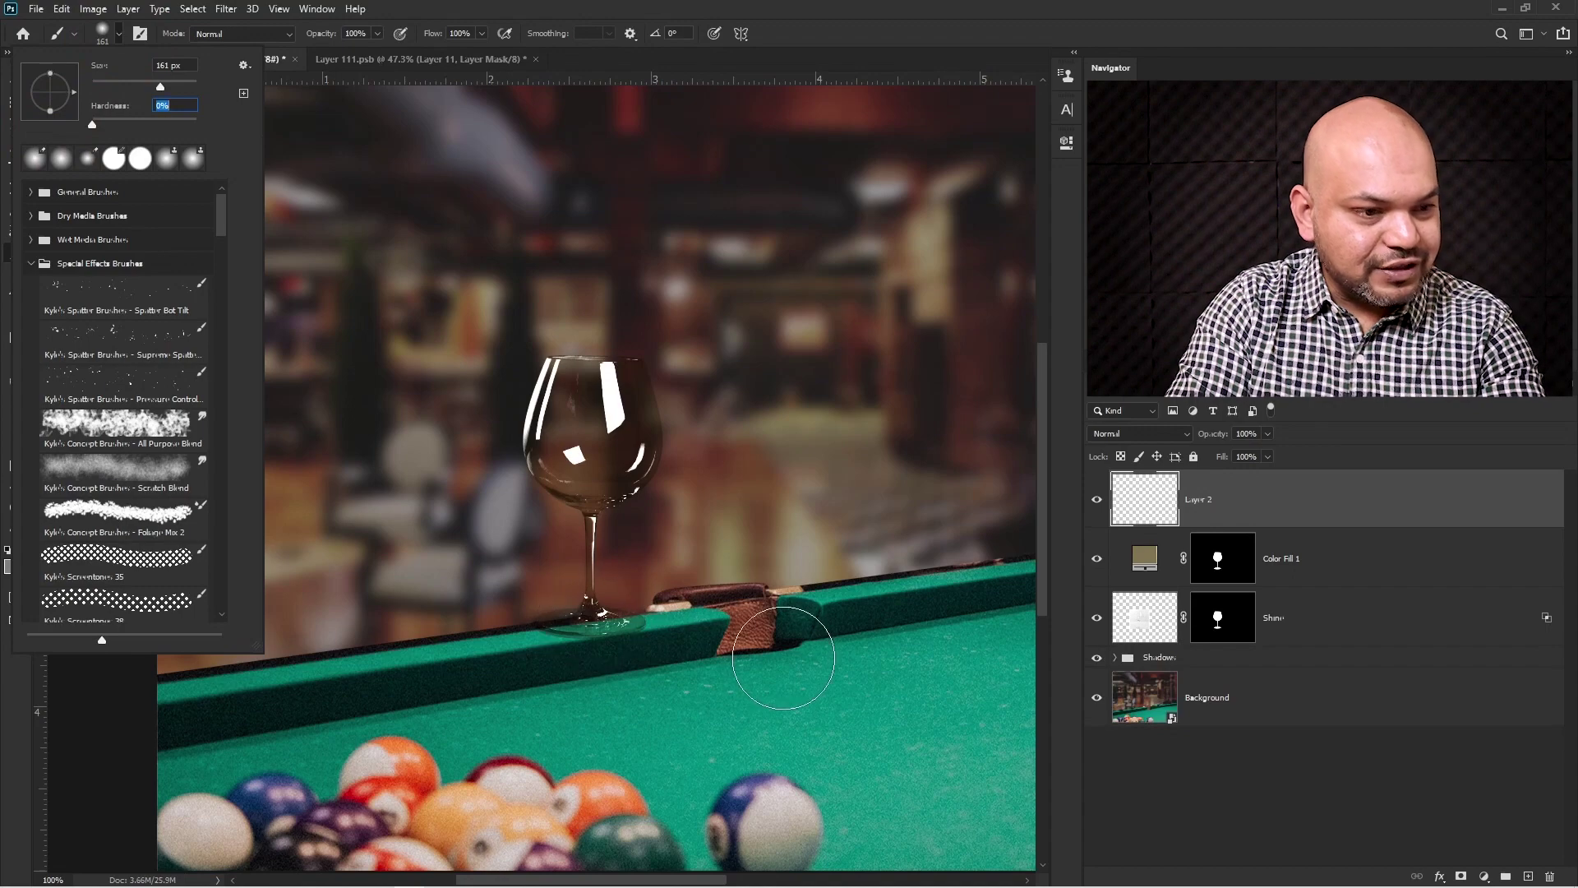
{"action": "left_click", "coordinate": [11, 567]}
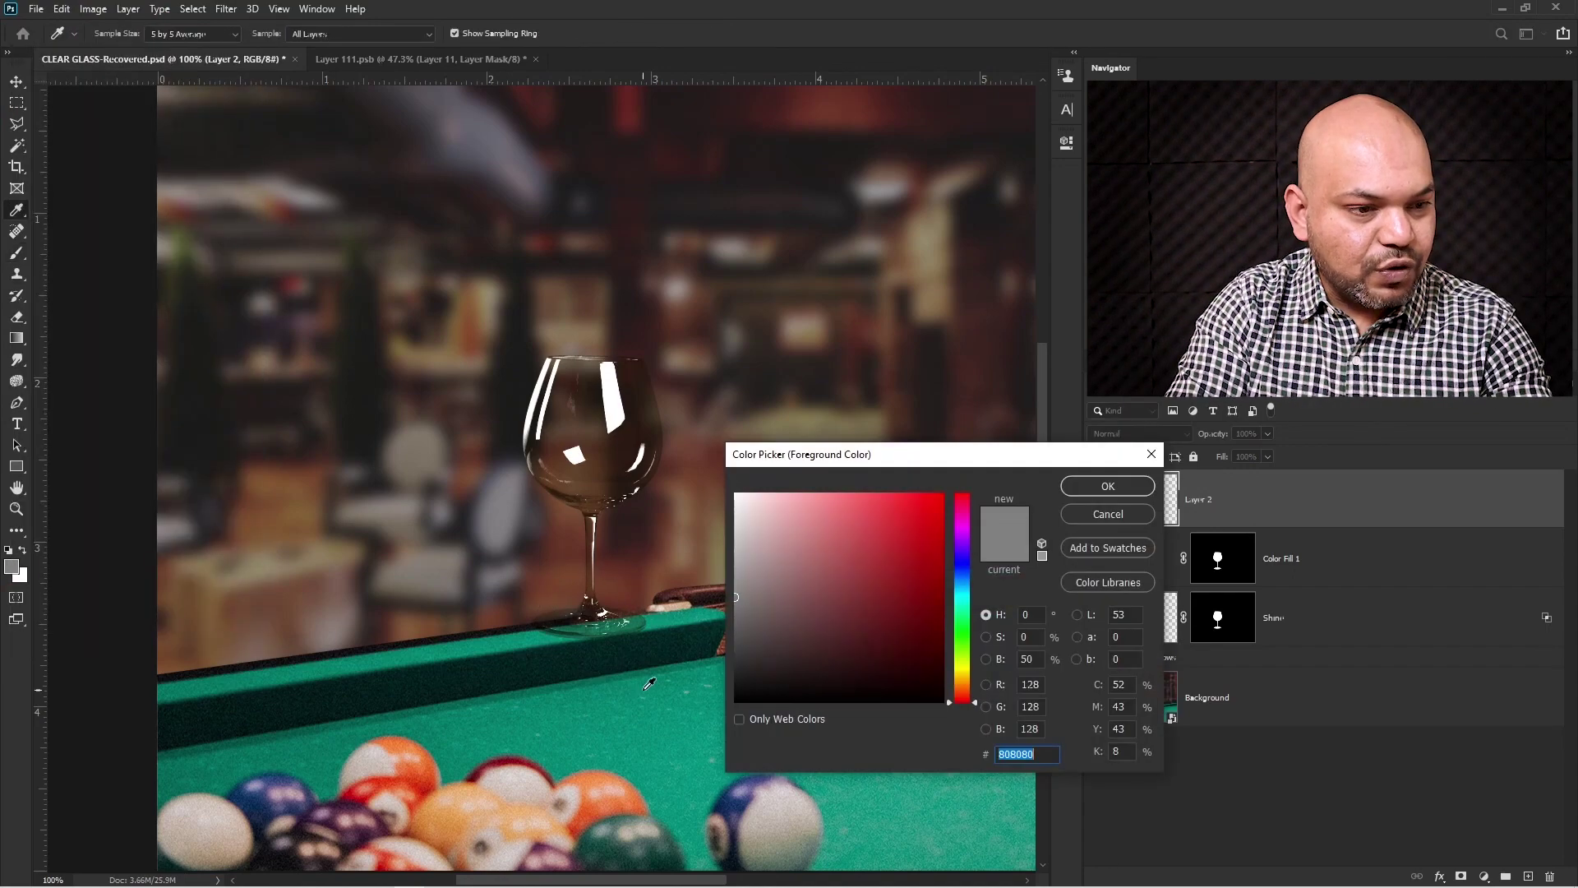
{"action": "left_click", "coordinate": [1081, 487]}
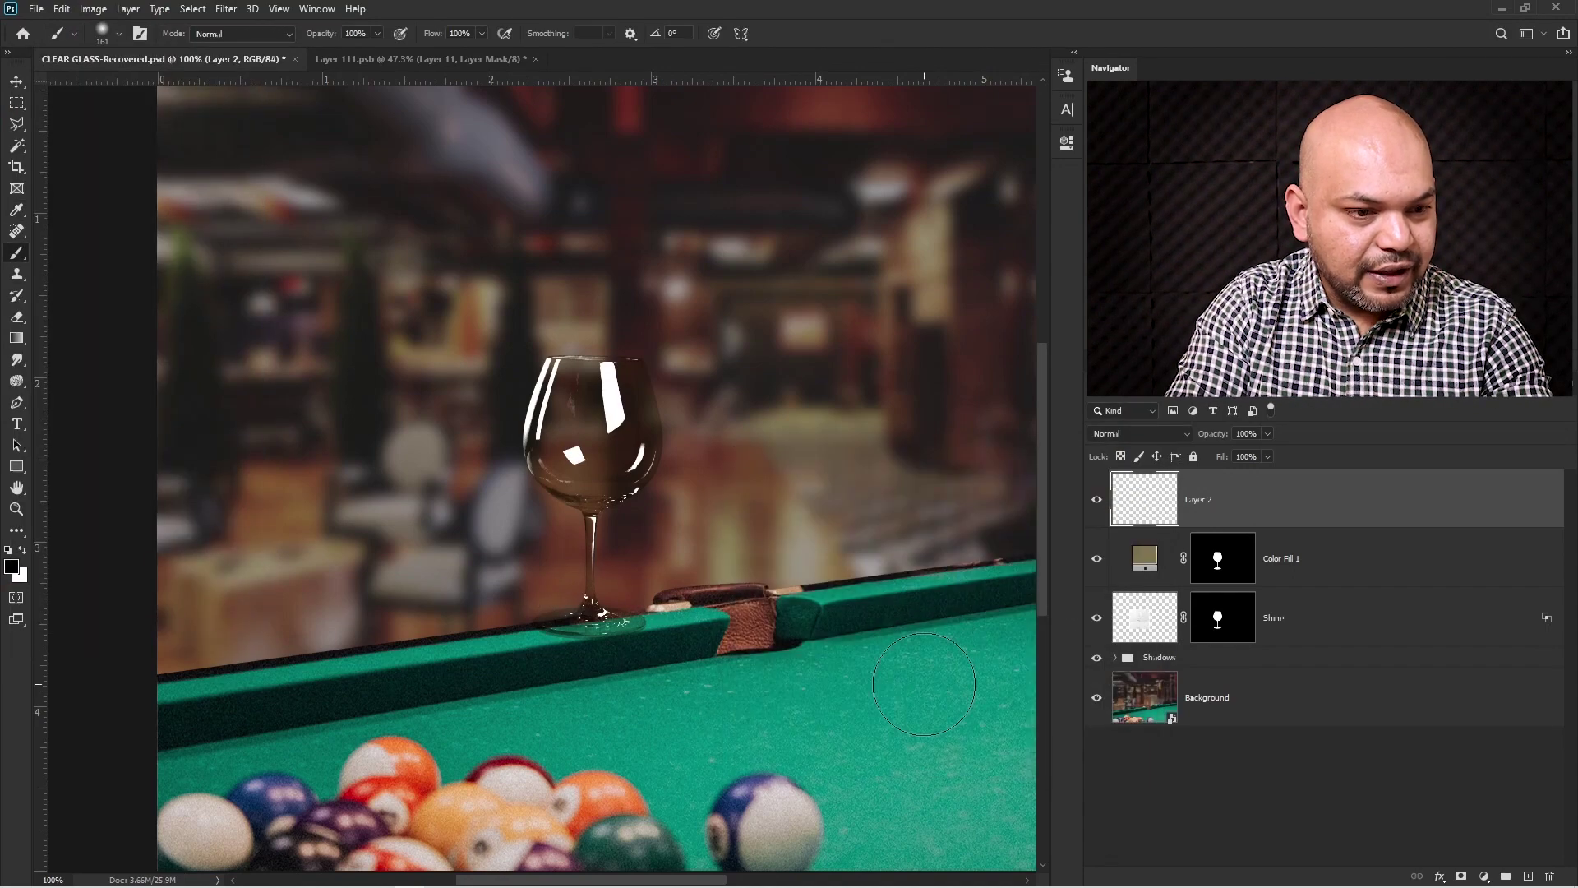
{"action": "left_click", "coordinate": [924, 684]}
Step: Move the black dab onto the glass's base and place its layer between the Shadows group and the Background
{"action": "key", "text": "v"}
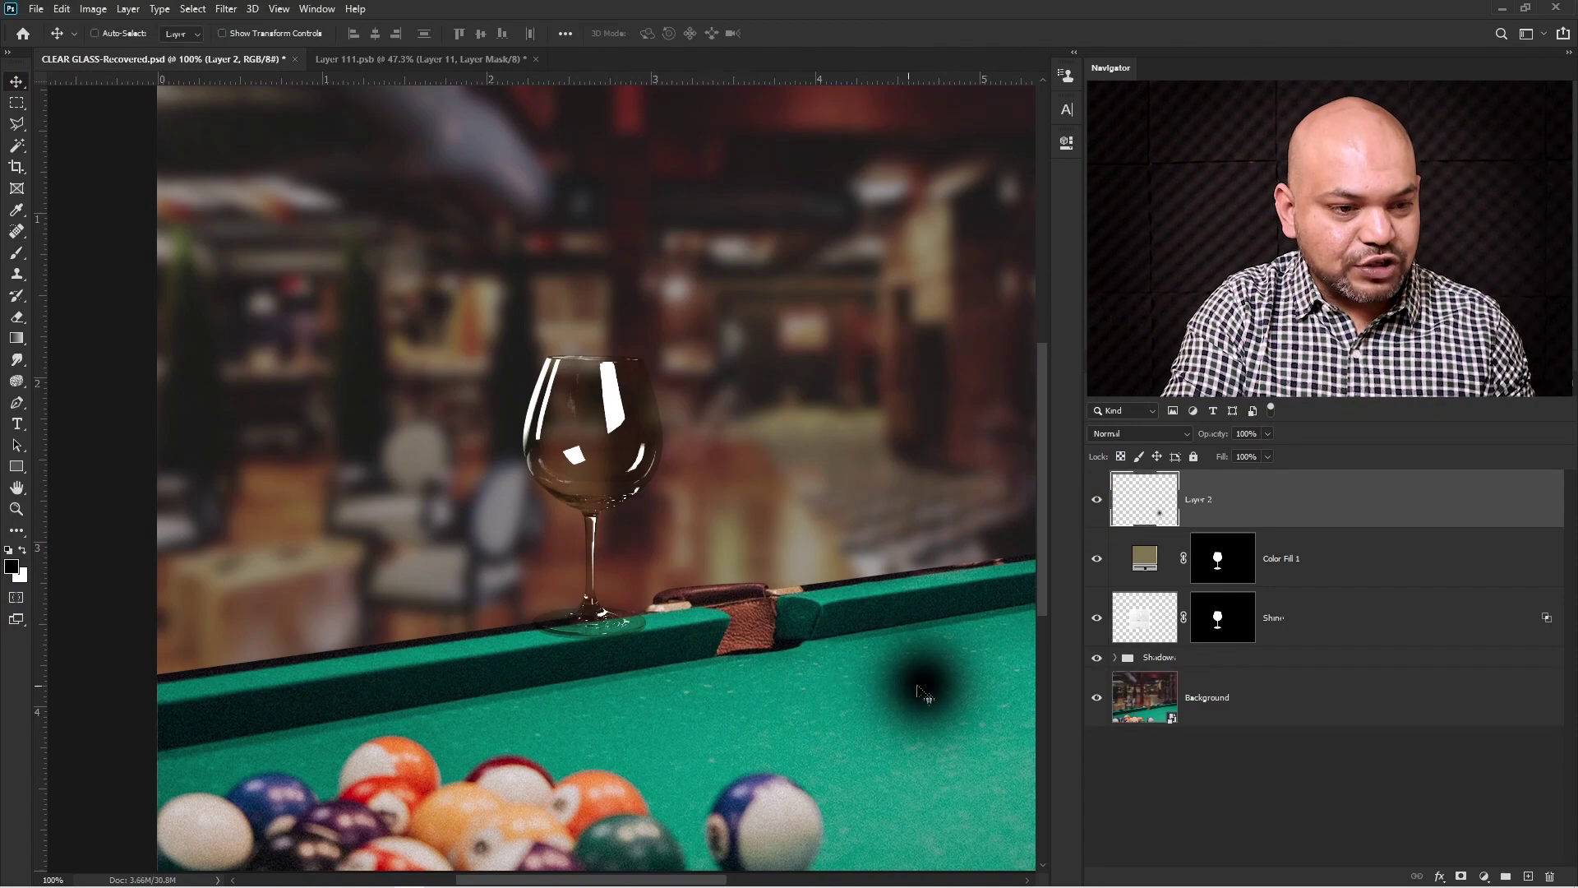
{"action": "mouse_move", "coordinate": [941, 709]}
{"action": "left_mouse_down"}
{"action": "mouse_move", "coordinate": [917, 674]}
{"action": "mouse_move", "coordinate": [609, 639]}
{"action": "left_mouse_up"}
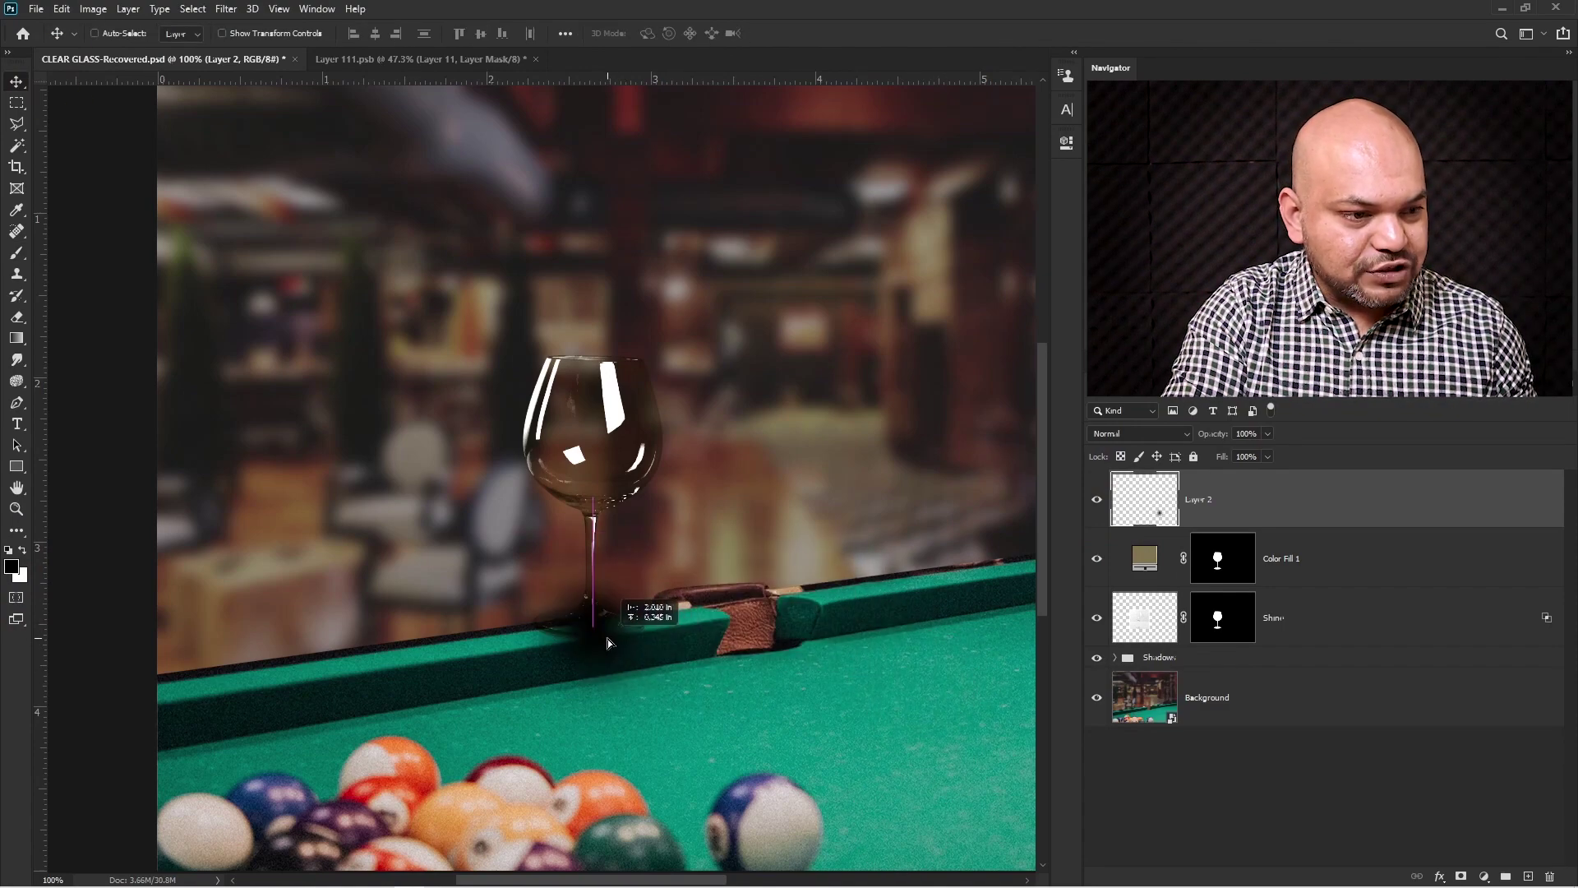
{"action": "left_click_drag", "start_coordinate": [1145, 505], "coordinate": [1164, 670]}
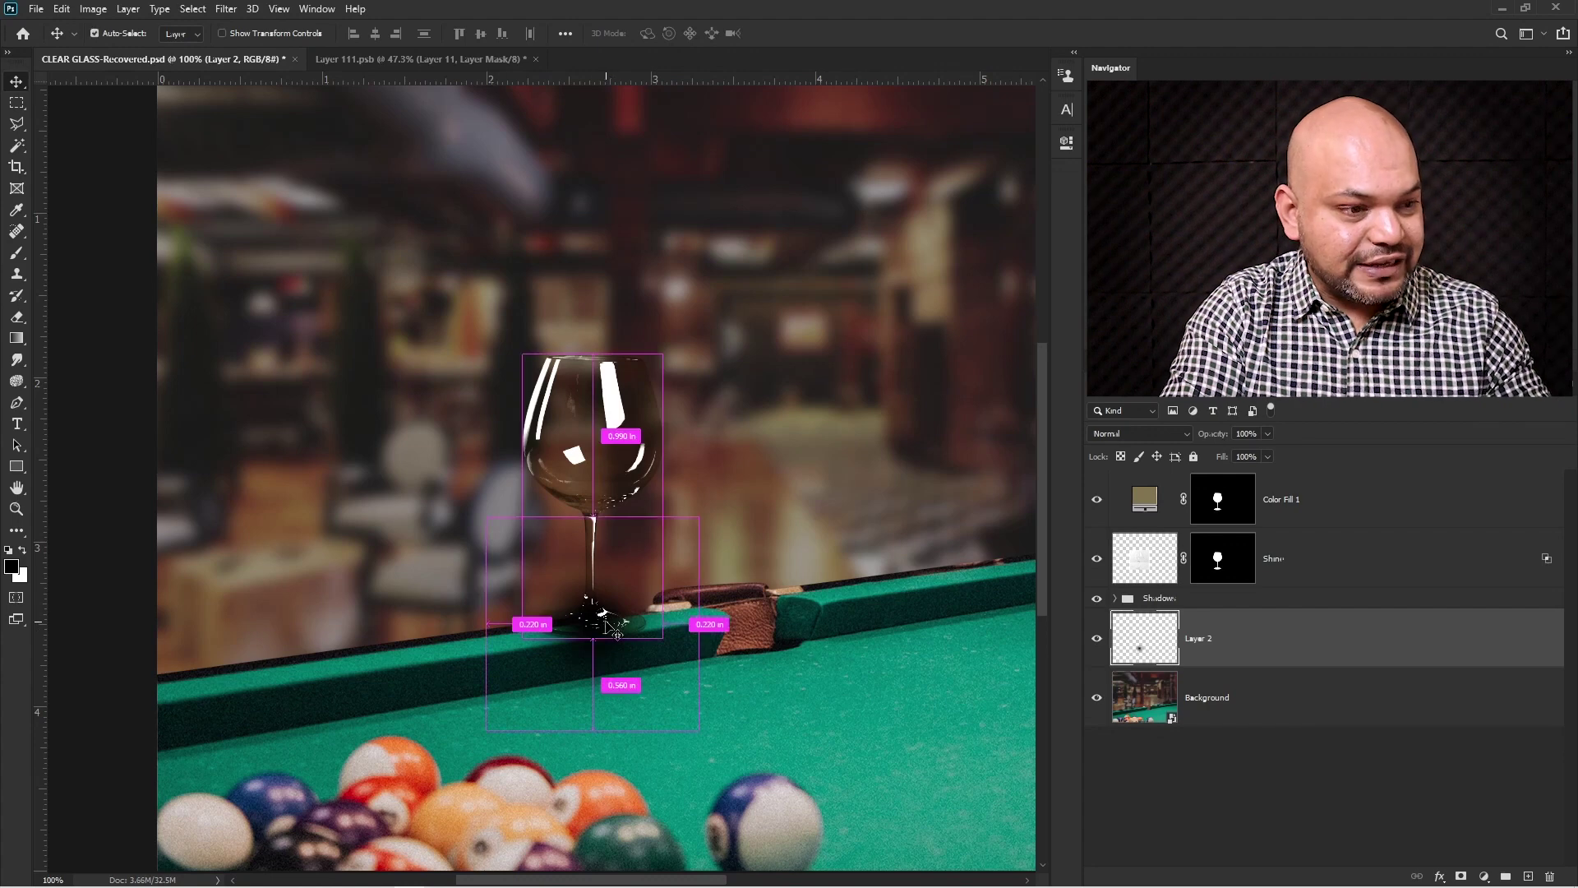
Step: Transform the black dab into a flat, narrow contact shadow beneath the glass's base
{"action": "key", "text": "ctrl+t"}
{"action": "left_click_drag", "start_coordinate": [598, 519], "coordinate": [617, 634]}
{"action": "left_click_drag", "start_coordinate": [738, 618], "coordinate": [738, 597]}
{"action": "left_click_drag", "start_coordinate": [644, 633], "coordinate": [596, 632]}
{"action": "key", "text": "Return"}
Step: Set the contact shadow layer to Multiply and shift the shadow slightly left under the glass's base
{"action": "scroll", "coordinate": [628, 643], "scroll_direction": "up", "scroll_amount": 2}
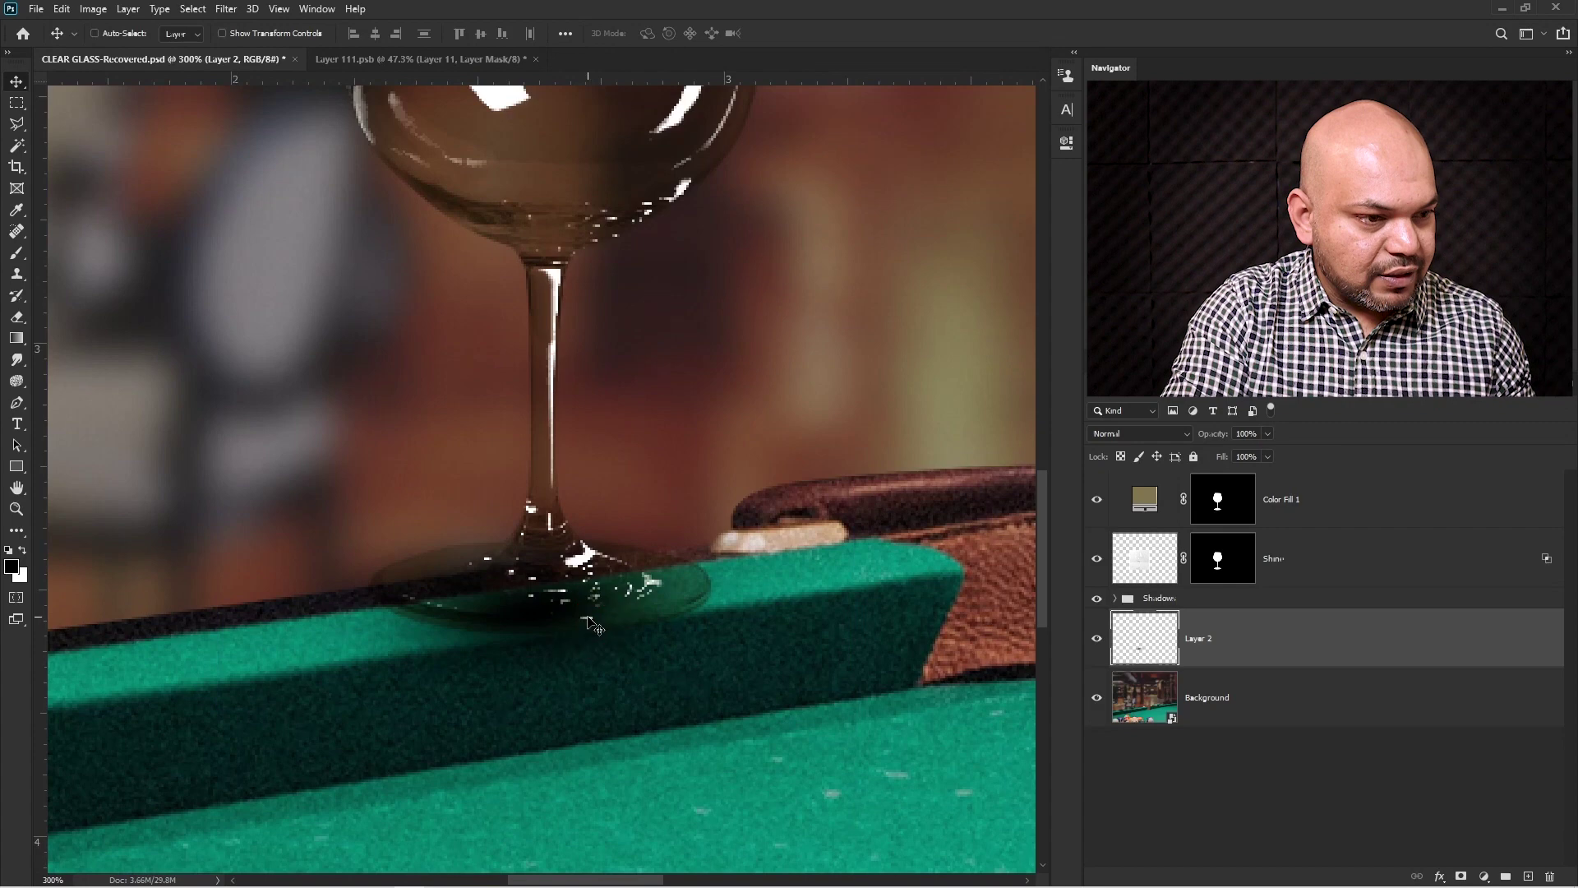
{"action": "left_click", "coordinate": [1134, 433]}
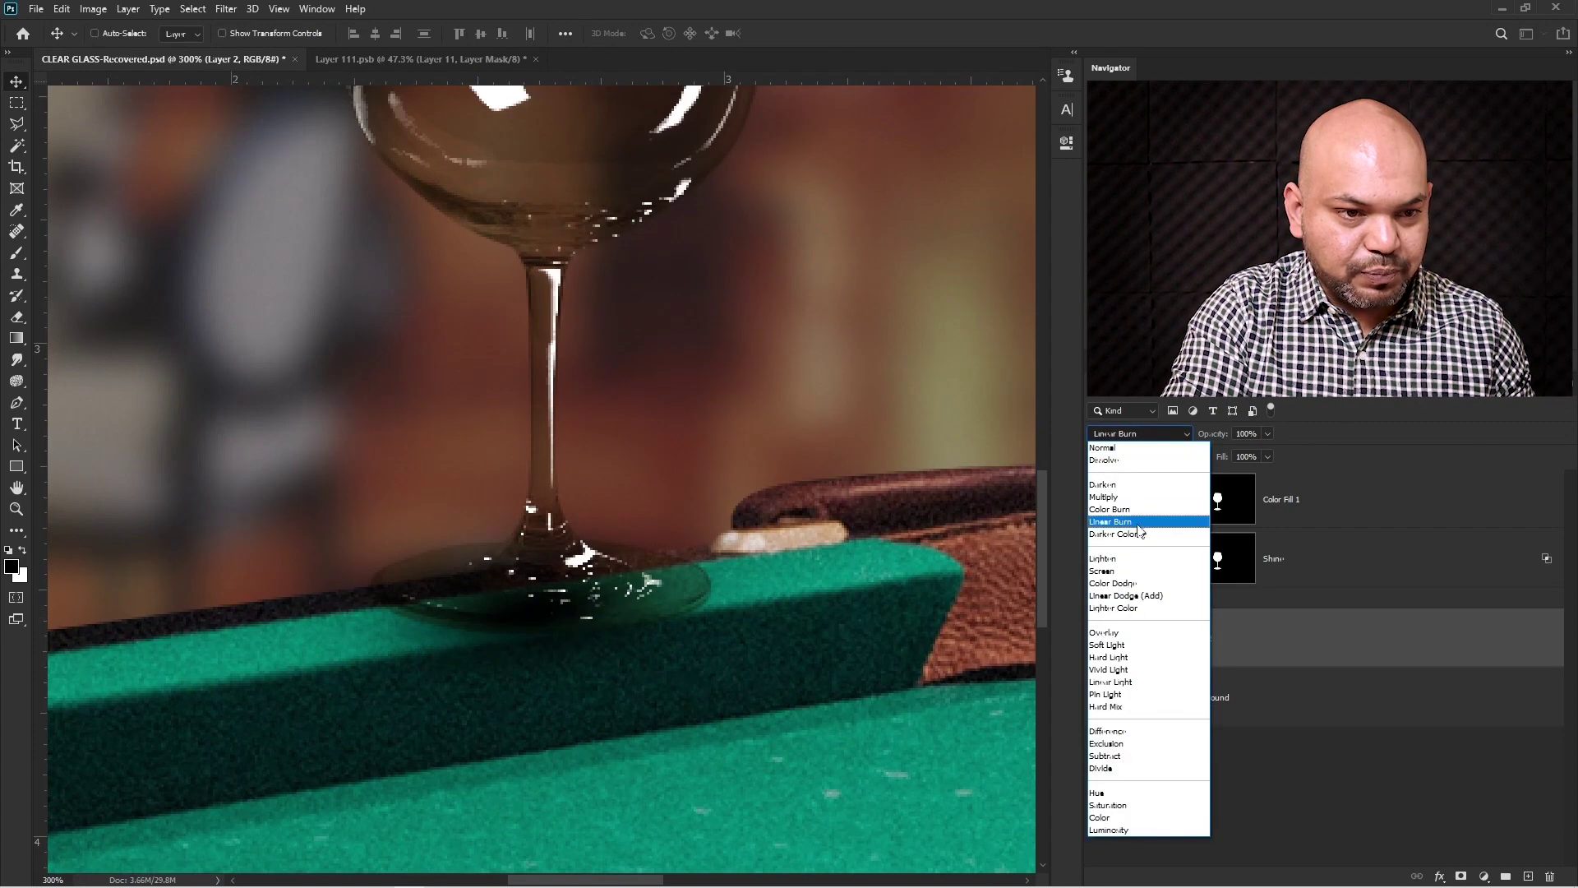
{"action": "left_click", "coordinate": [1133, 498]}
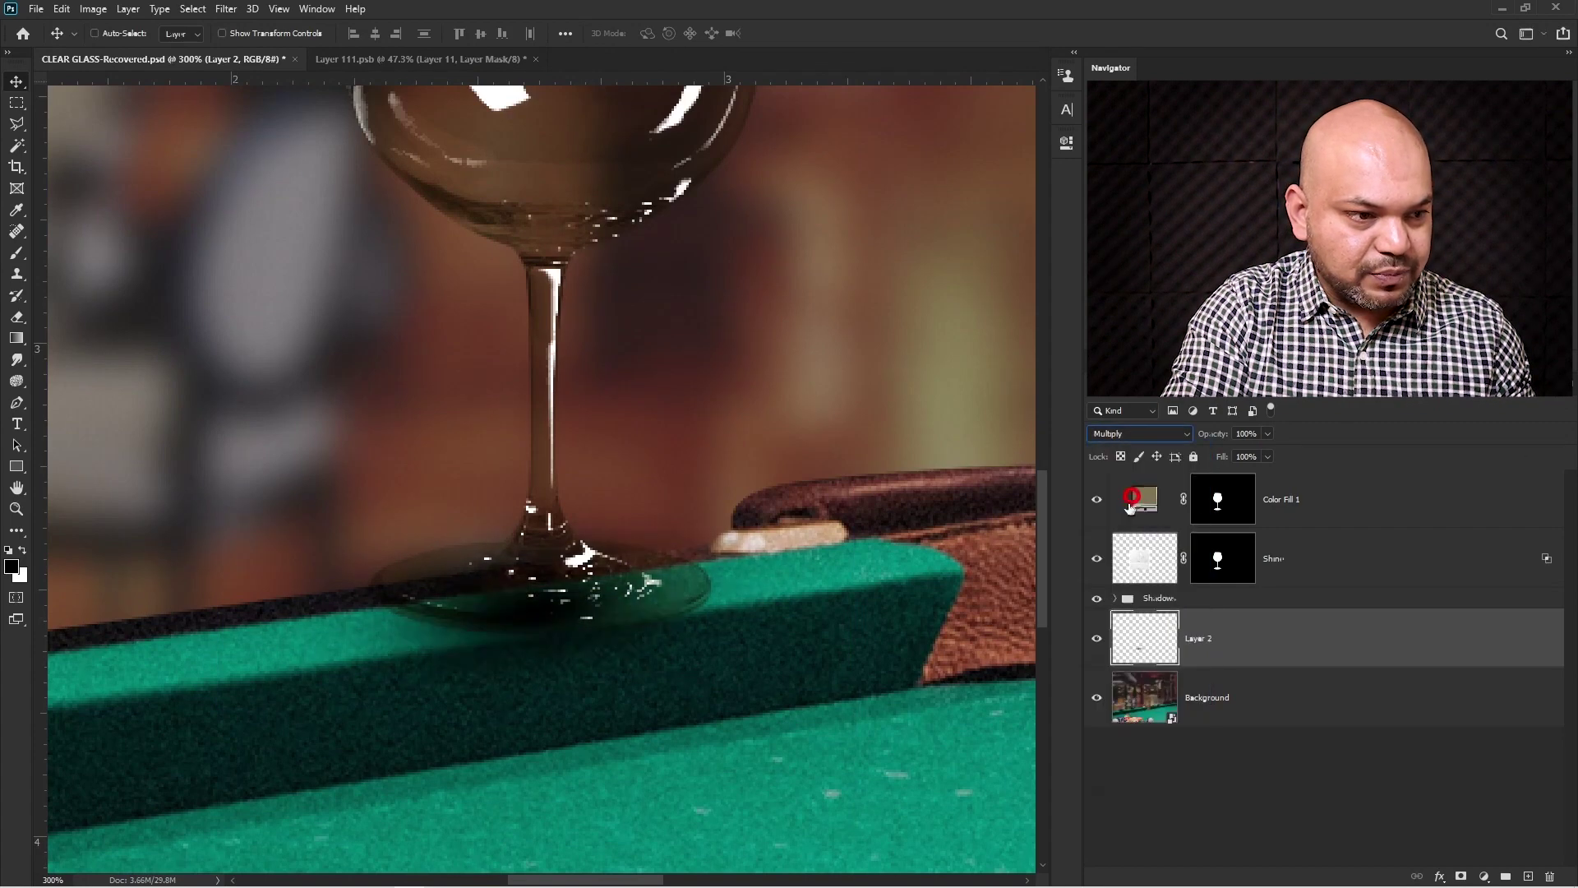
{"action": "left_click_drag", "start_coordinate": [582, 621], "coordinate": [539, 615]}
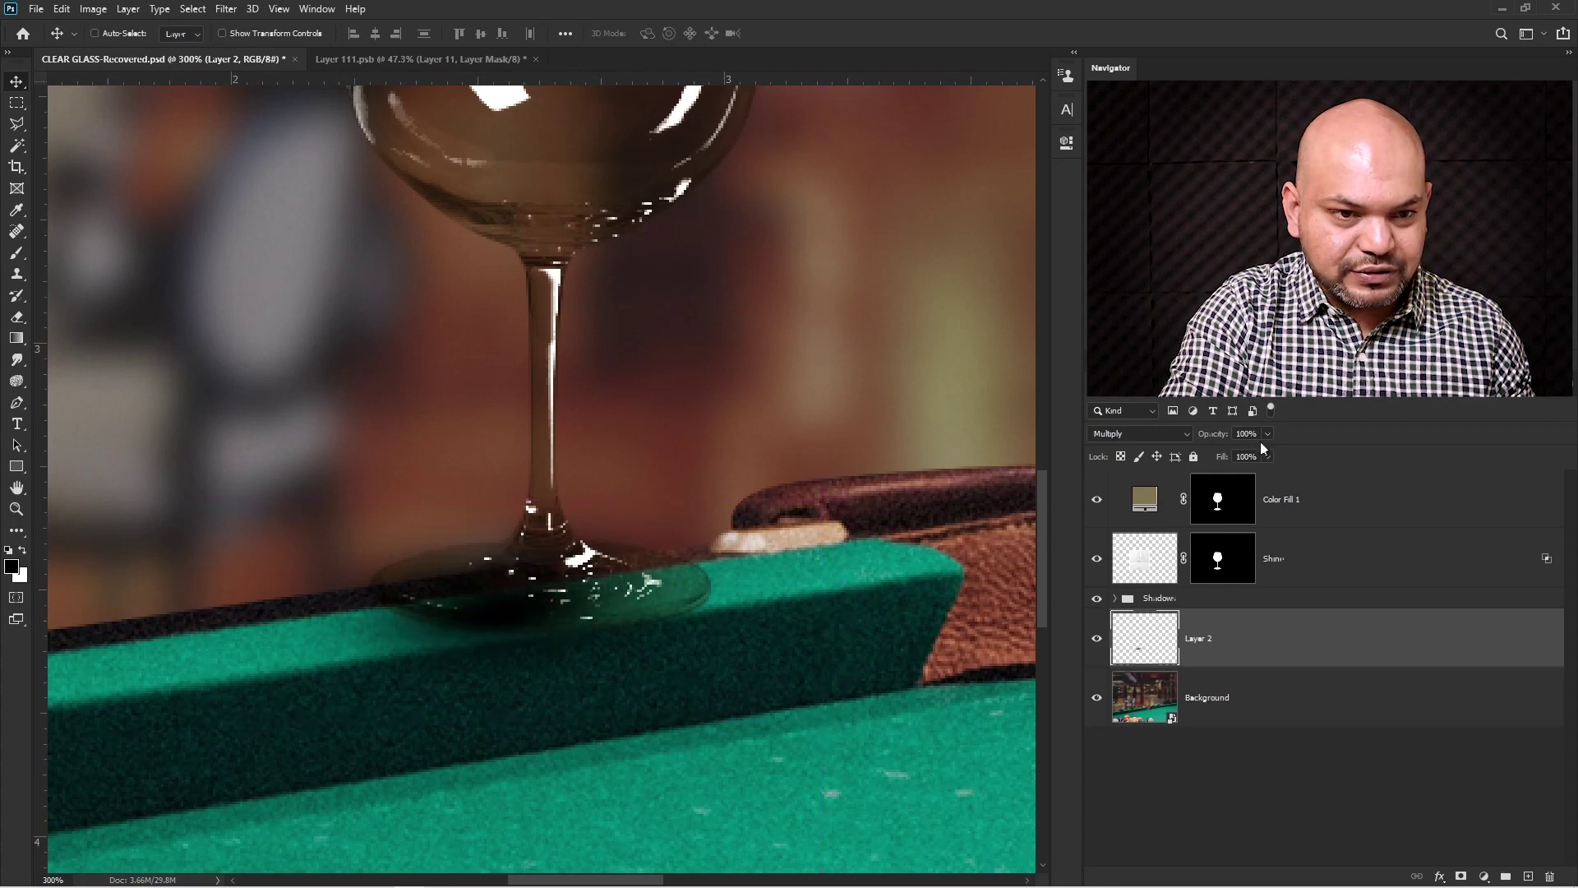
Step: Lower the contact shadow layer's opacity to 49%
{"action": "left_click_drag", "start_coordinate": [1244, 460], "coordinate": [1227, 456]}
{"action": "key", "text": "ctrl+0"}
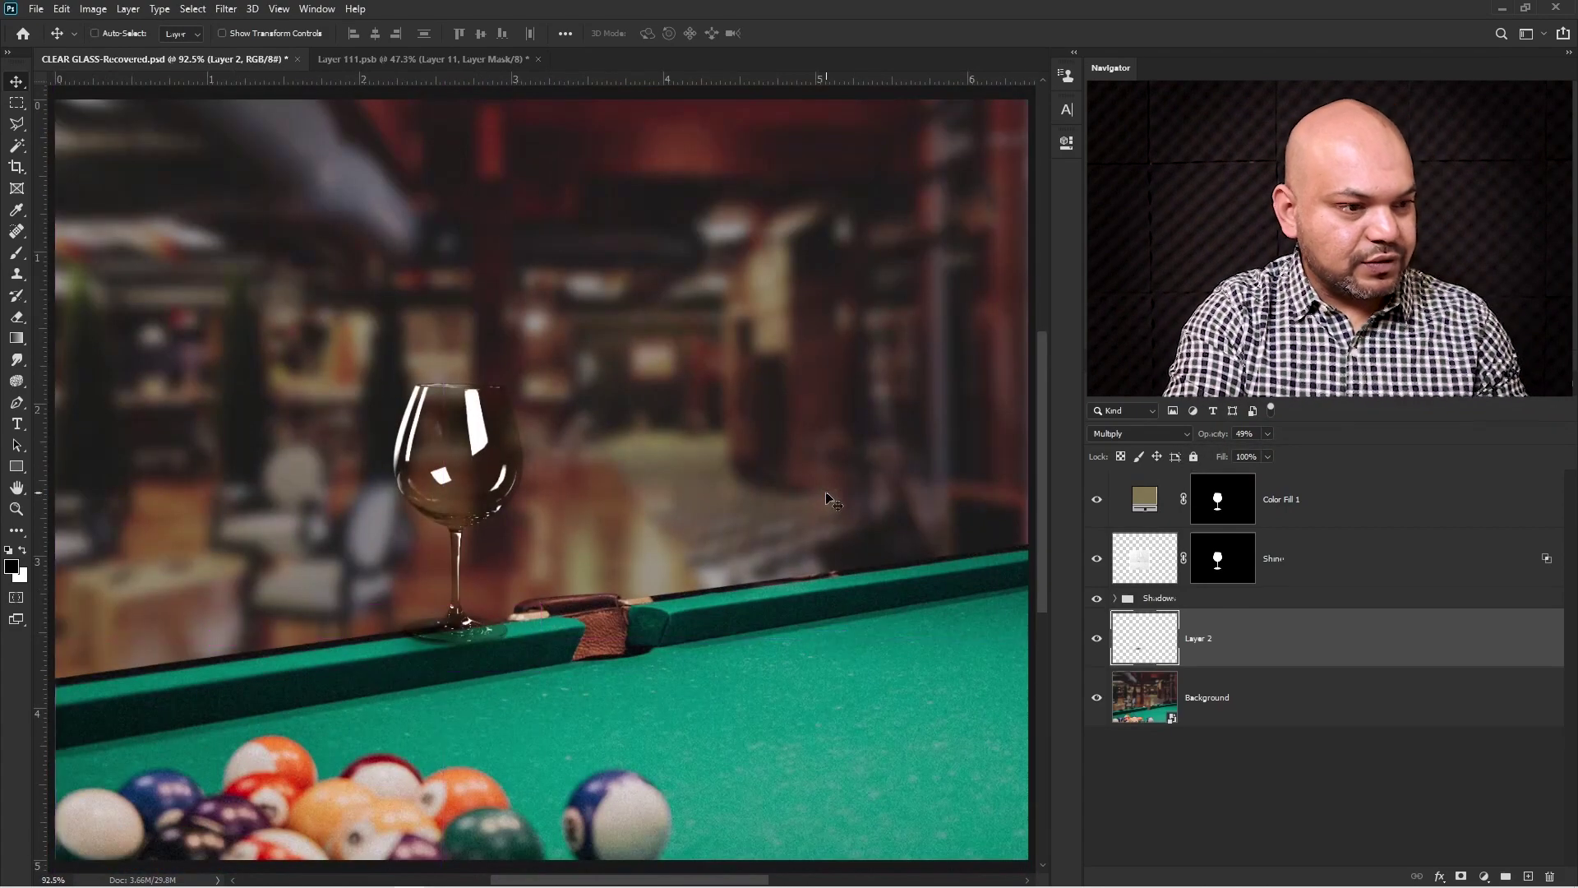
{"action": "scroll", "coordinate": [658, 575], "scroll_direction": "down", "scroll_amount": 1}
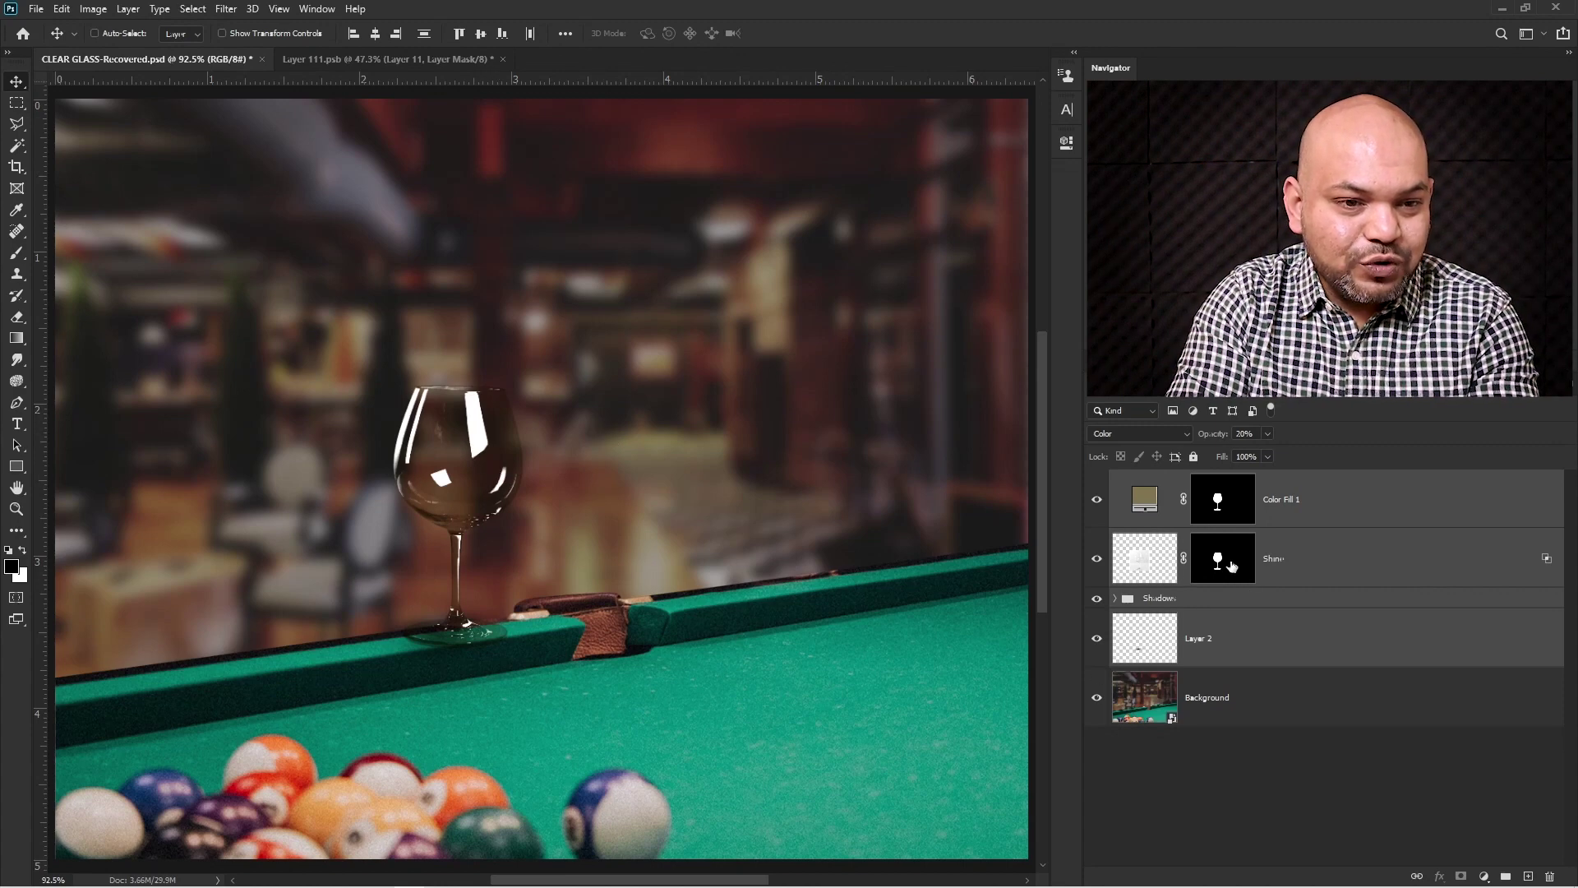
Step: Reduce the Shine layer's opacity to 75%
{"action": "left_click", "coordinate": [1284, 561]}
{"action": "left_click", "coordinate": [1268, 433]}
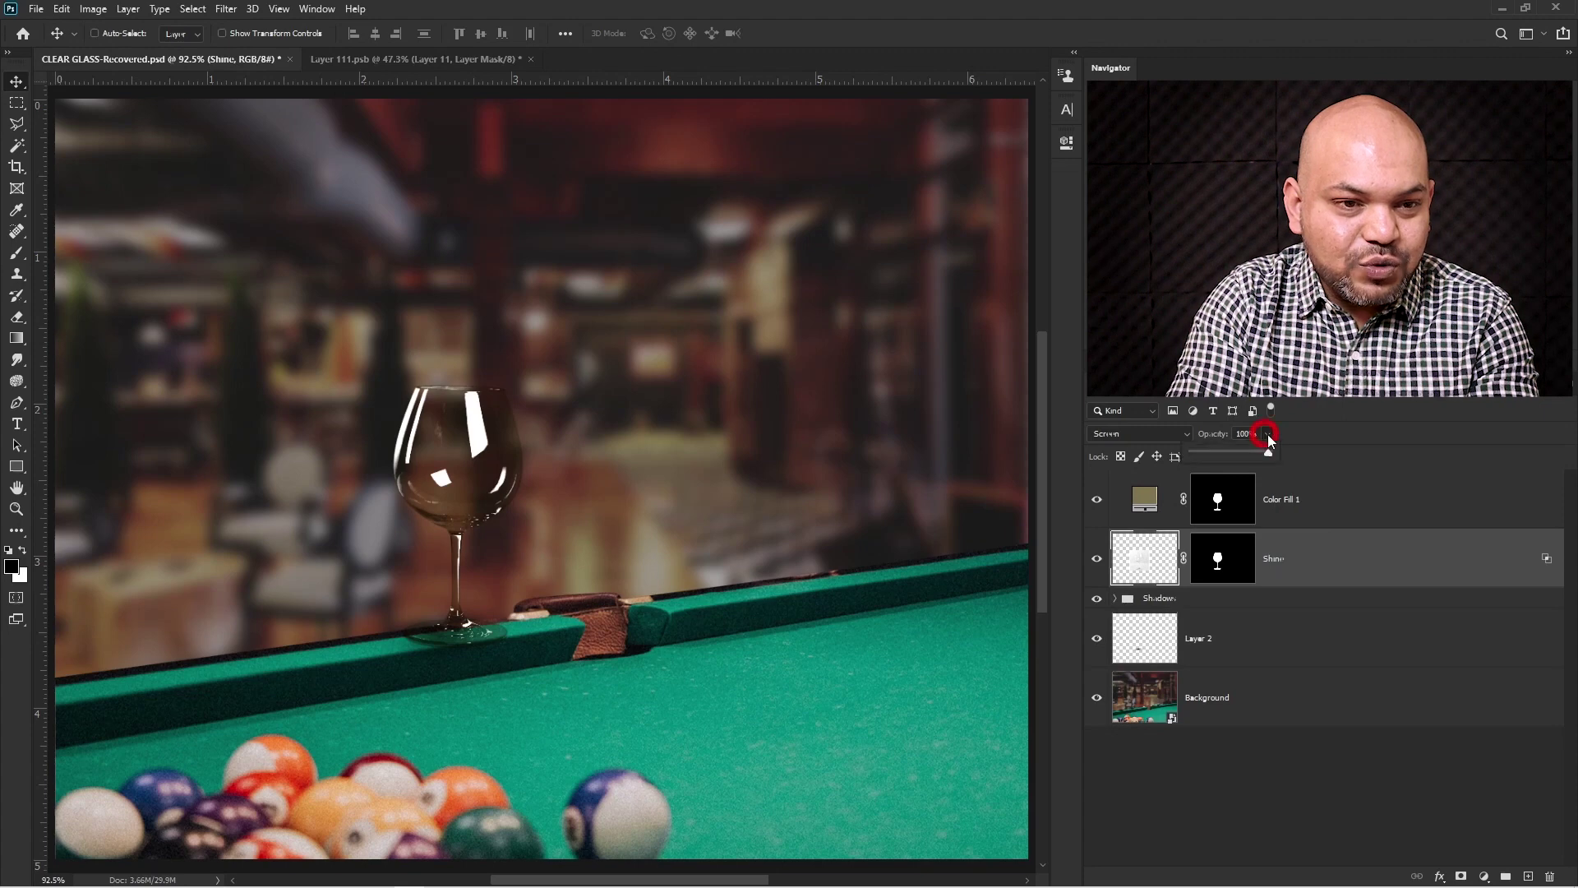
{"action": "left_click_drag", "start_coordinate": [1258, 453], "coordinate": [1247, 454]}
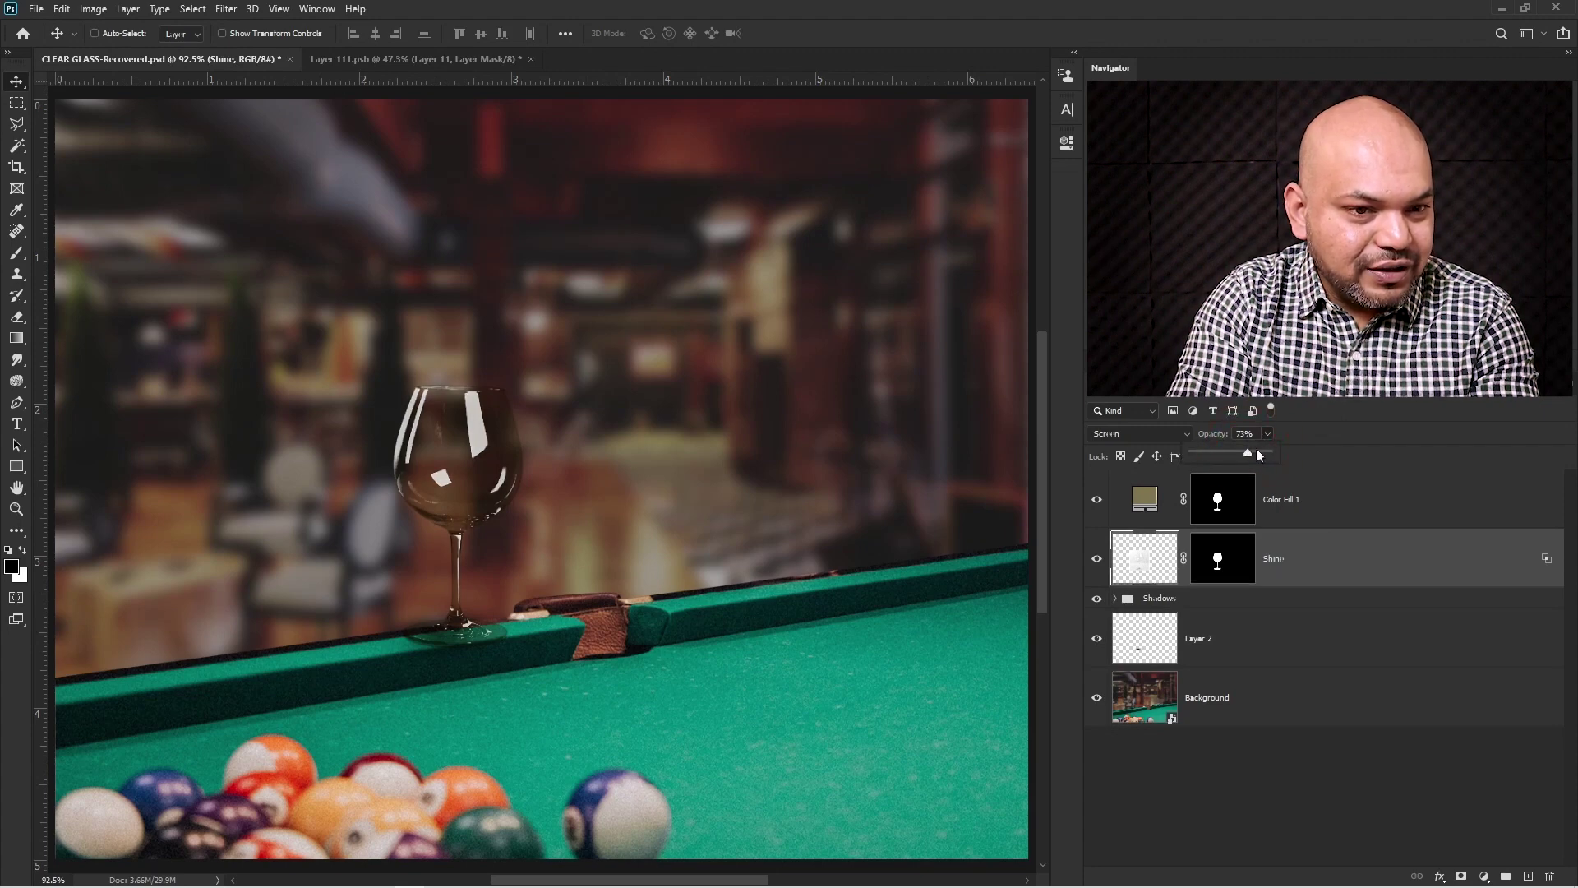
{"action": "left_click", "coordinate": [1246, 432]}
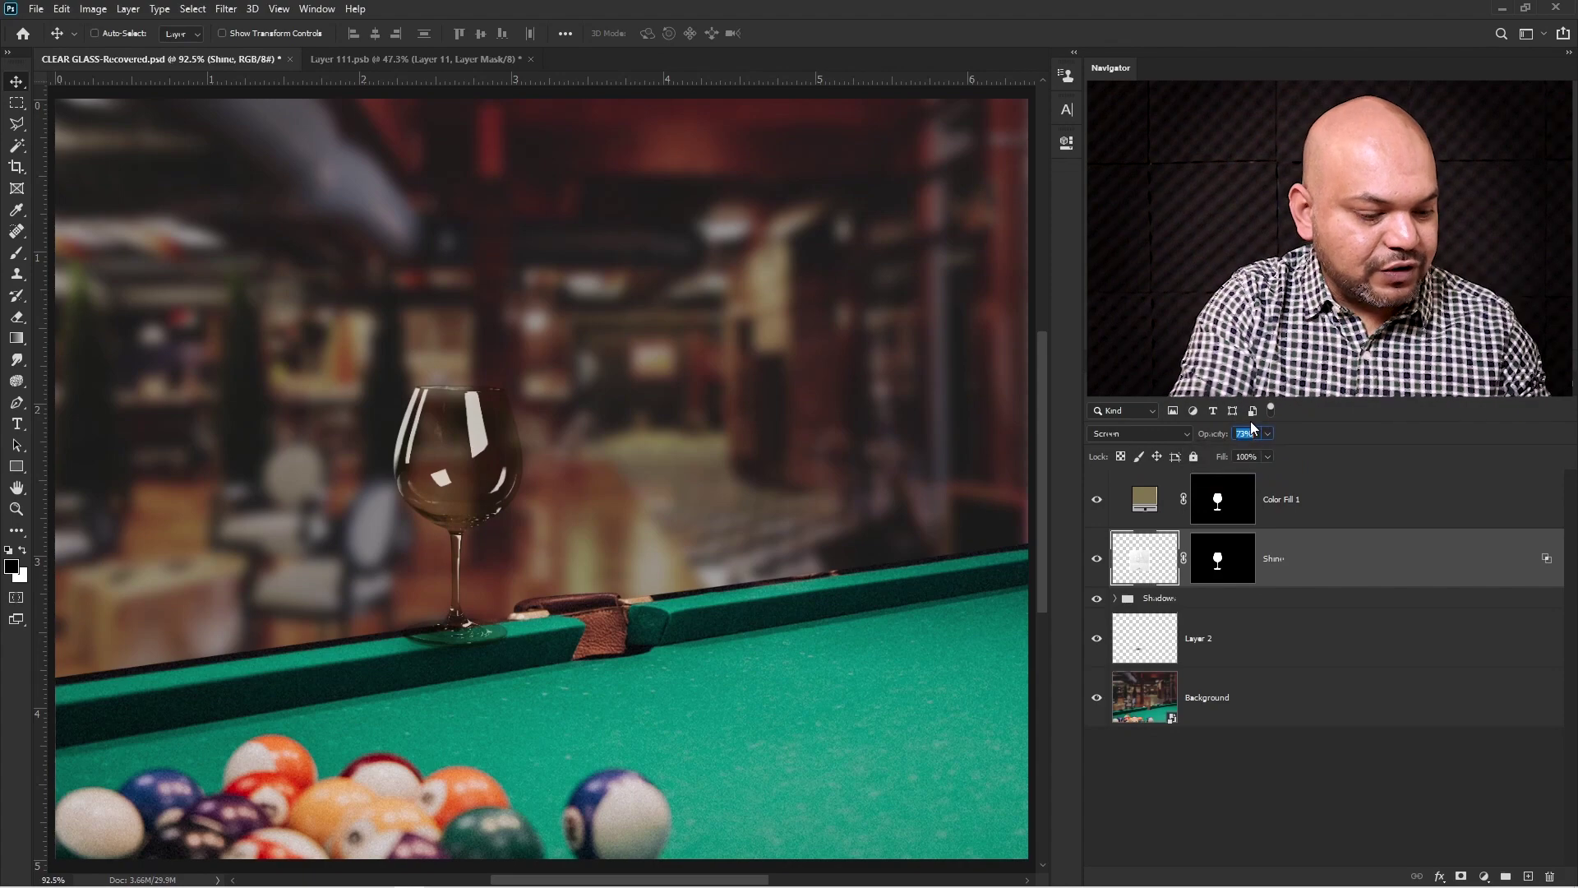
{"action": "type", "text": "75"}
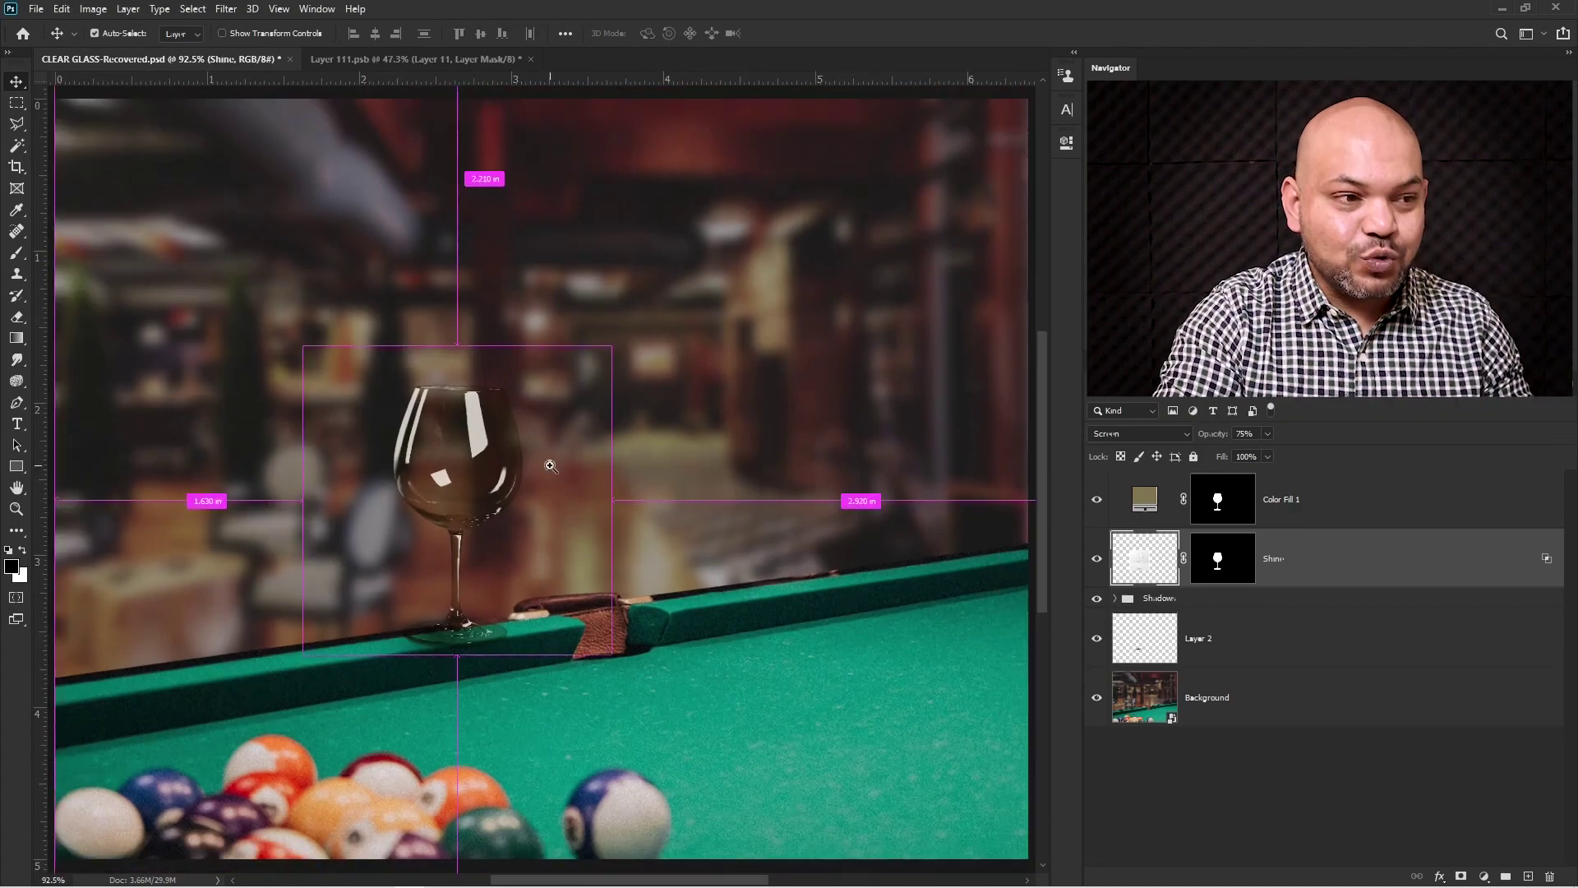
{"action": "left_click", "coordinate": [539, 468], "text": "ctrl"}
{"action": "left_click", "coordinate": [549, 471], "text": "ctrl"}
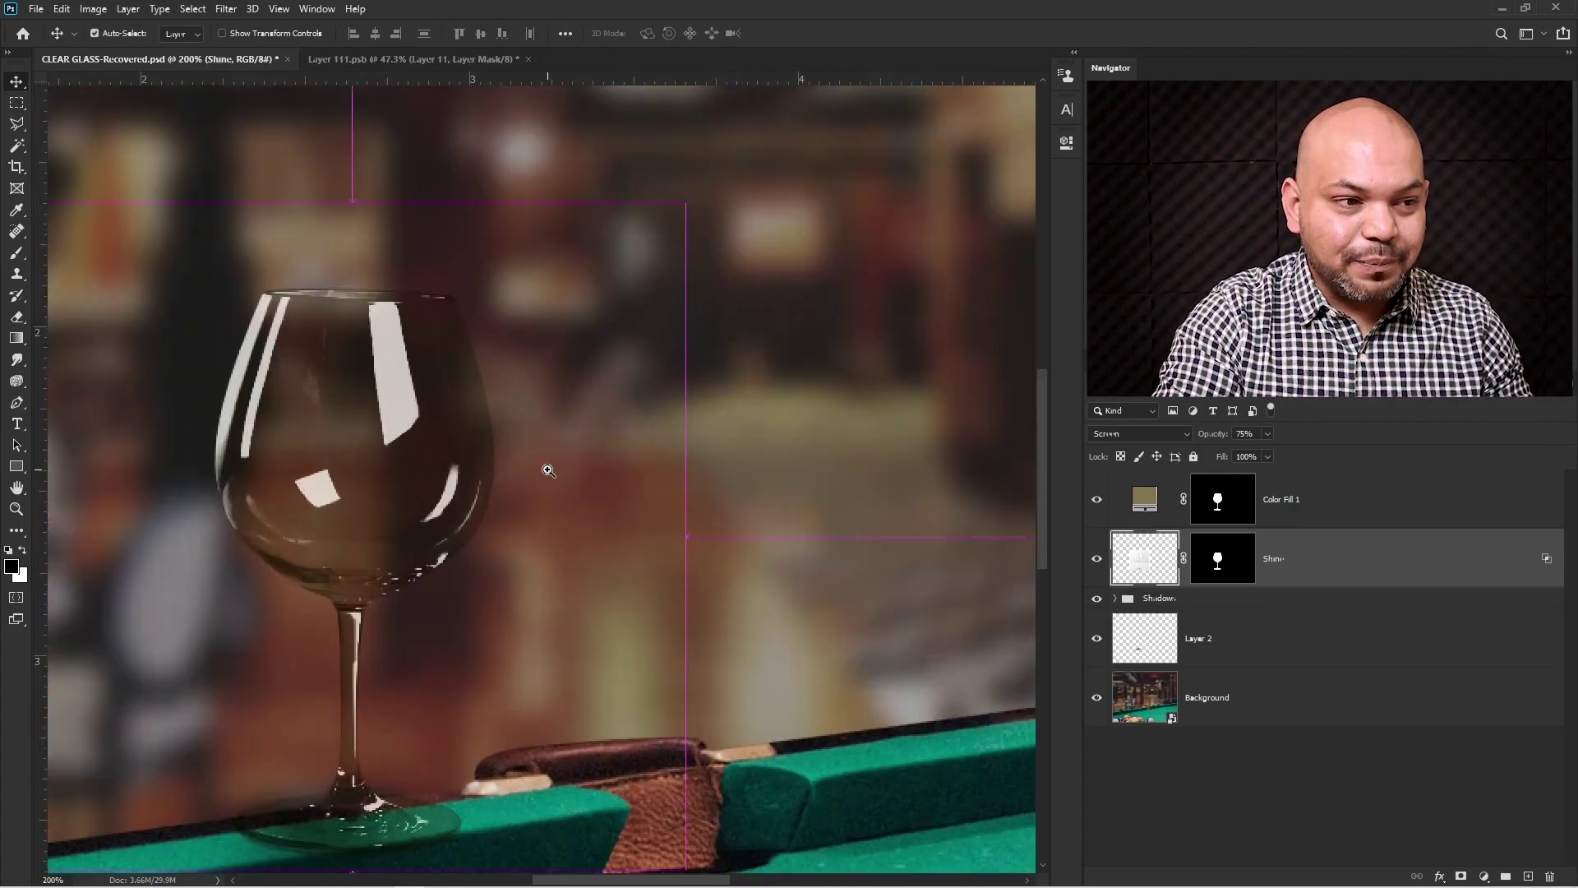
{"action": "left_click", "coordinate": [548, 469], "text": "ctrl"}
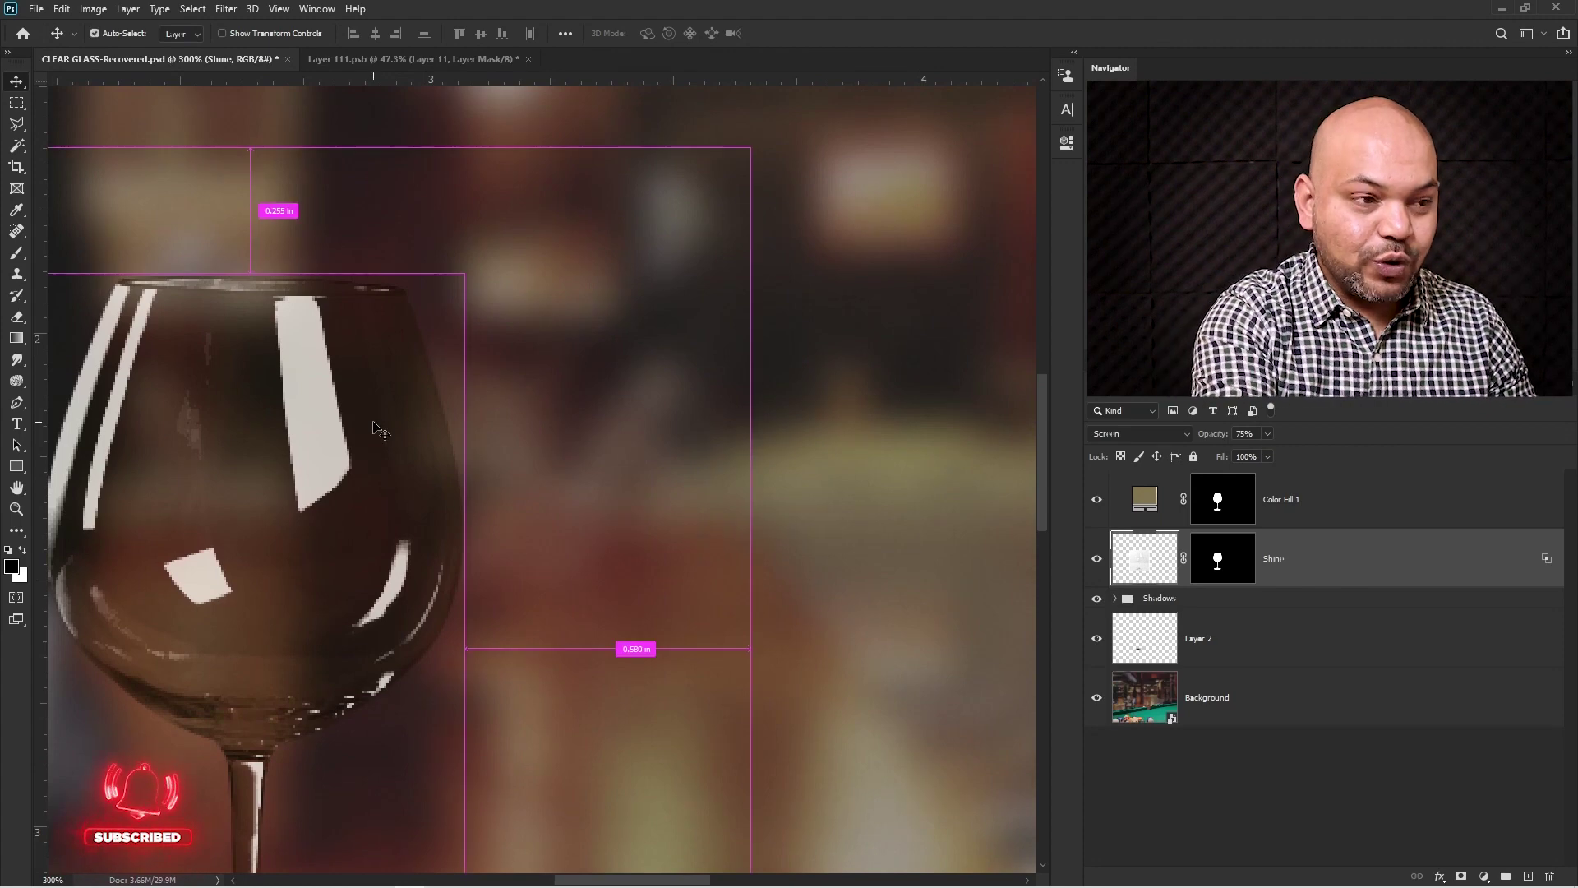
{"action": "key", "text": "ctrl+0"}
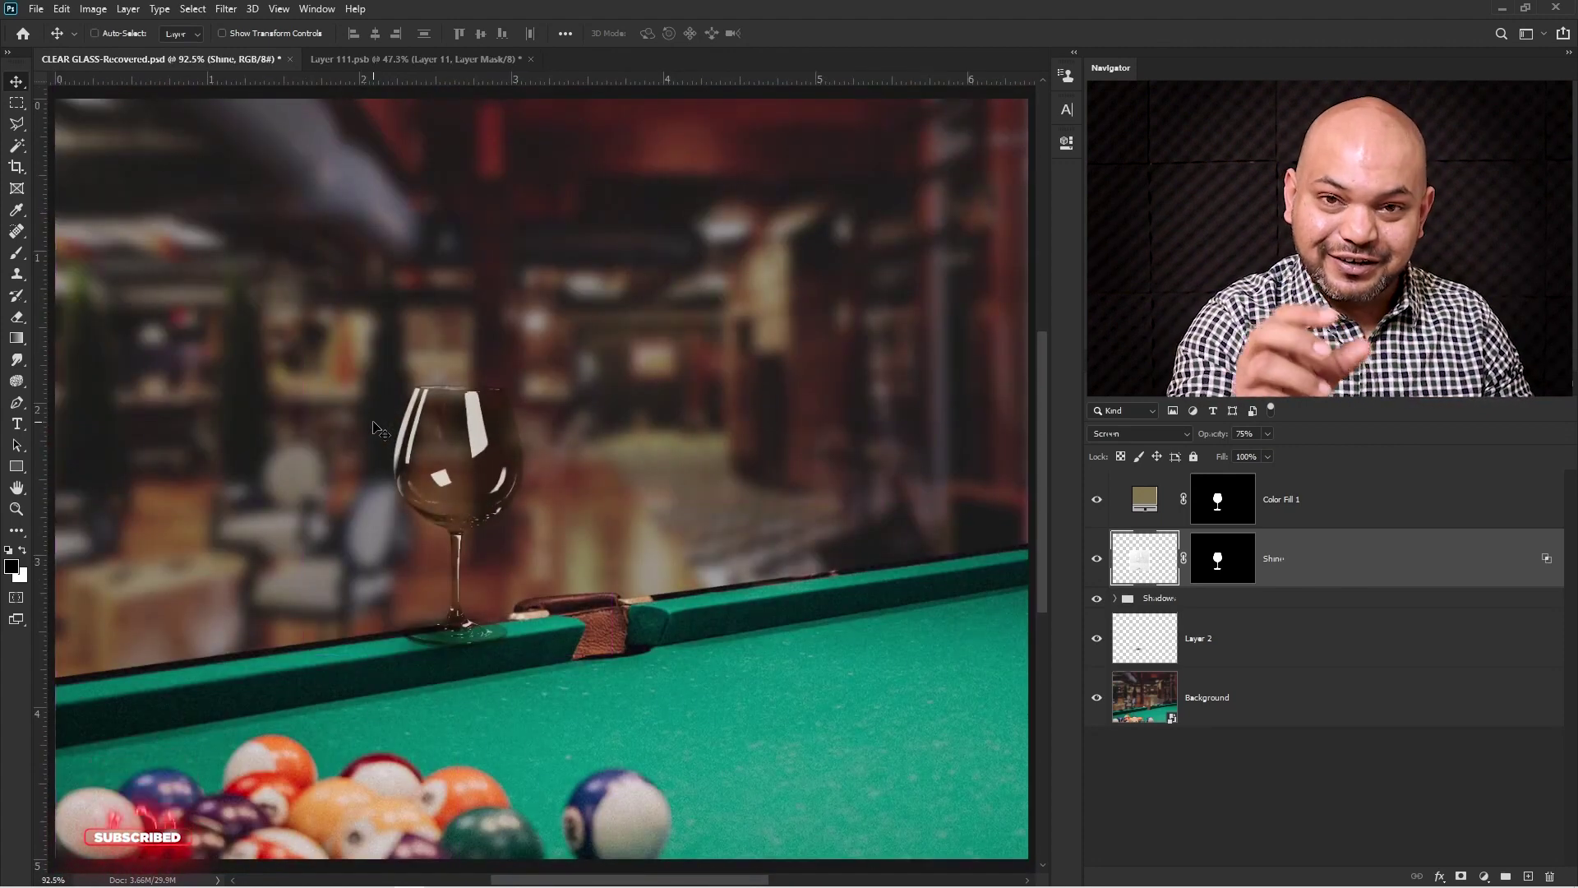
Step: Add a new layer filled with neutral gray above Color Fill 1 and set its blend mode to Overlay
{"action": "key", "text": "alt+bracketright"}
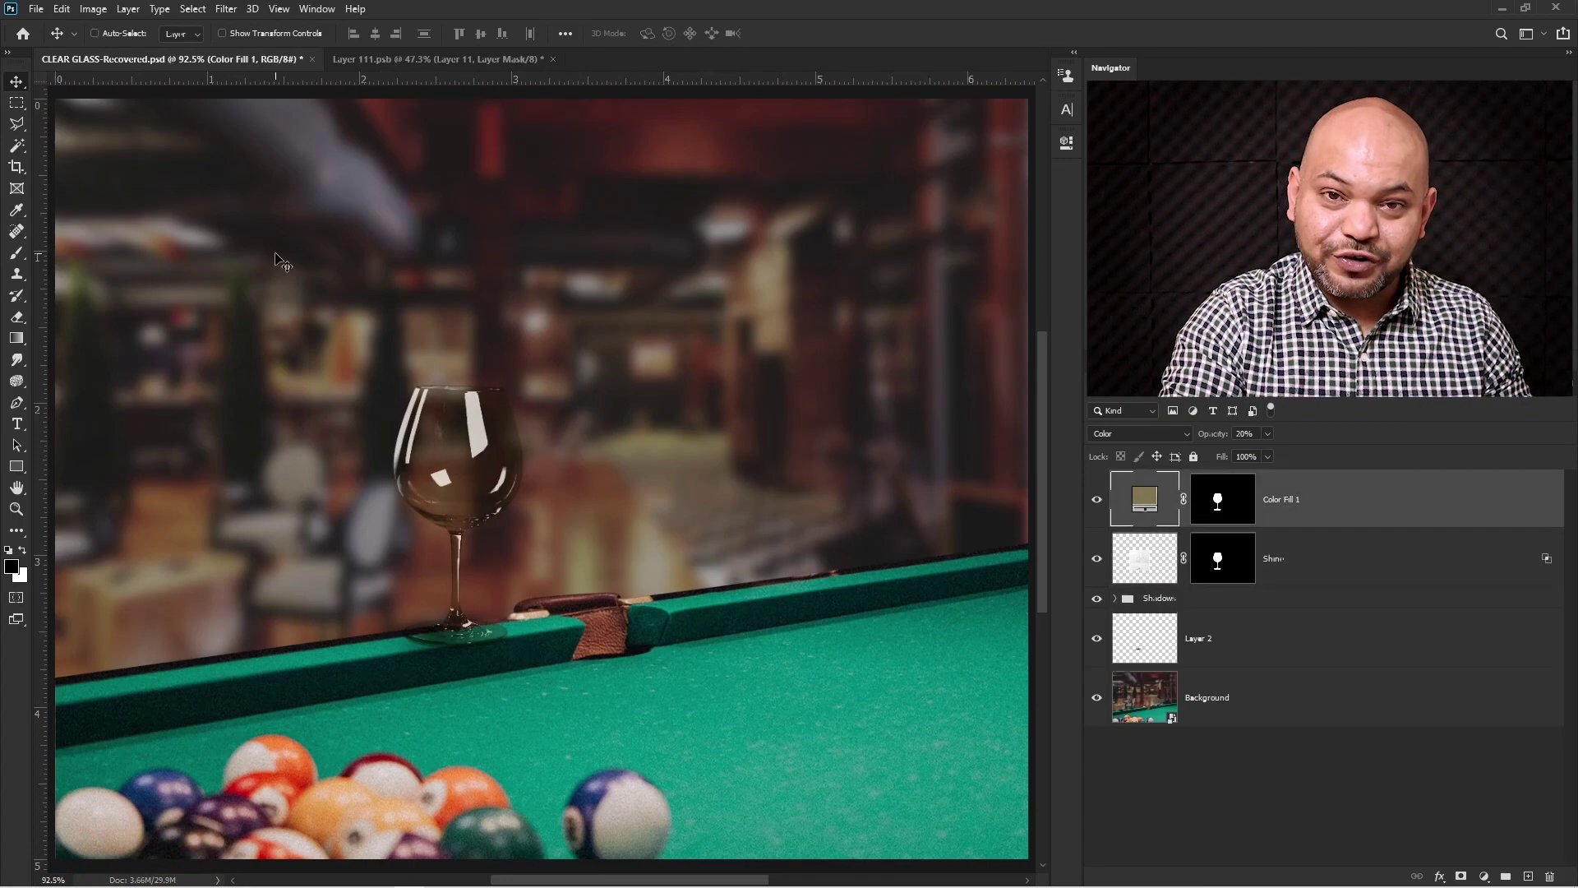
{"action": "key", "text": "ctrl"}
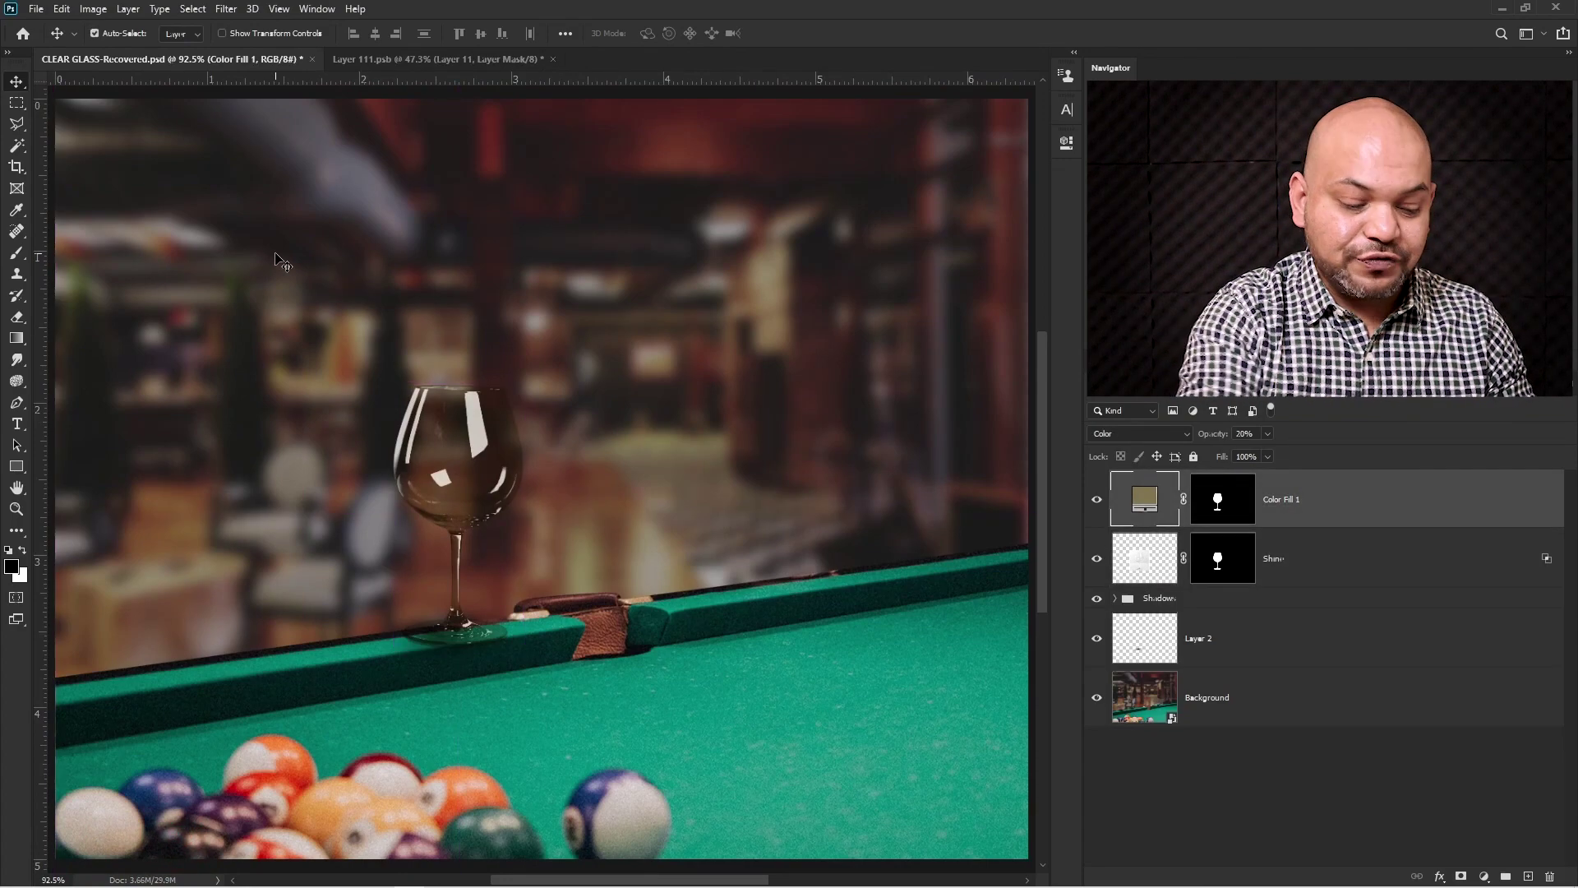
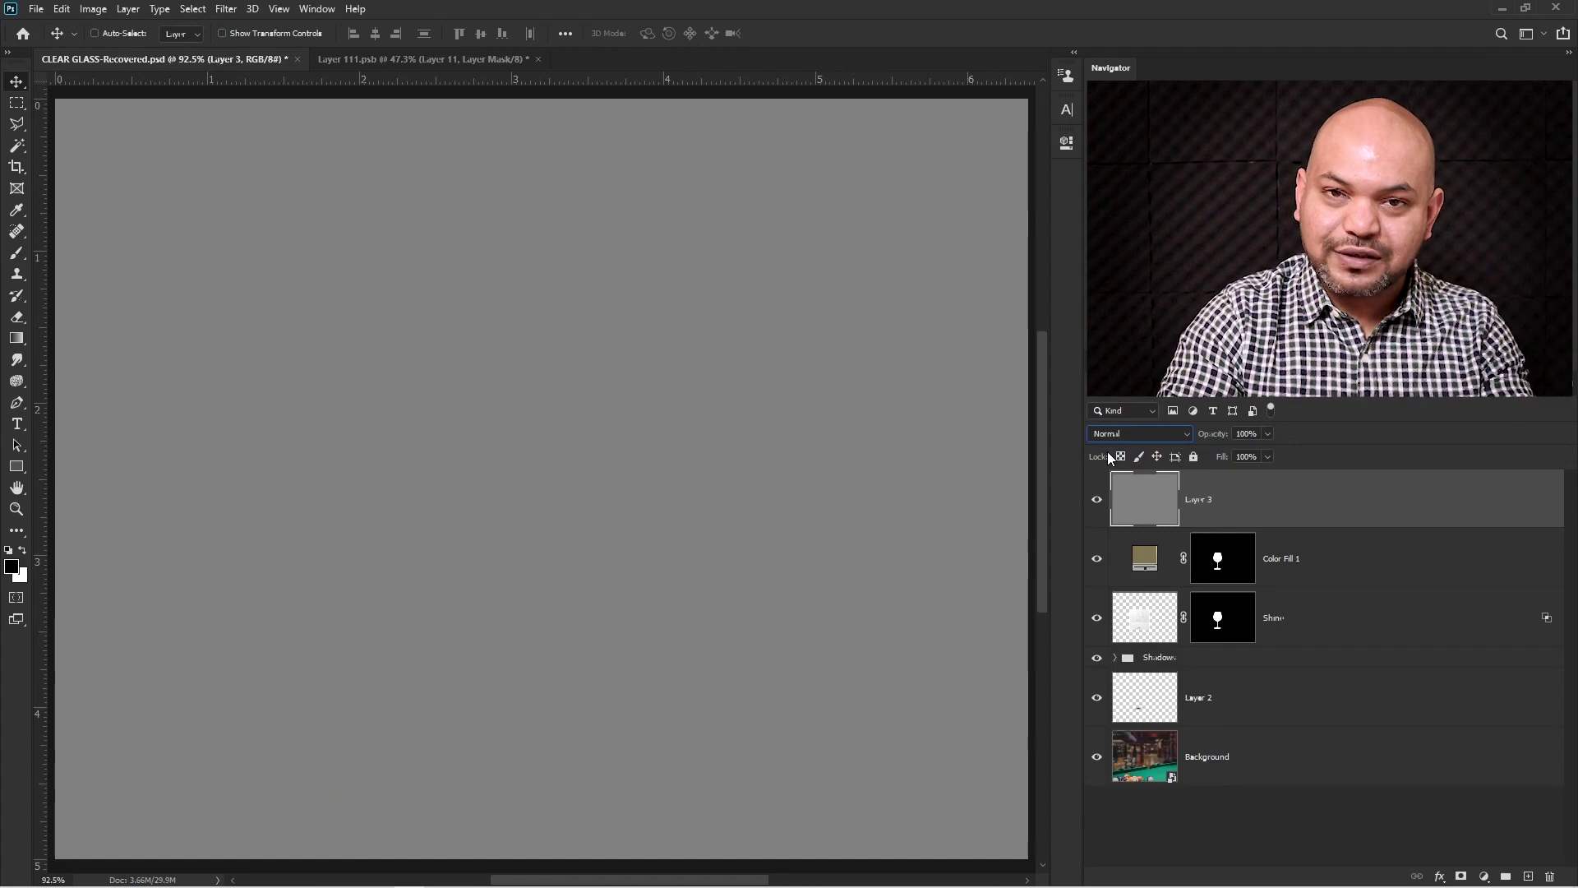
{"action": "left_click", "coordinate": [1137, 436]}
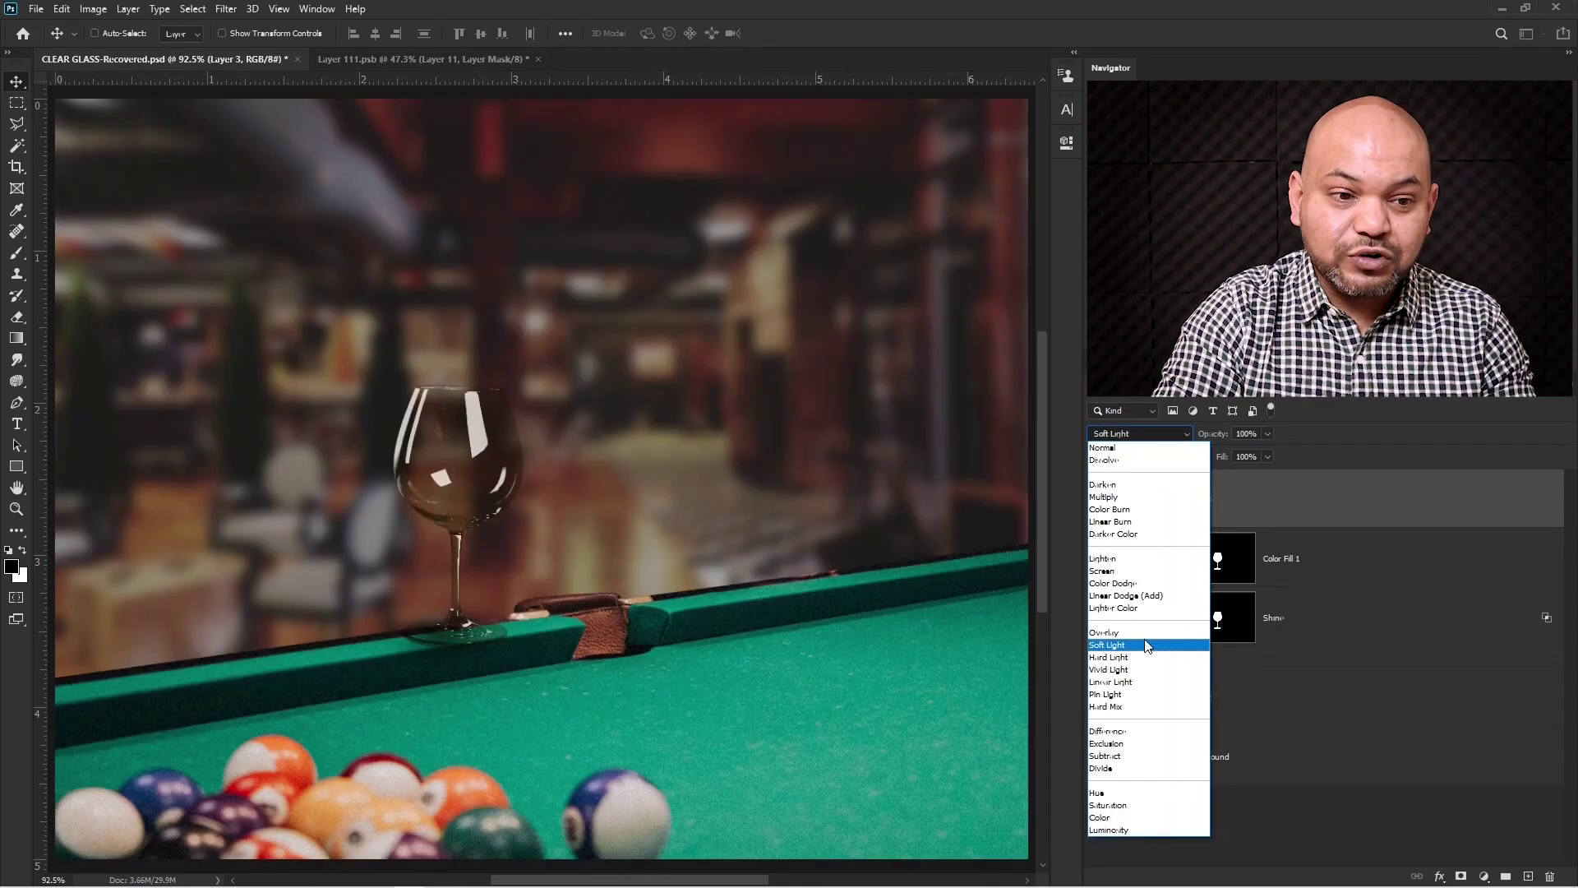
{"action": "left_click", "coordinate": [1104, 632]}
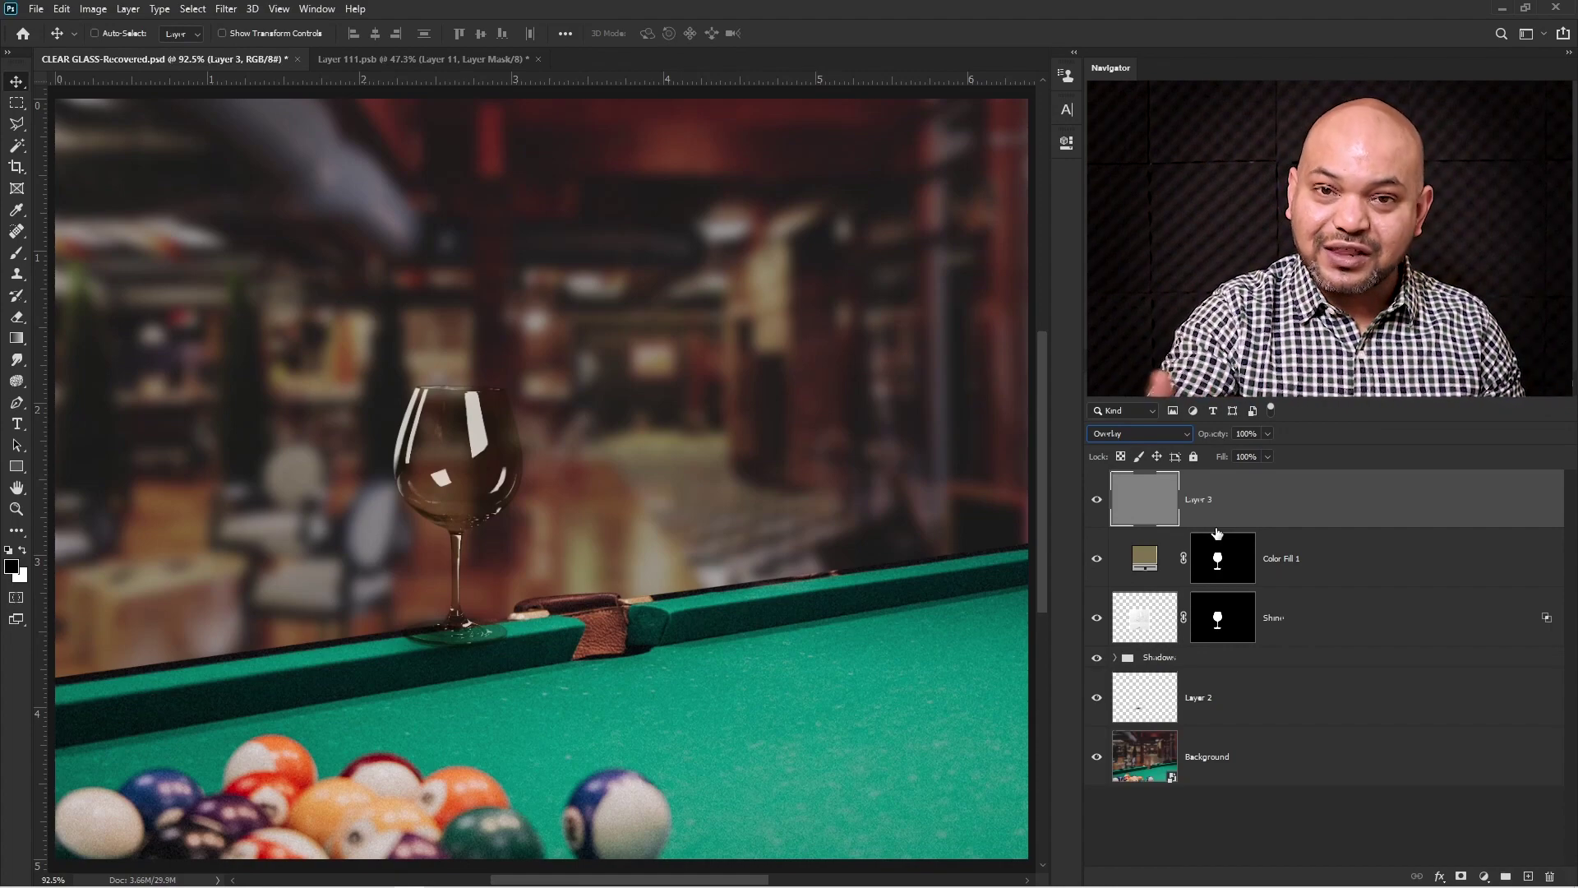
Step: Apply Add Noise to the gray Overlay layer with a 2% amount, Uniform distribution and Monochromatic enabled
{"action": "left_click", "coordinate": [229, 10]}
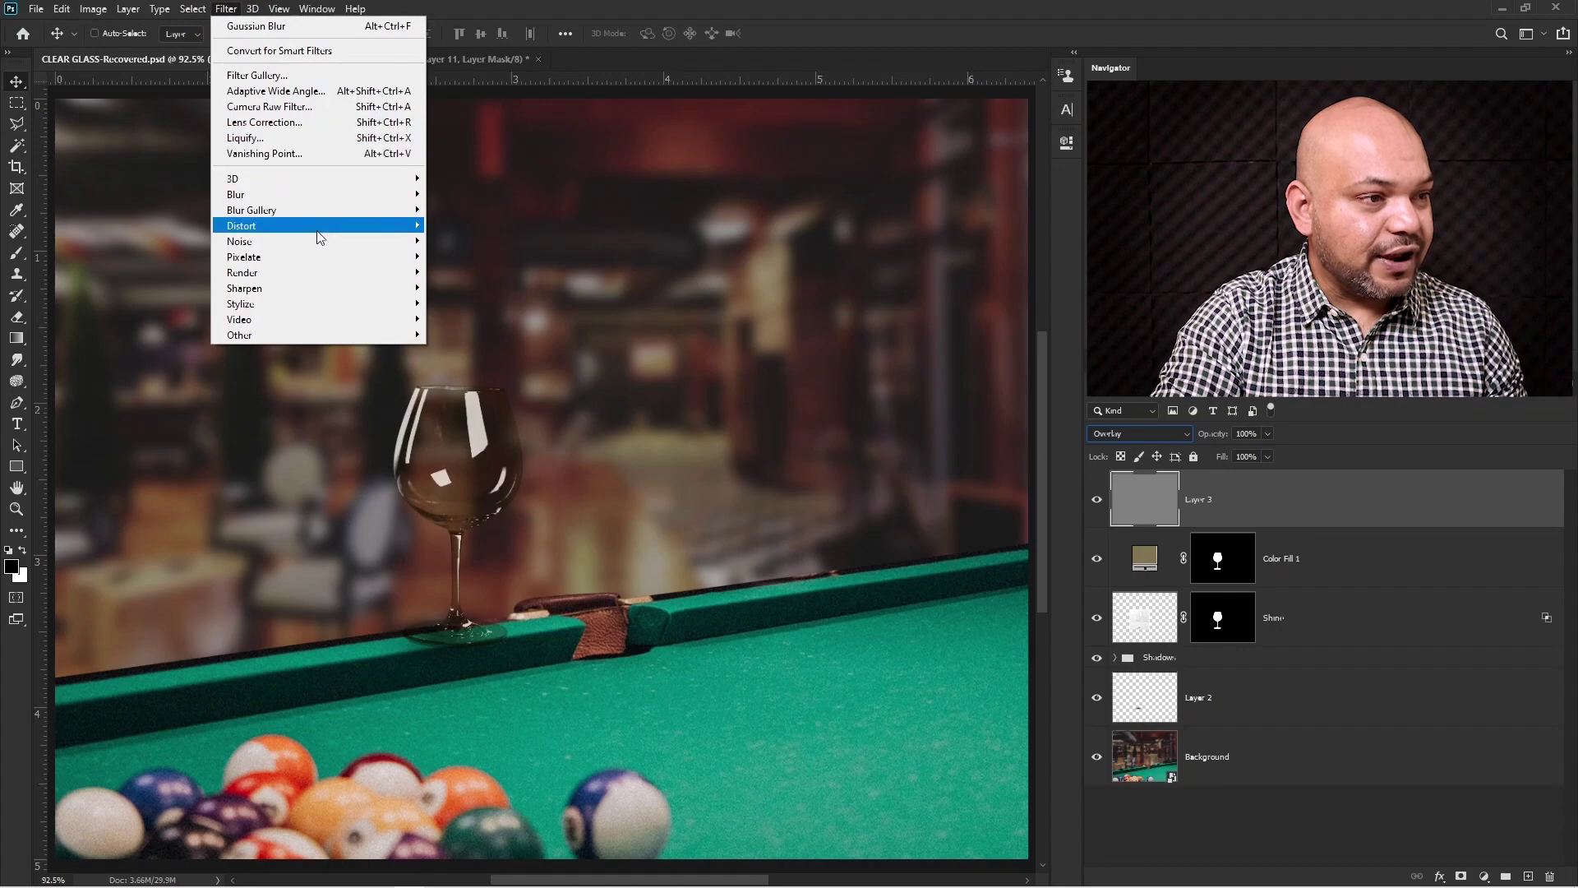
{"action": "mouse_move", "coordinate": [314, 237]}
{"action": "left_click", "coordinate": [482, 240]}
{"action": "left_click_drag", "start_coordinate": [310, 262], "coordinate": [870, 139]}
{"action": "left_click", "coordinate": [530, 437]}
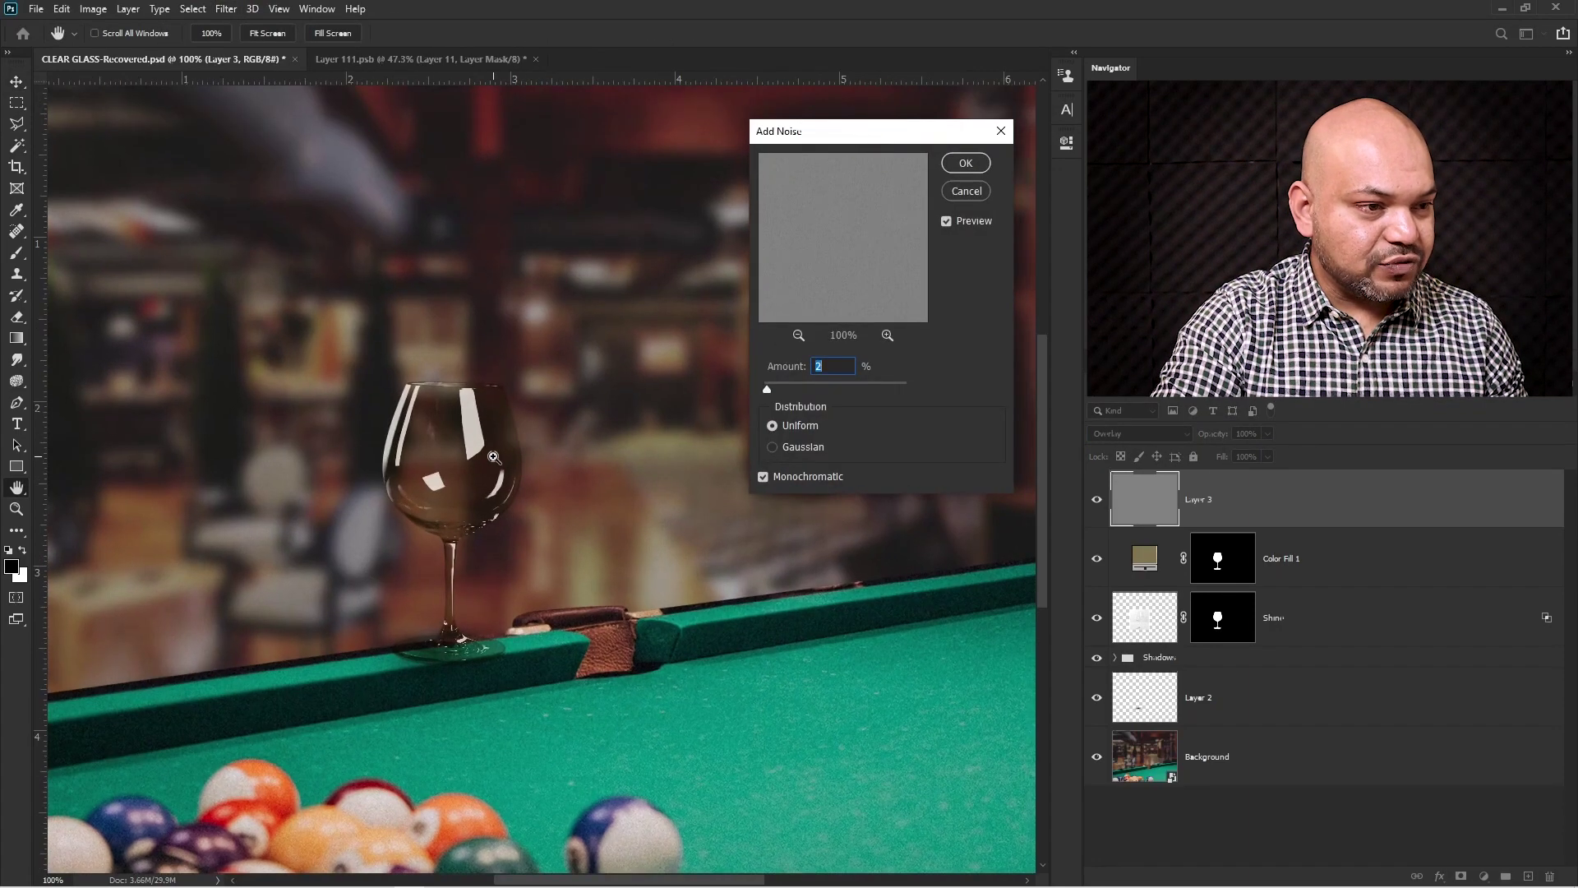
{"action": "left_click", "coordinate": [530, 437]}
{"action": "left_click_drag", "start_coordinate": [816, 383], "coordinate": [777, 391]}
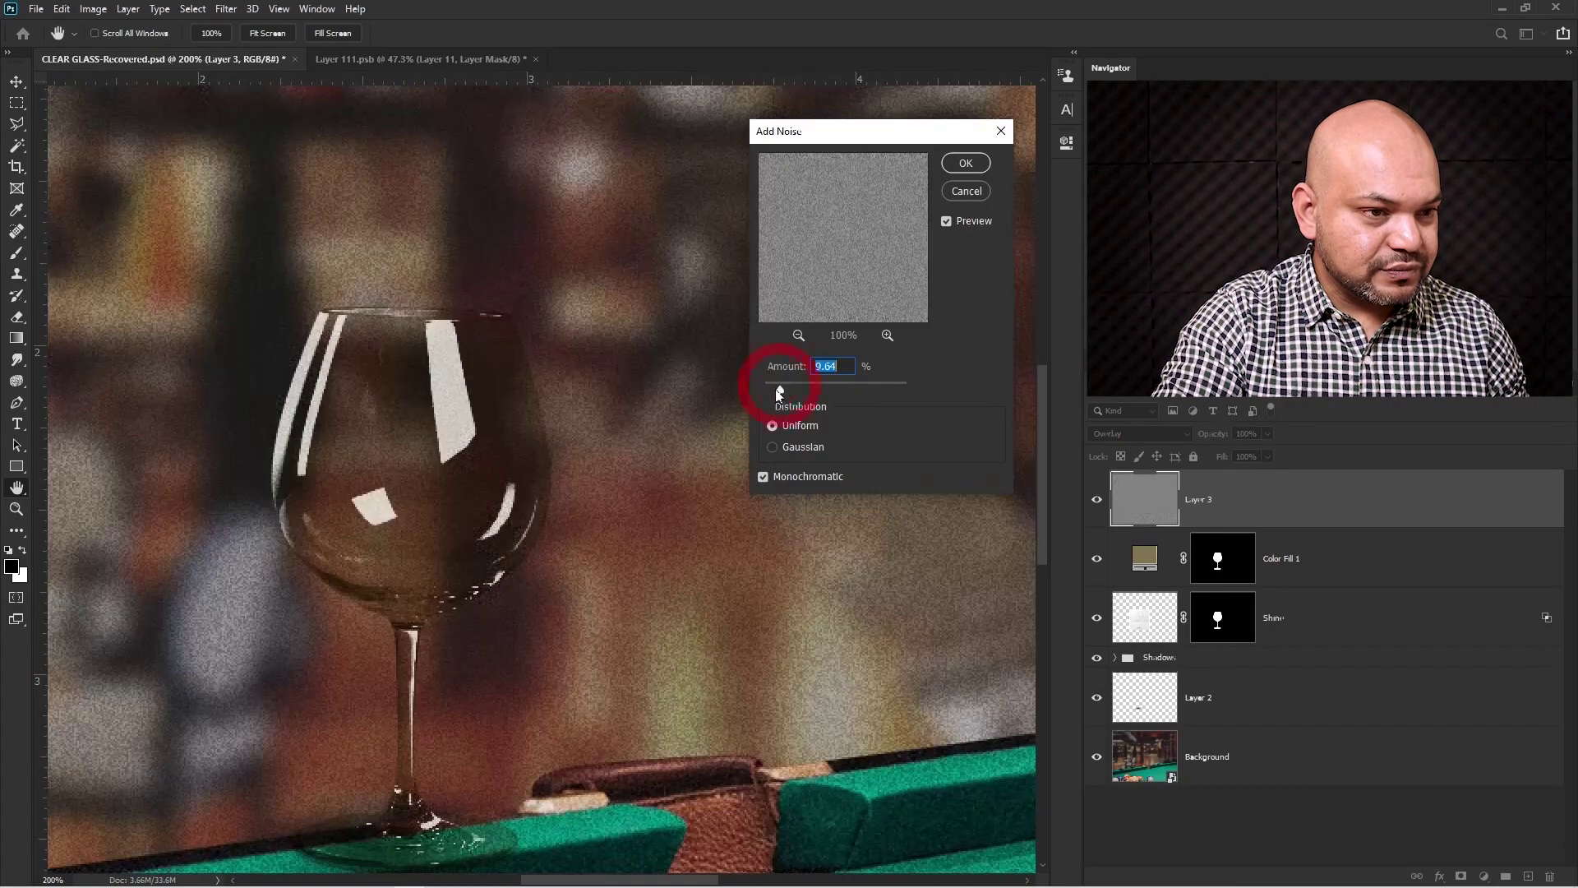
{"action": "left_click", "coordinate": [761, 479]}
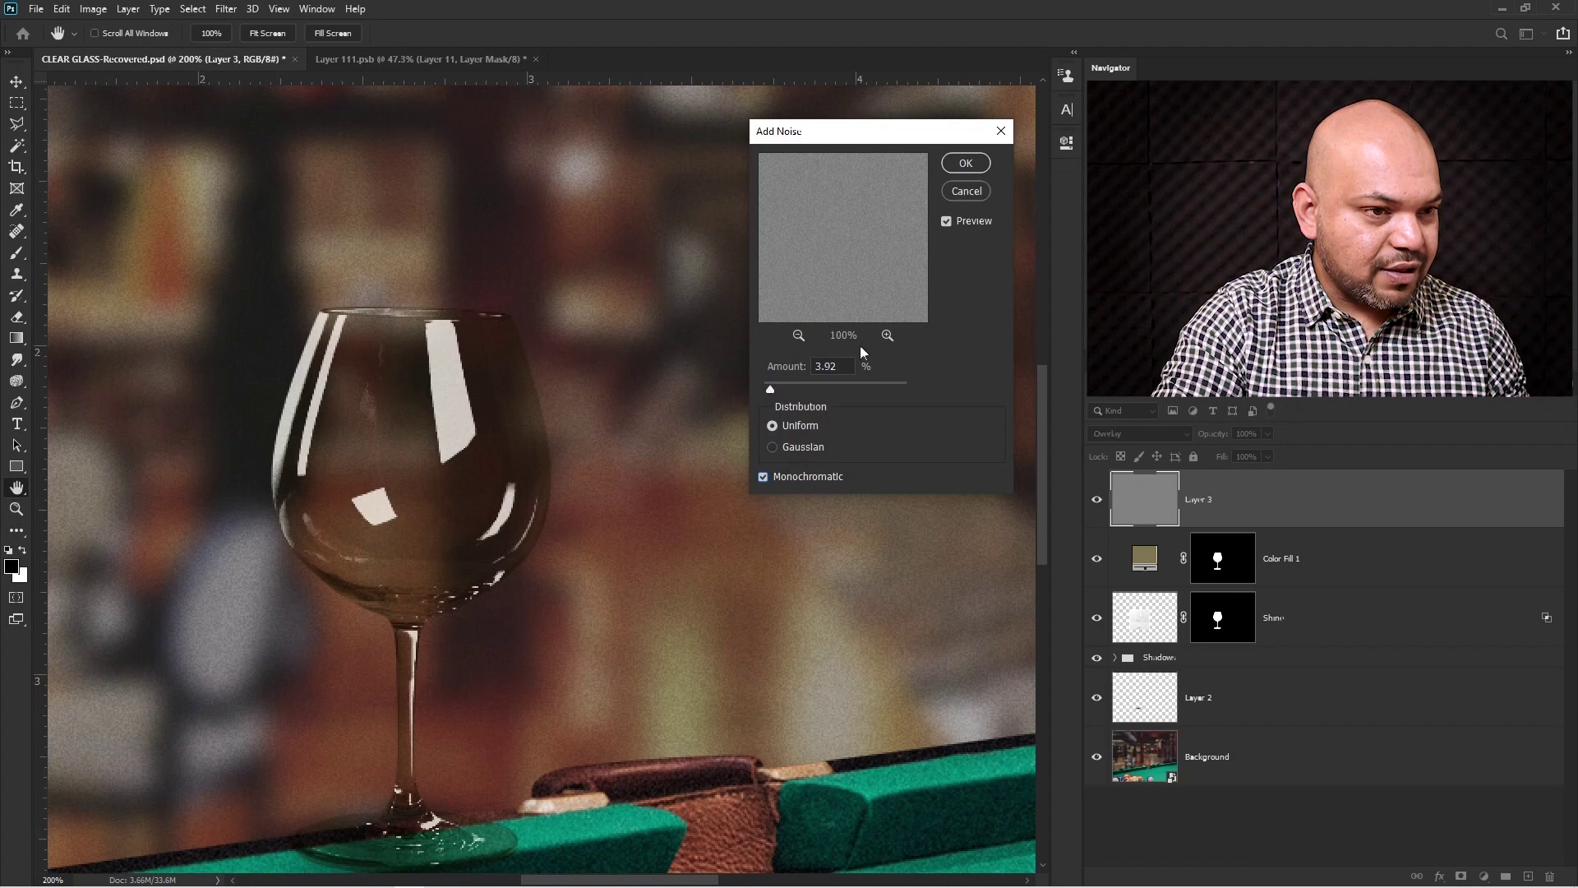
{"action": "left_click_drag", "start_coordinate": [770, 389], "coordinate": [771, 390]}
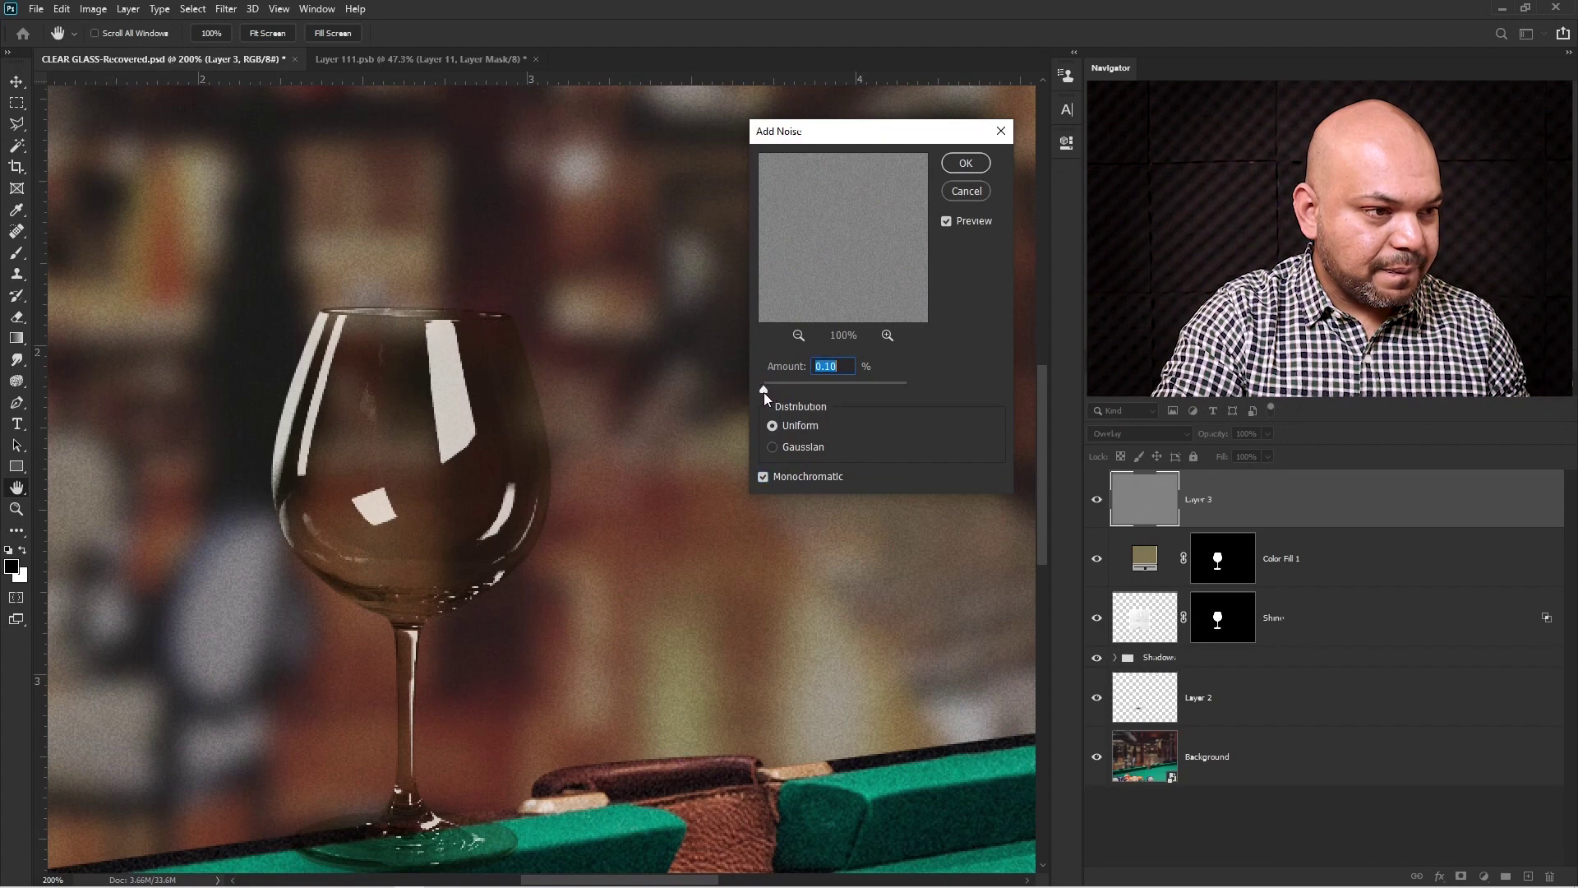
{"action": "type", "text": "2"}
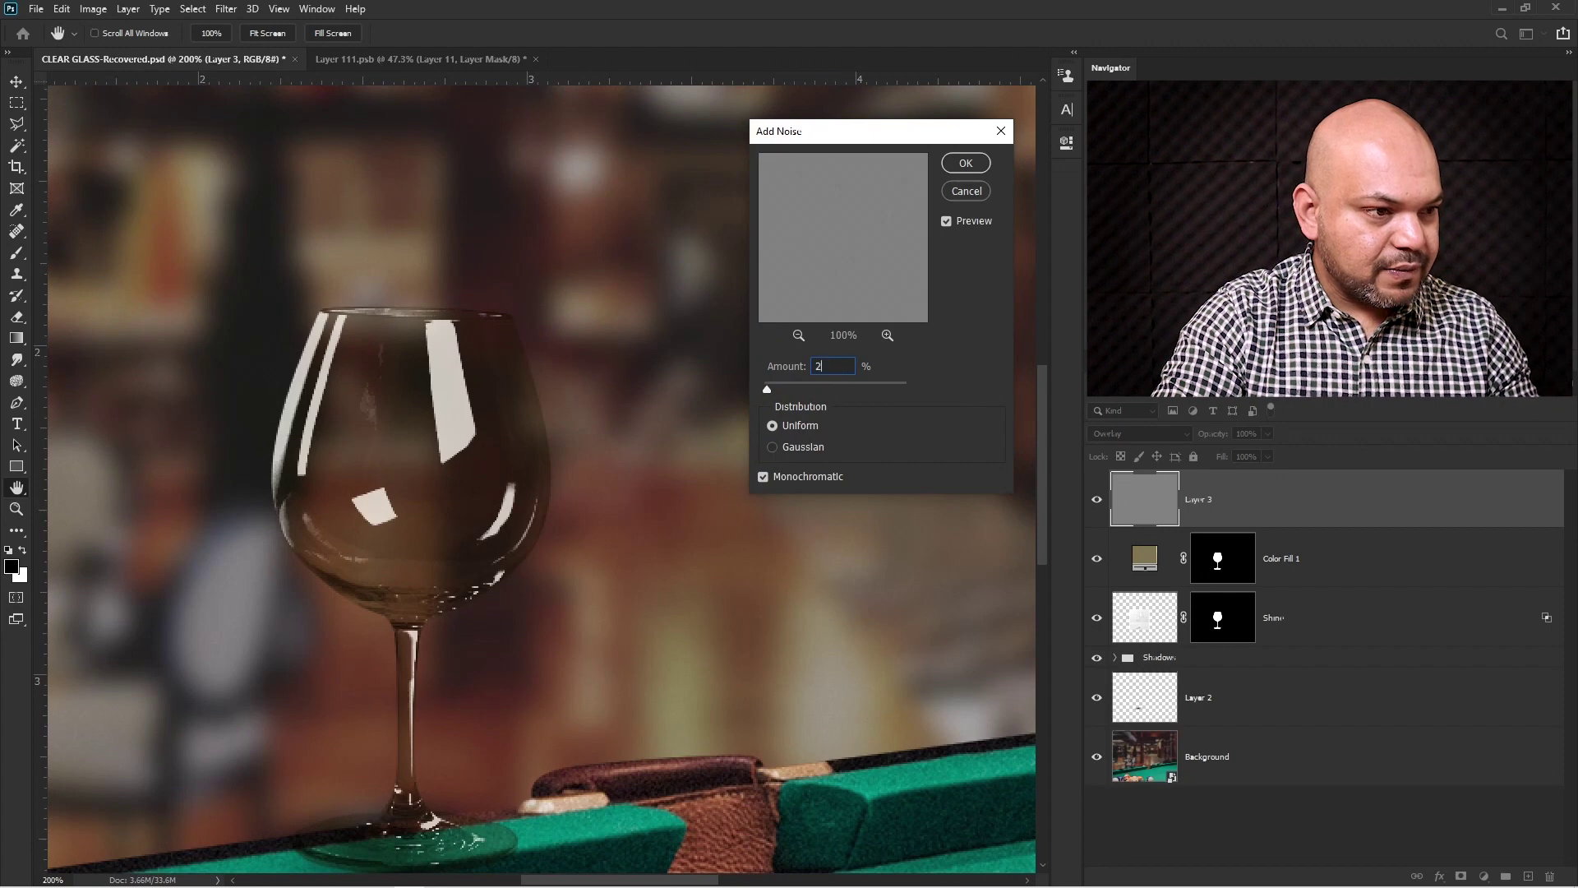
{"action": "left_click", "coordinate": [976, 169]}
{"action": "key", "text": "v"}
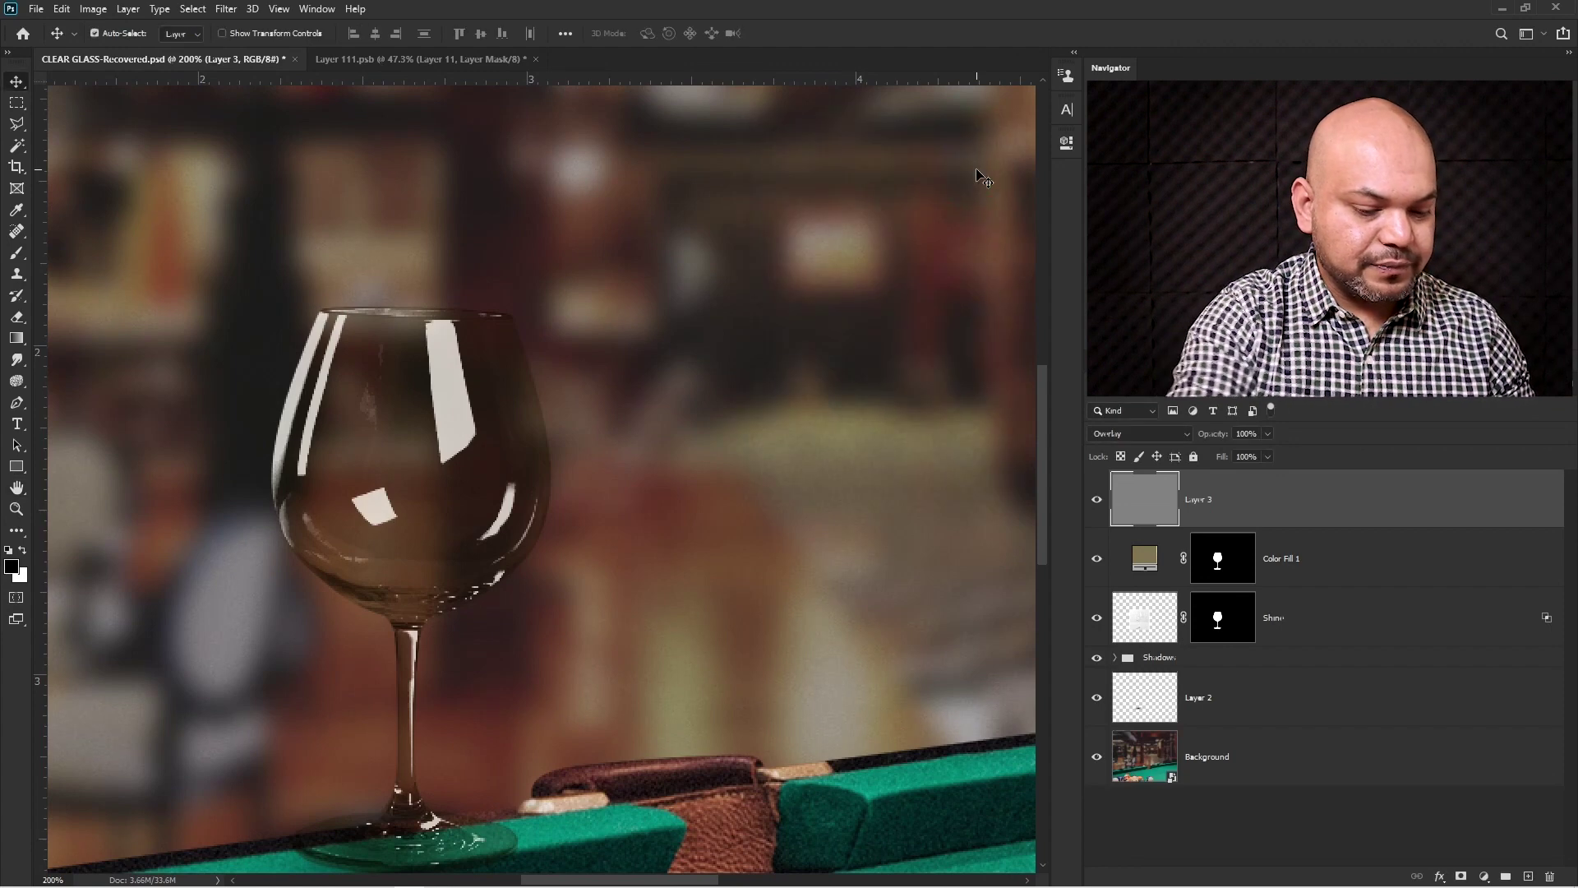
Step: Copy the glass-shaped mask from Color Fill 1 onto the noise layer to limit the grain to the glass
{"action": "key", "text": "ctrl+0"}
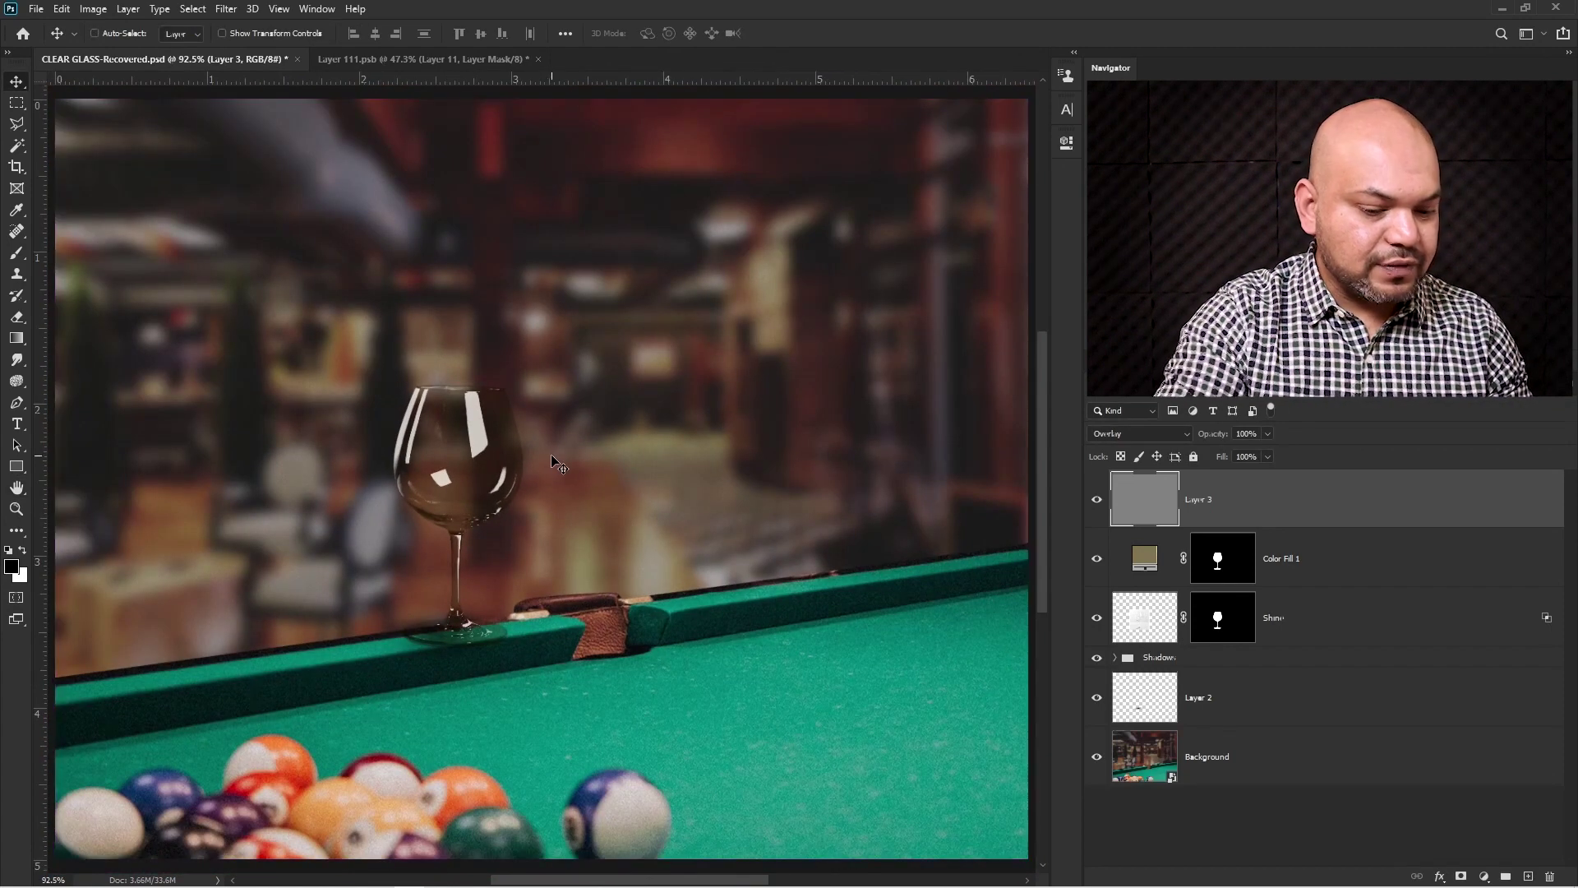
{"action": "key", "text": "ctrl+1"}
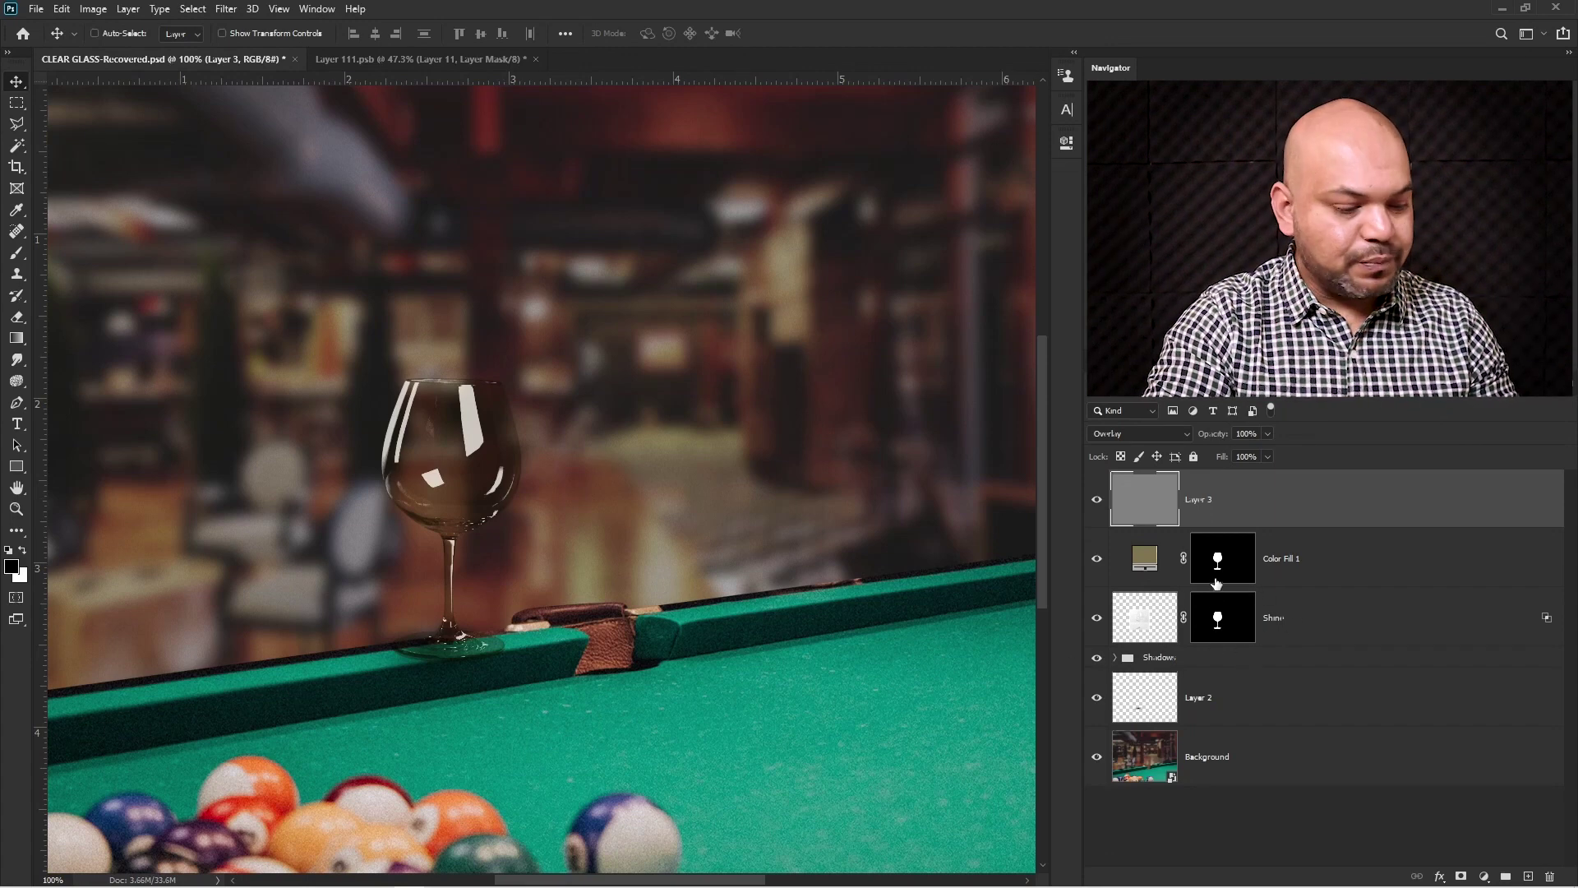
{"action": "left_click_drag", "start_coordinate": [1222, 576], "coordinate": [1225, 503]}
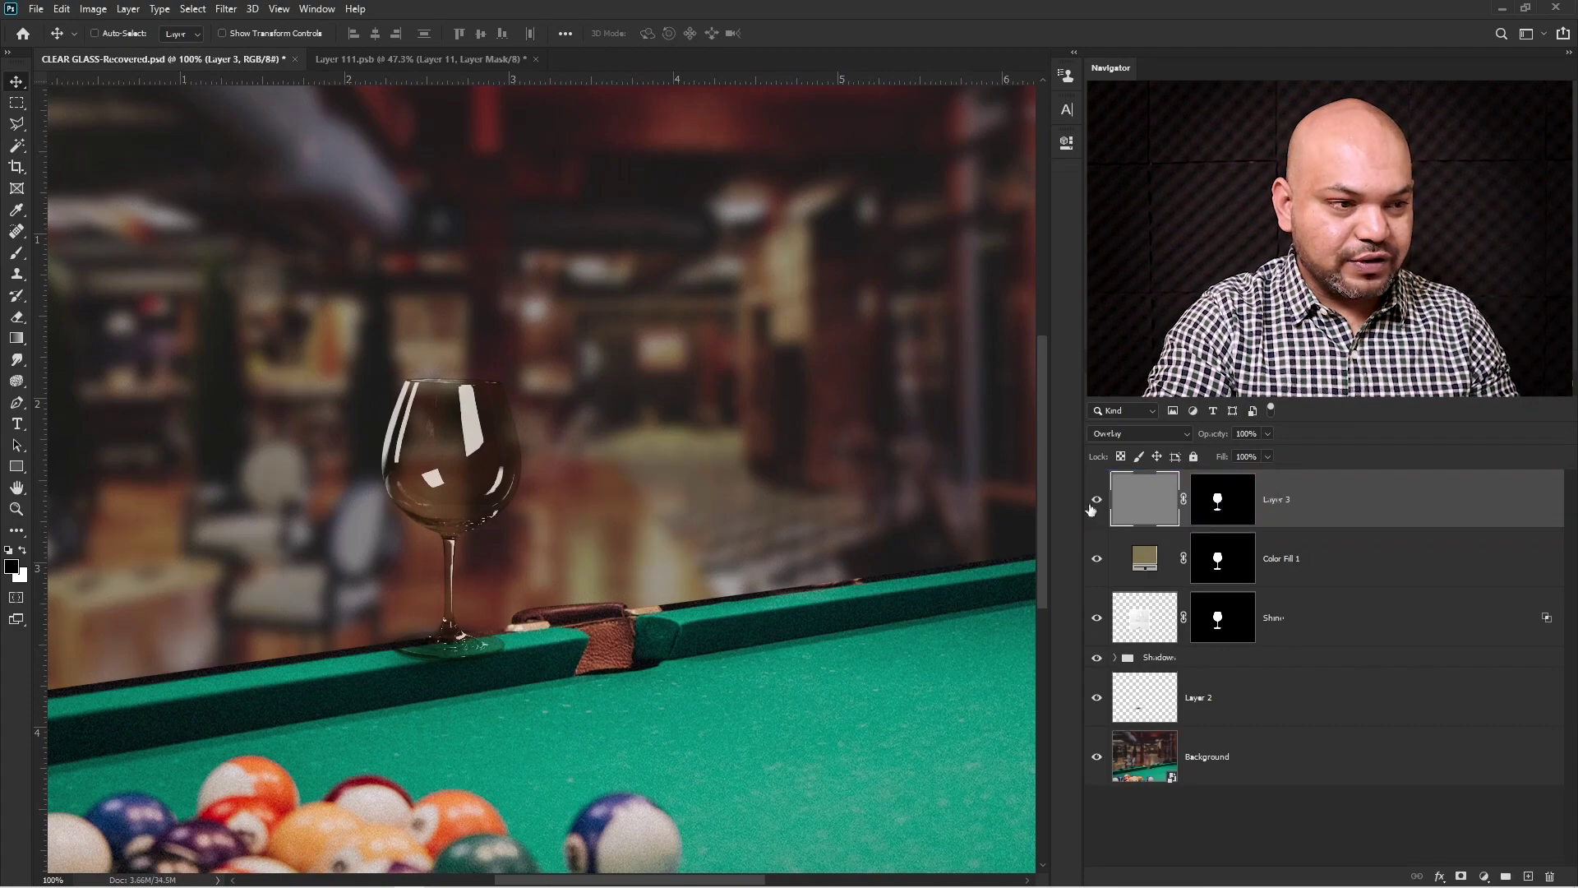
Step: Compare the glass up close with the noise layer hidden and shown, leaving the layer visible
{"action": "left_click_drag", "start_coordinate": [451, 459], "coordinate": [608, 462]}
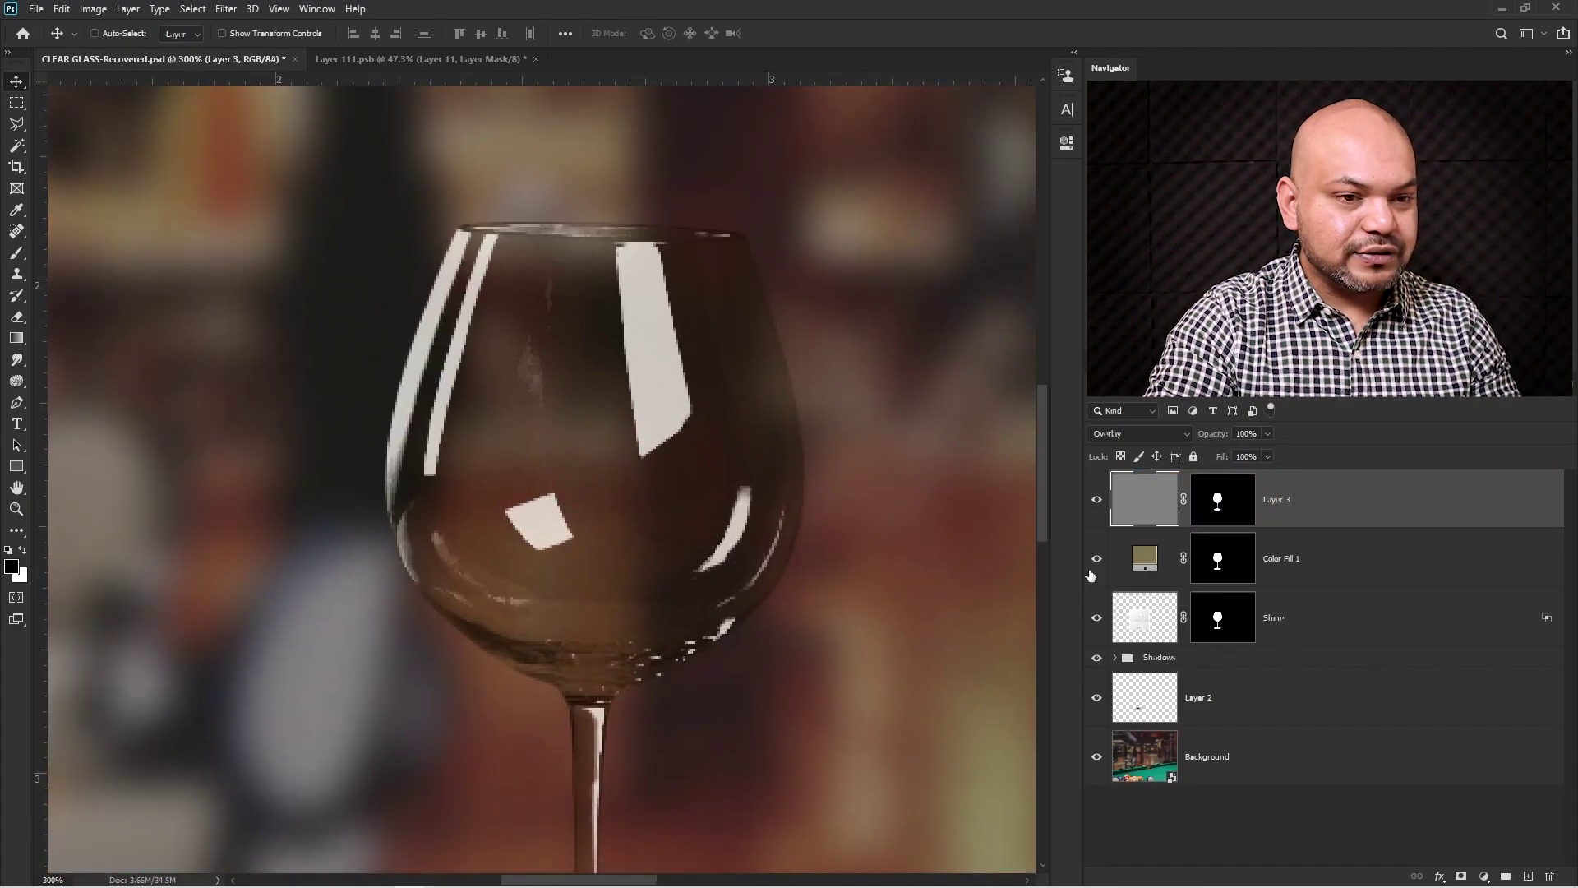
{"action": "left_click", "coordinate": [1098, 500]}
{"action": "left_click", "coordinate": [1098, 500]}
{"action": "left_click", "coordinate": [1098, 500]}
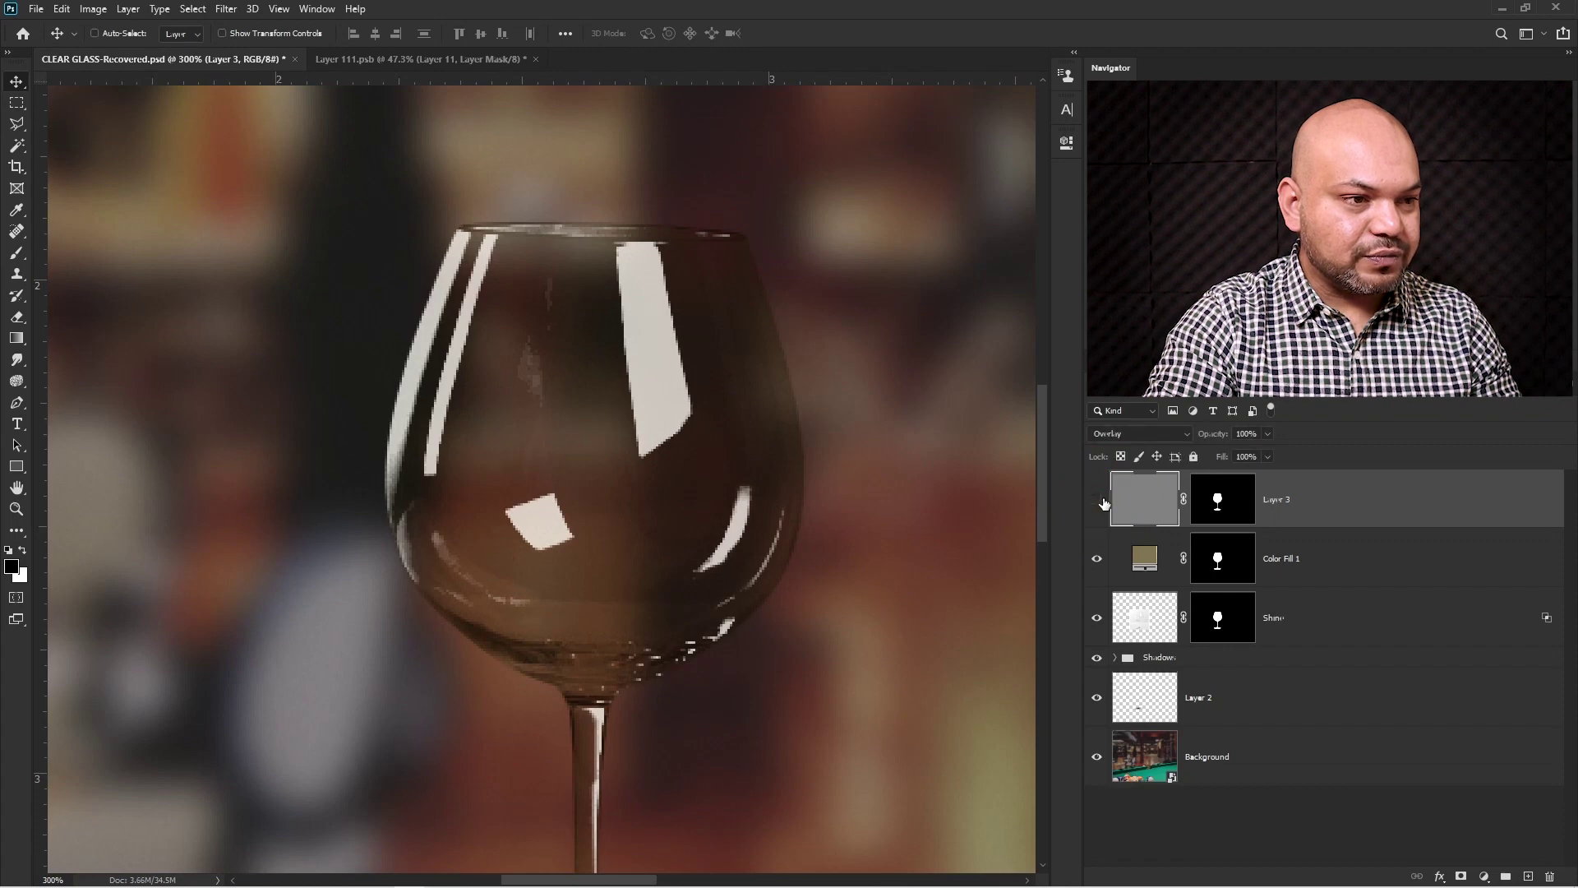
{"action": "left_click", "coordinate": [1097, 500]}
{"action": "key", "text": "ctrl+0"}
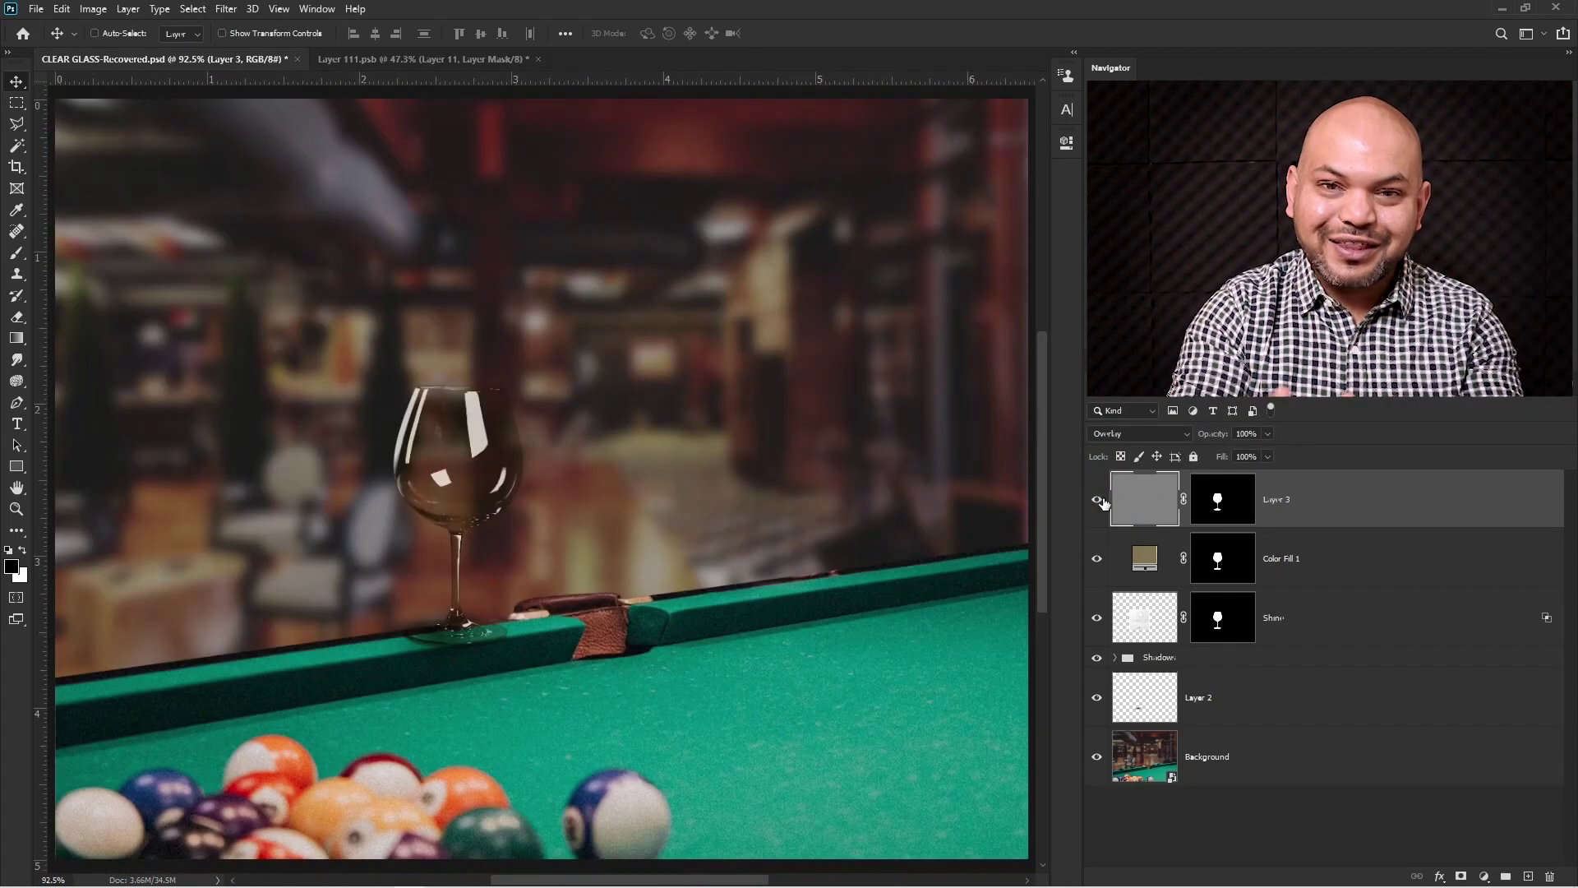